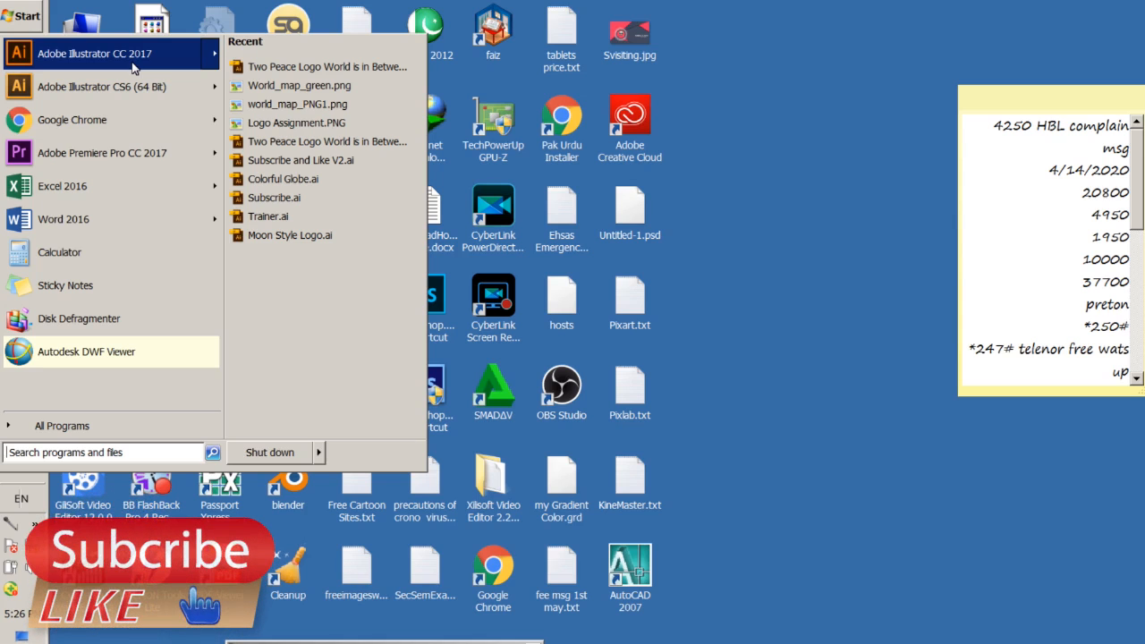
- Launch Adobe Illustrator CC 2017 and start a new document
{"action": "left_click", "coordinate": [132, 63]}
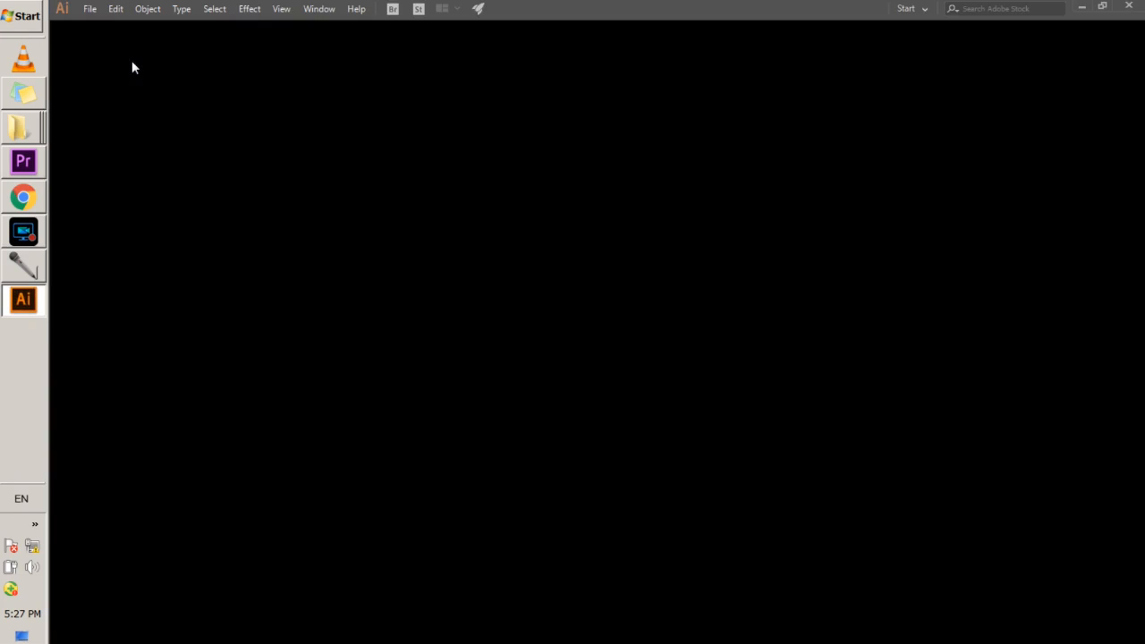
{"action": "left_click", "coordinate": [101, 8]}
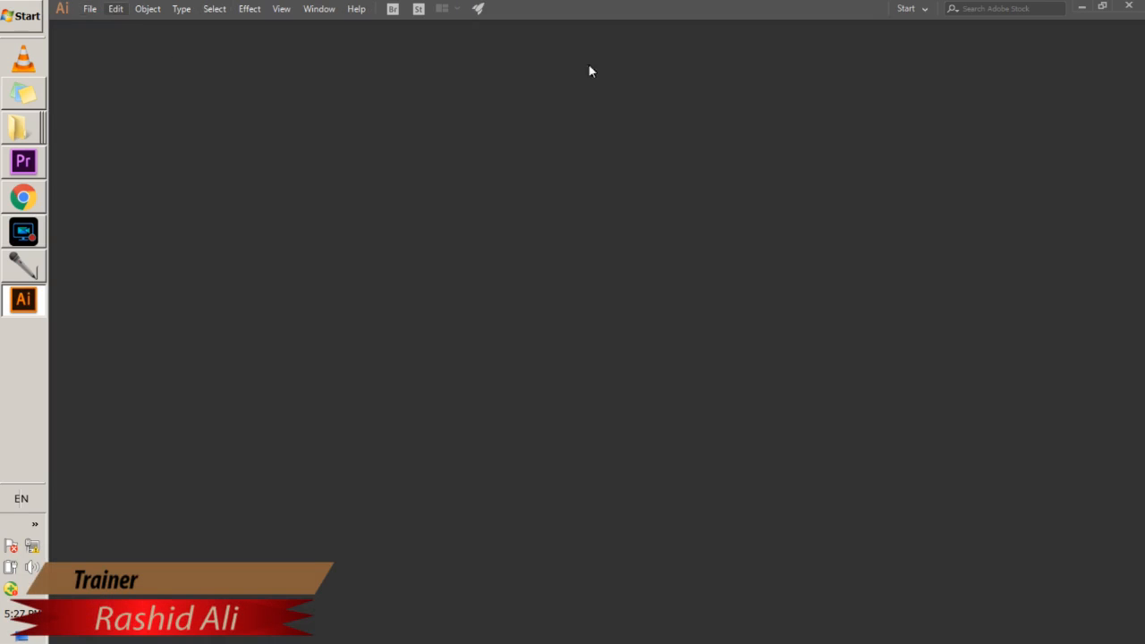
{"action": "left_click", "coordinate": [94, 11]}
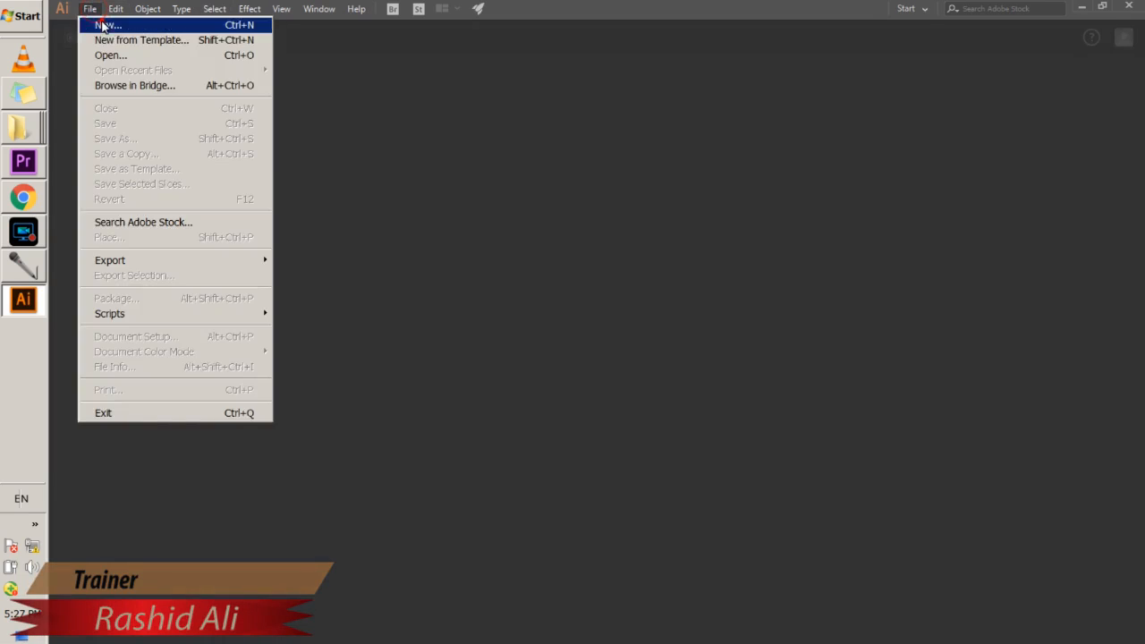
{"action": "left_click", "coordinate": [103, 24]}
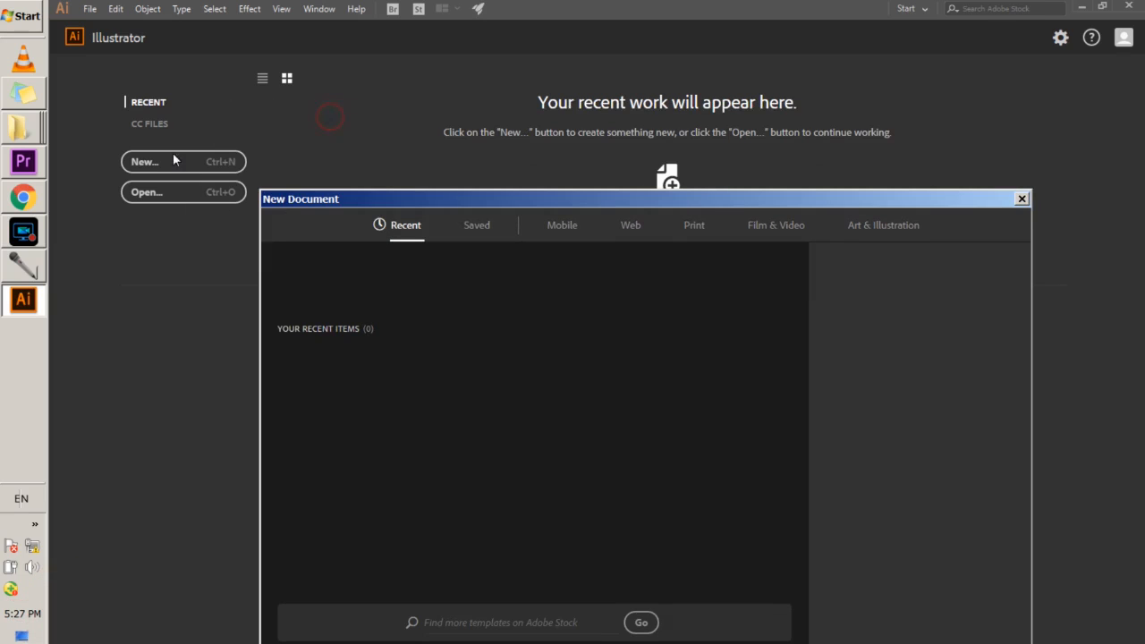
{"action": "left_click_drag", "start_coordinate": [404, 195], "coordinate": [305, 50]}
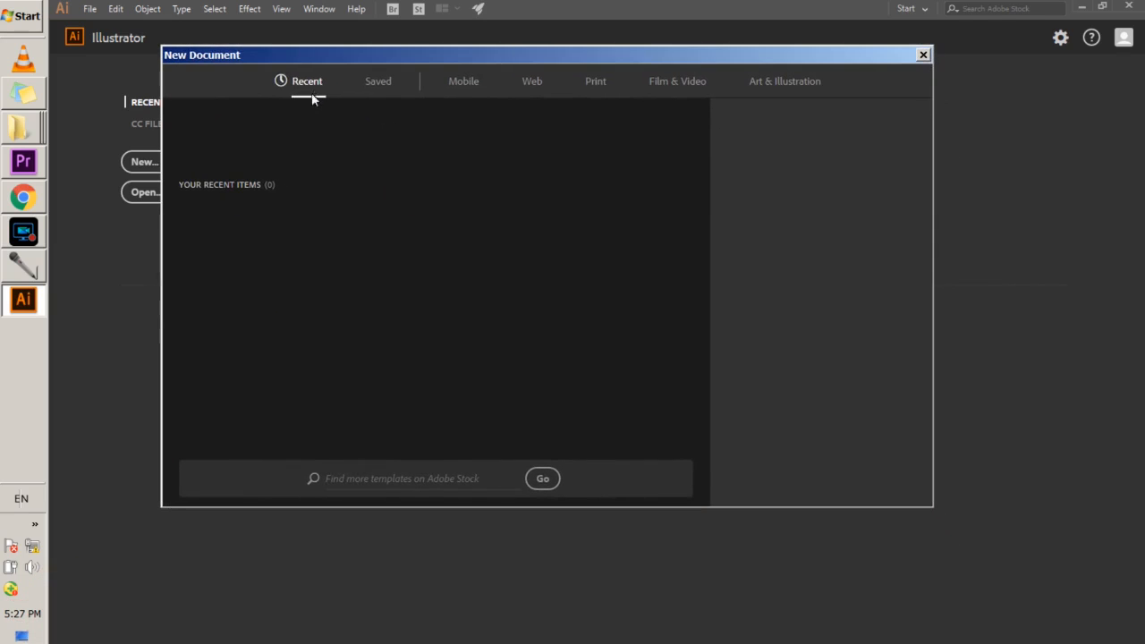
- Look through the blank document presets for Saved, Mobile, Web, Print, Film & Video and Art & Illustration
{"action": "left_click", "coordinate": [378, 82]}
{"action": "left_click", "coordinate": [463, 81]}
{"action": "left_click", "coordinate": [535, 81]}
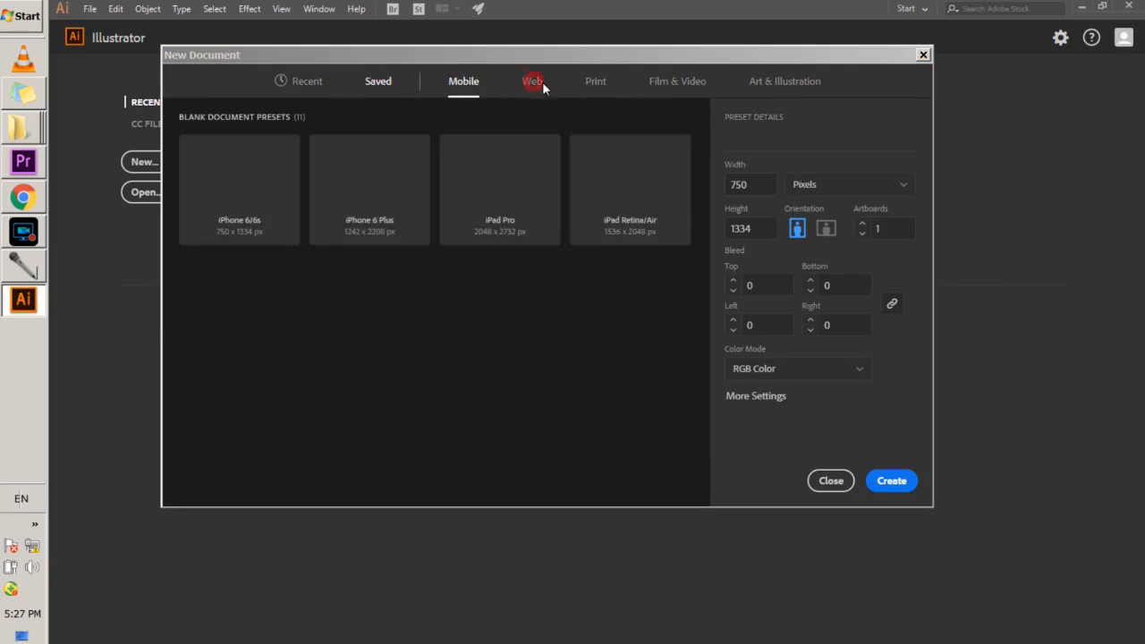
{"action": "left_click", "coordinate": [589, 80]}
{"action": "left_click", "coordinate": [675, 81]}
{"action": "left_click", "coordinate": [769, 82]}
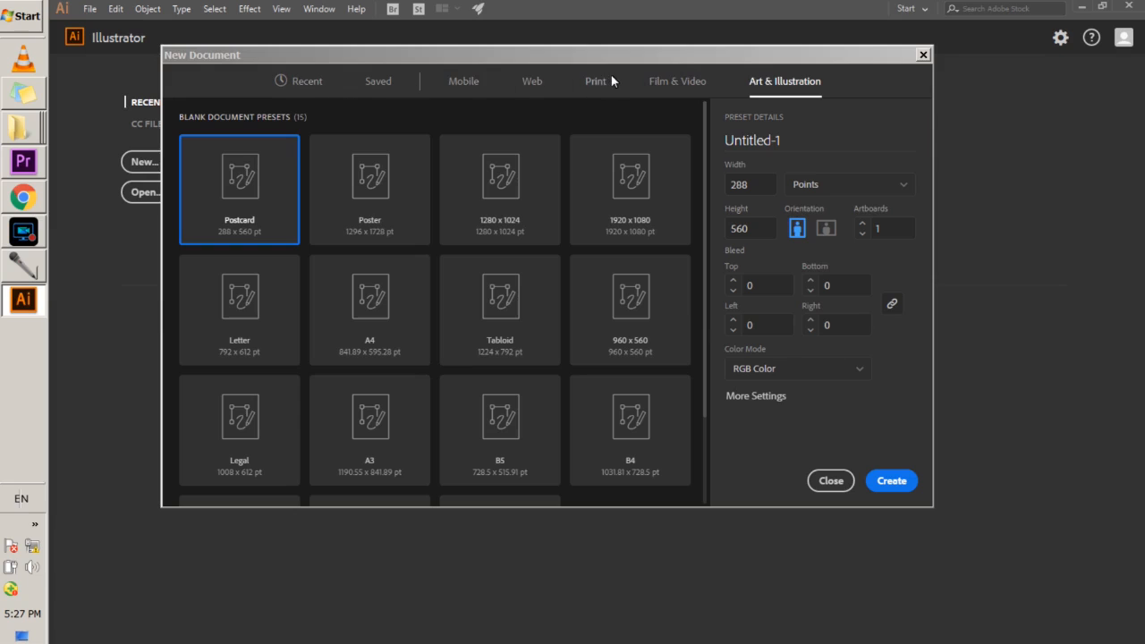
{"action": "left_click", "coordinate": [534, 81]}
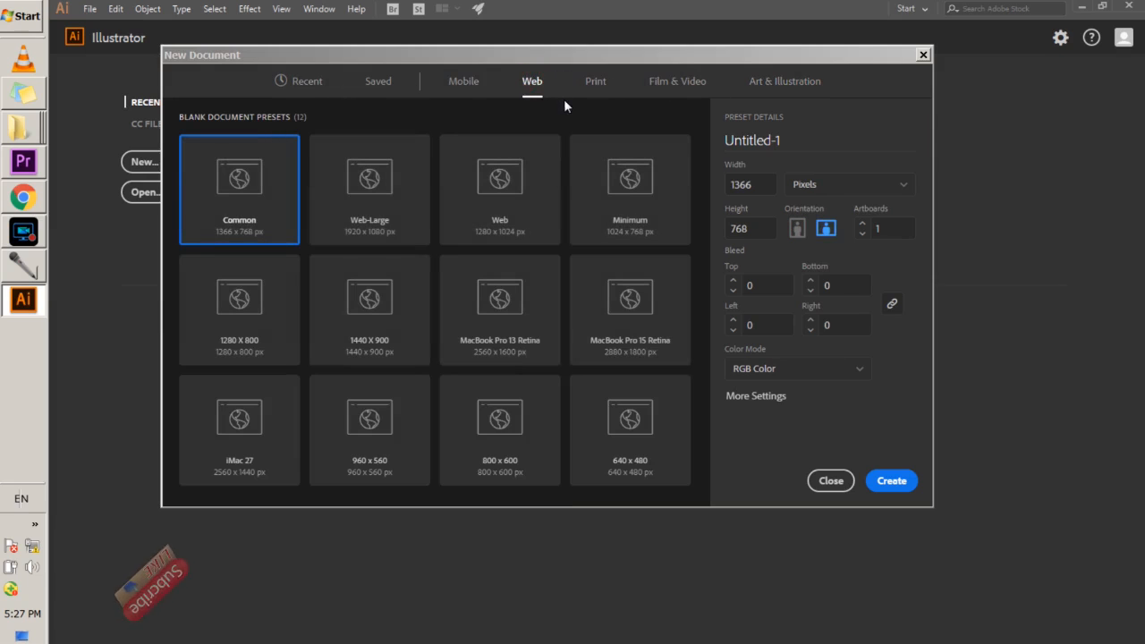
{"action": "left_click", "coordinate": [591, 82]}
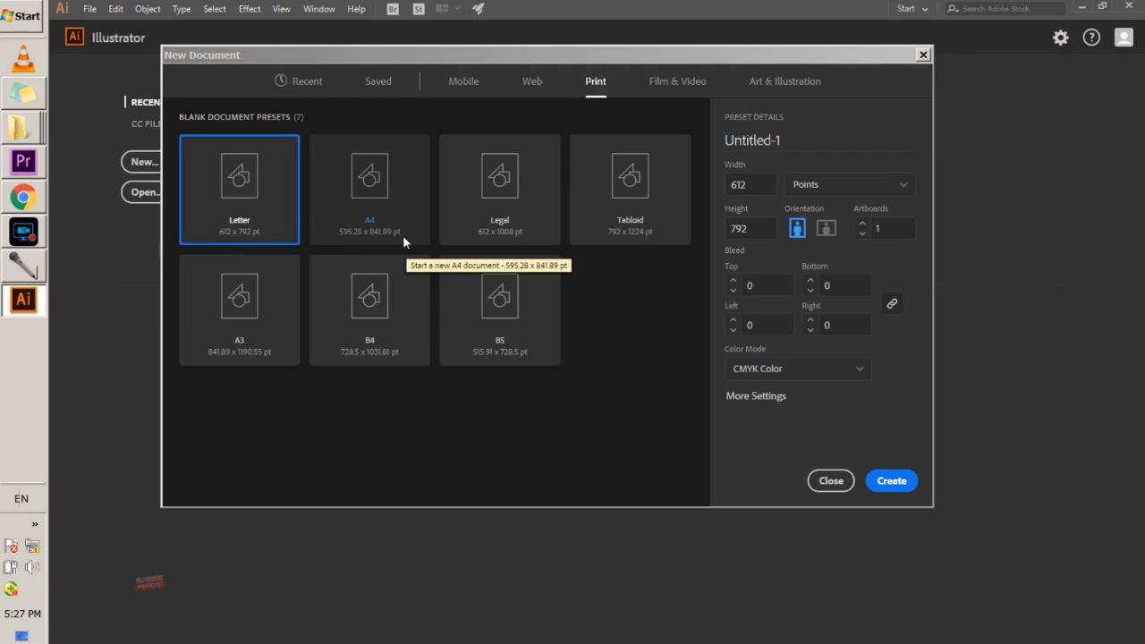
- Set the Print preset's units to Pixels and compare the Web, Print and Mobile presets
{"action": "left_click", "coordinate": [818, 183]}
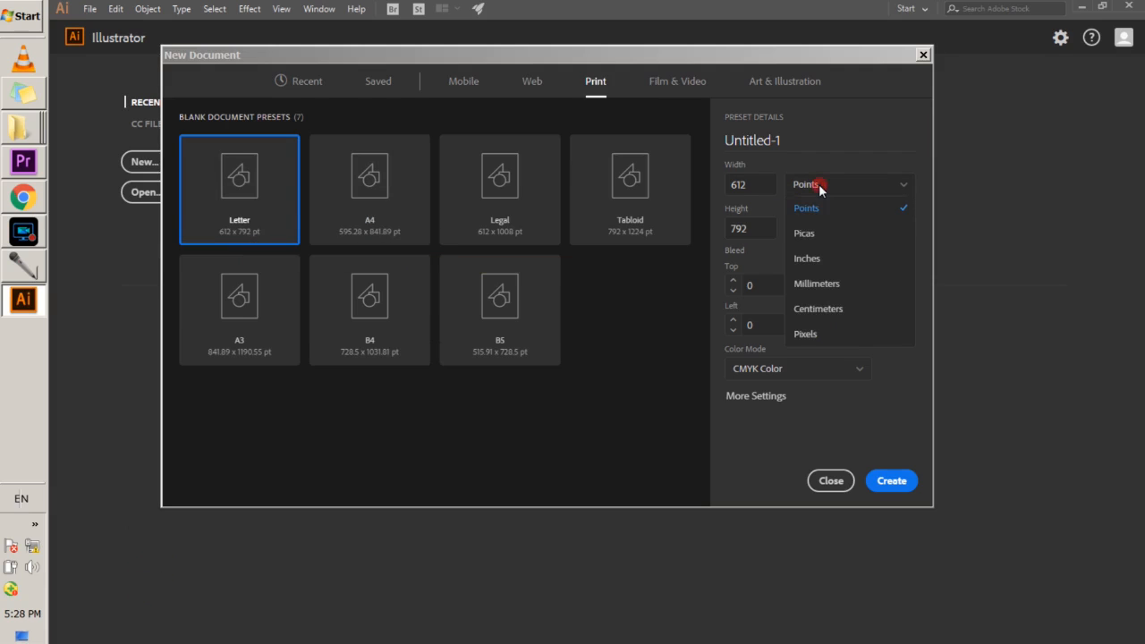
{"action": "left_click", "coordinate": [808, 333]}
{"action": "left_click", "coordinate": [531, 80]}
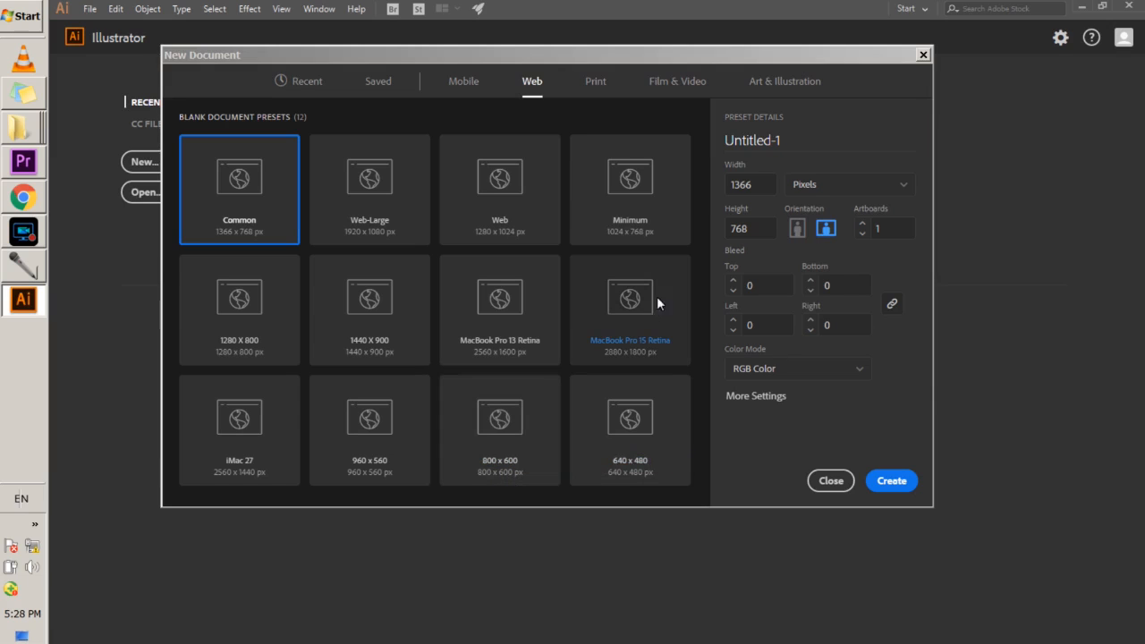
{"action": "left_click", "coordinate": [599, 83]}
{"action": "left_click", "coordinate": [533, 82]}
{"action": "left_click", "coordinate": [463, 82]}
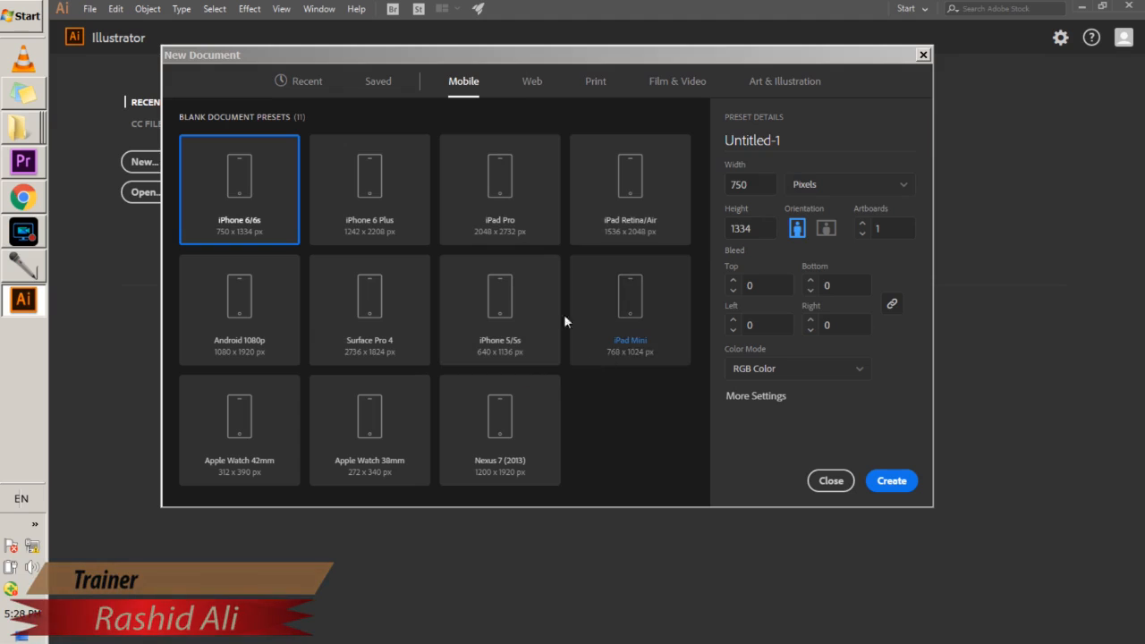
- Choose the 1280 x 1024 px Web preset and review its color mode, dimensions and artboard count
{"action": "left_click", "coordinate": [531, 82]}
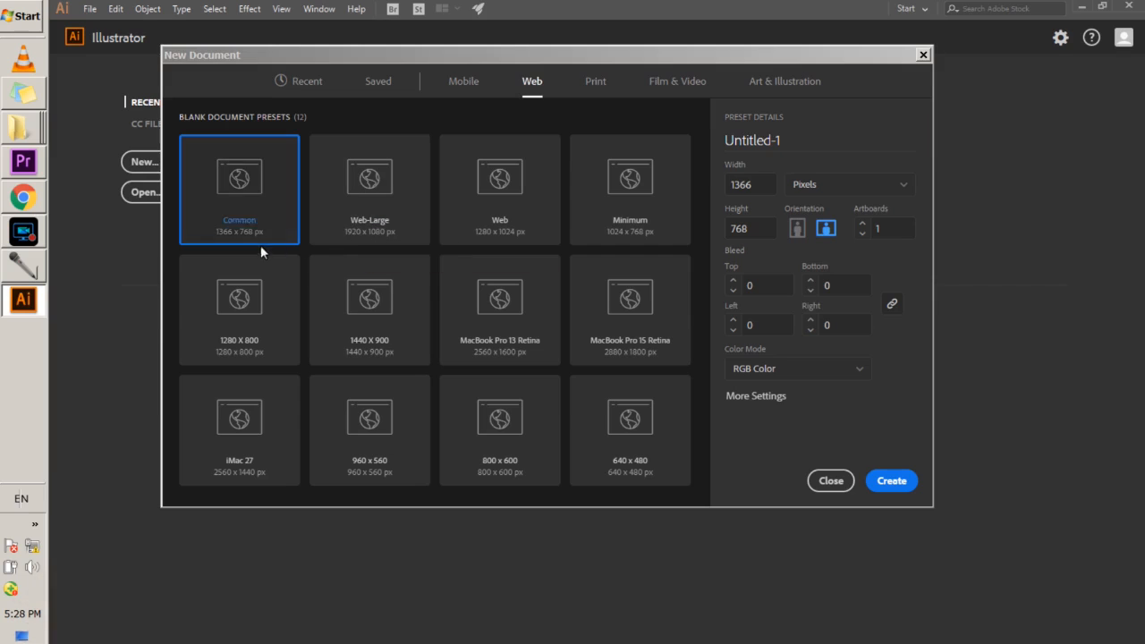
{"action": "left_click", "coordinate": [492, 191]}
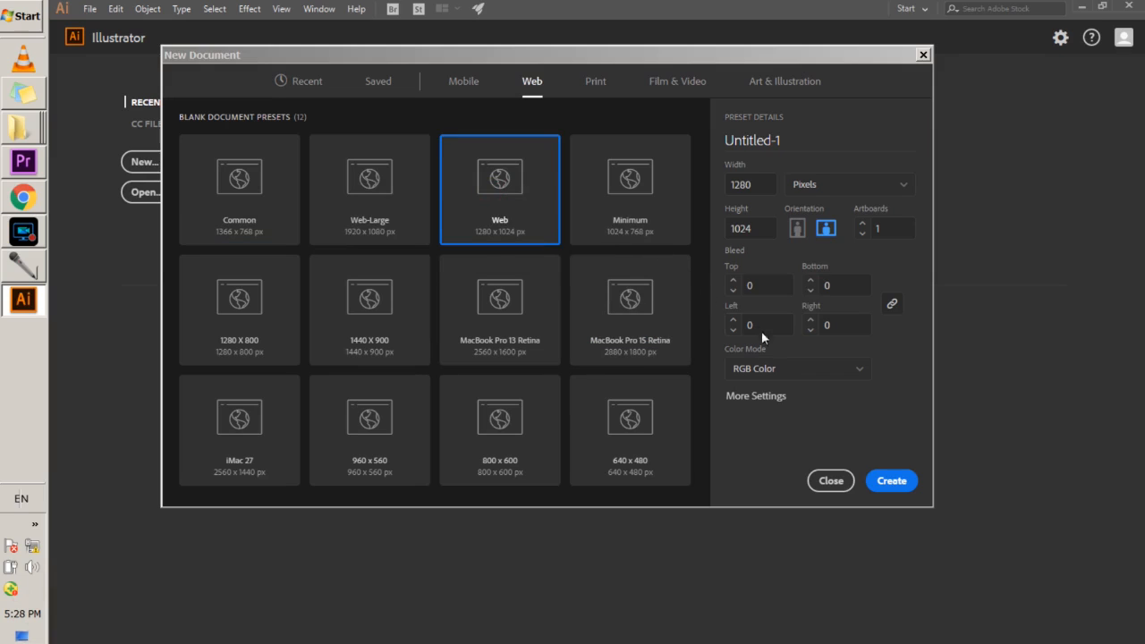
{"action": "left_click", "coordinate": [780, 370]}
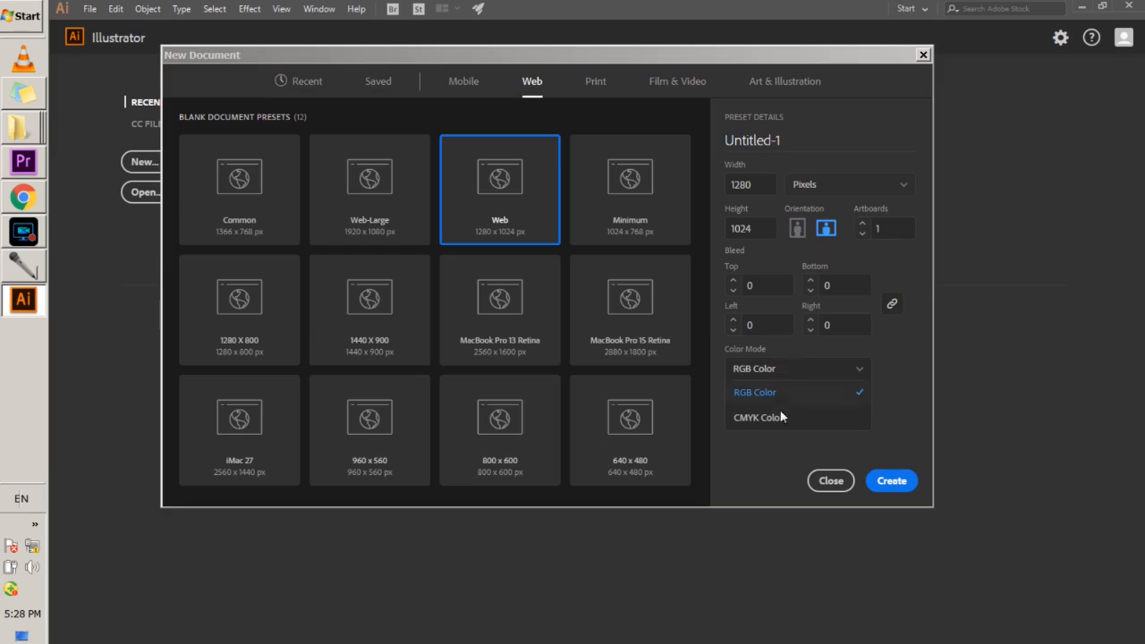
{"action": "left_click", "coordinate": [787, 350]}
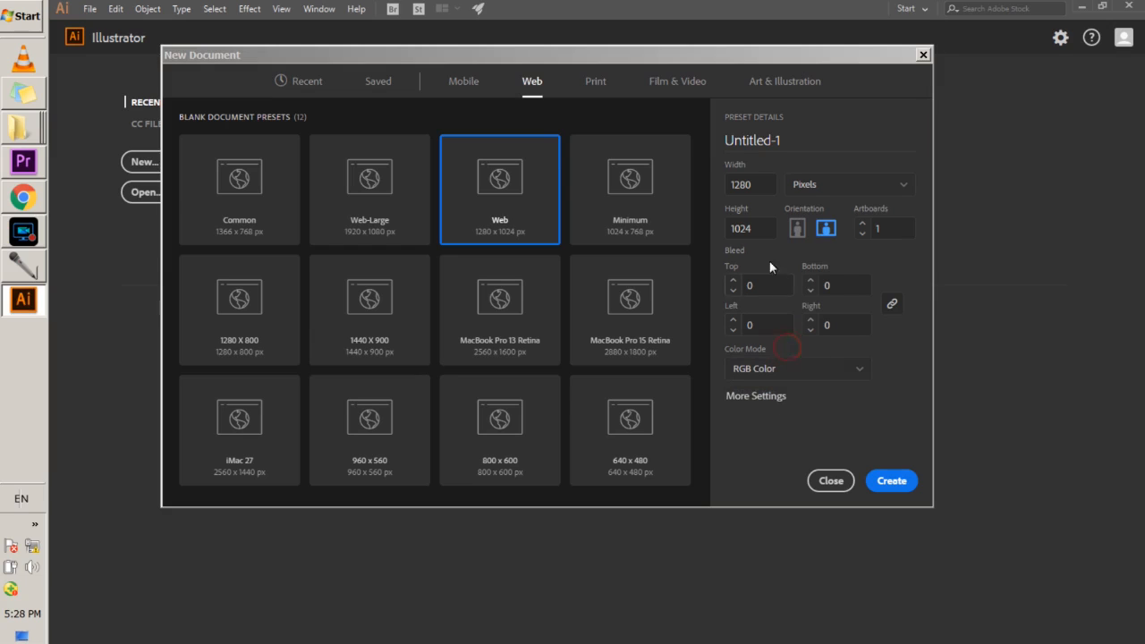
{"action": "left_click", "coordinate": [760, 184]}
{"action": "left_click", "coordinate": [770, 222]}
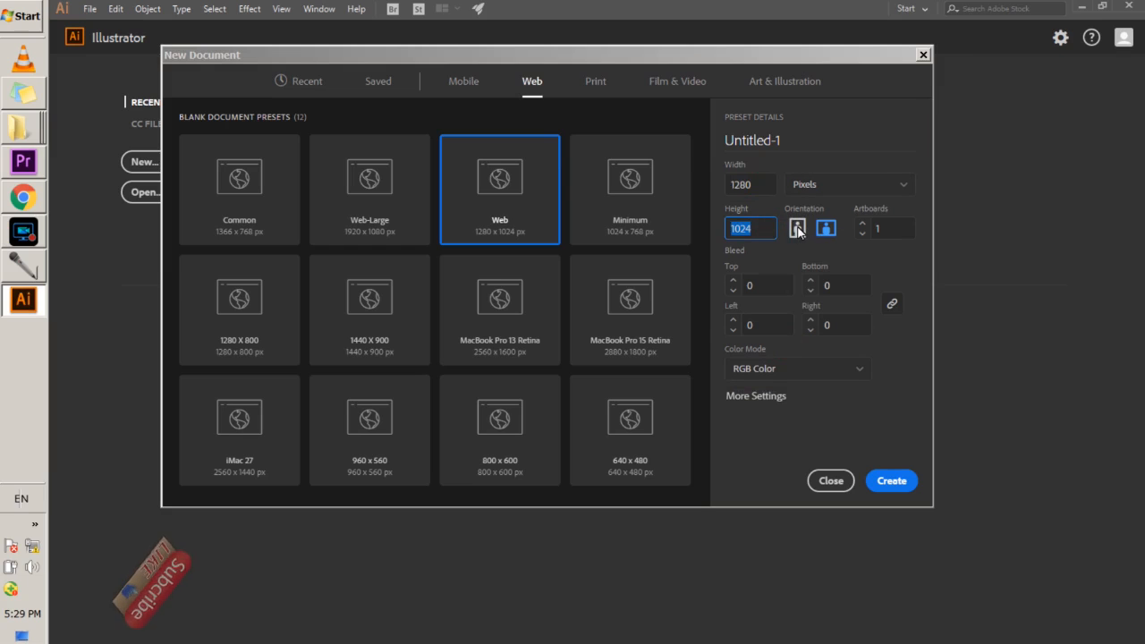
{"action": "left_click", "coordinate": [889, 230]}
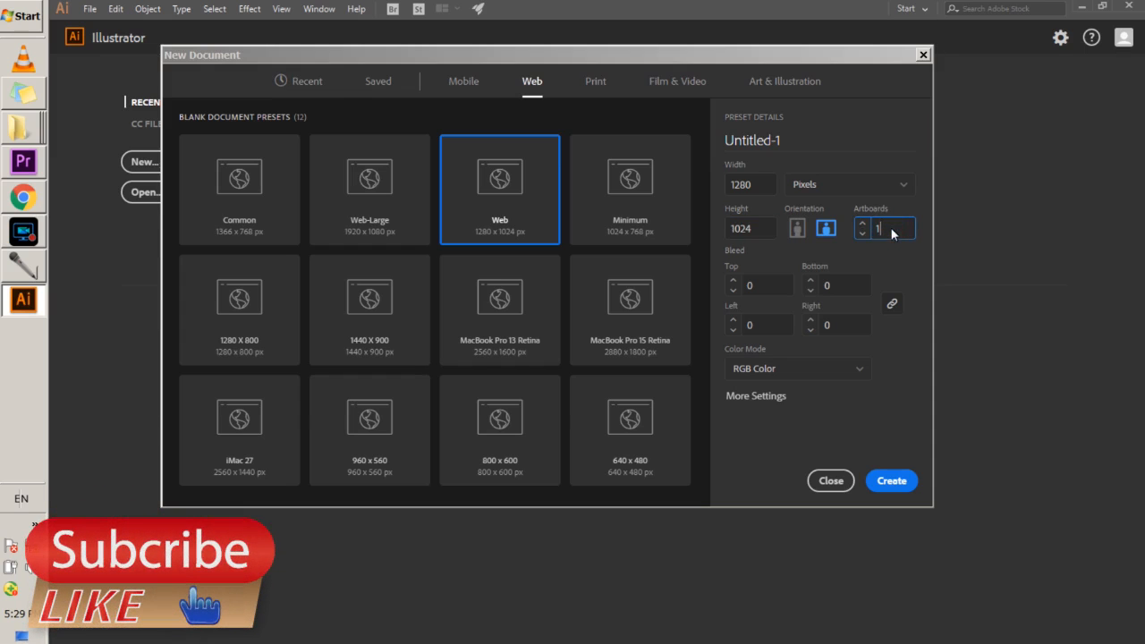
- In the document's advanced settings, try High (300 ppi) raster effects, select Screen (72 ppi) instead, and create the document
{"action": "left_click", "coordinate": [764, 395]}
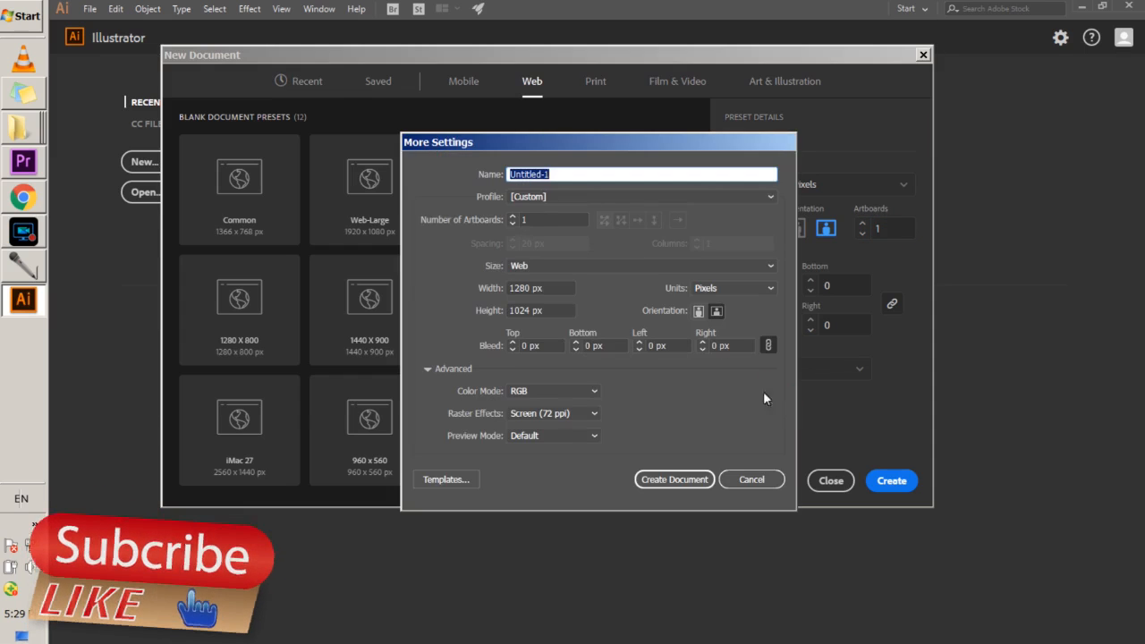
{"action": "left_click_drag", "start_coordinate": [556, 149], "coordinate": [408, 98]}
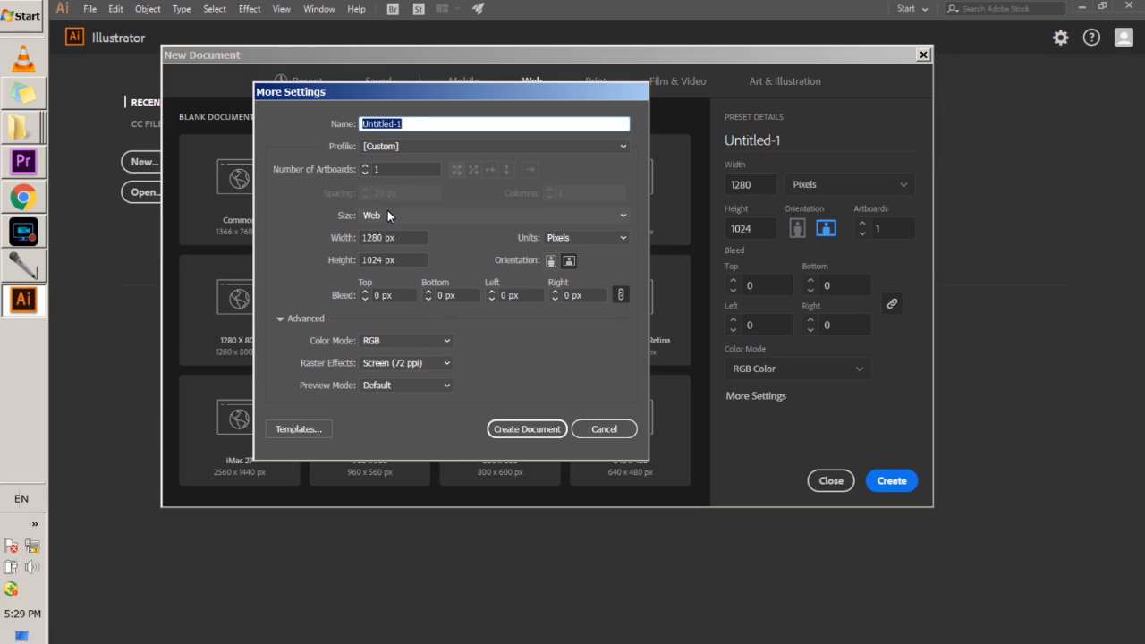
{"action": "left_click_drag", "start_coordinate": [382, 90], "coordinate": [659, 72]}
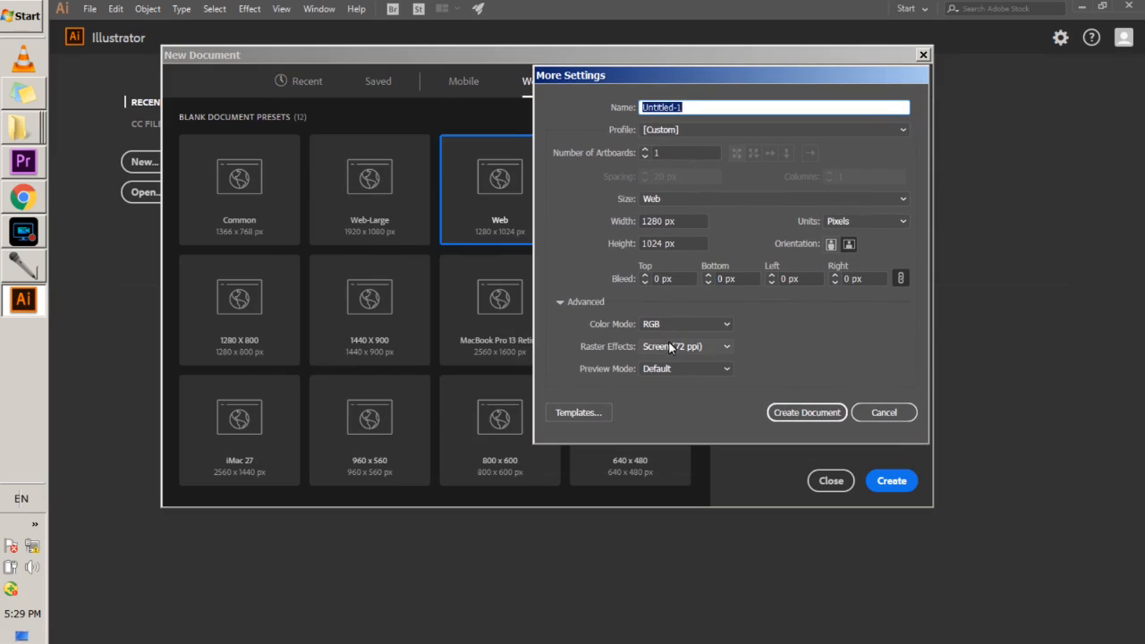
{"action": "left_click", "coordinate": [714, 347]}
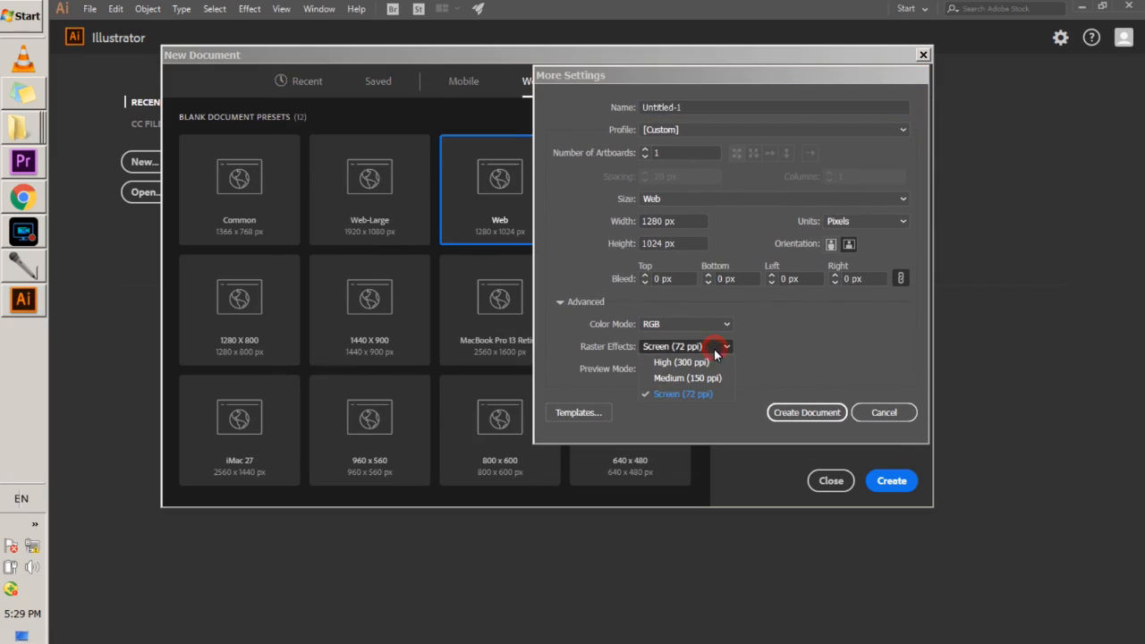
{"action": "left_click", "coordinate": [709, 362]}
{"action": "left_click", "coordinate": [714, 347]}
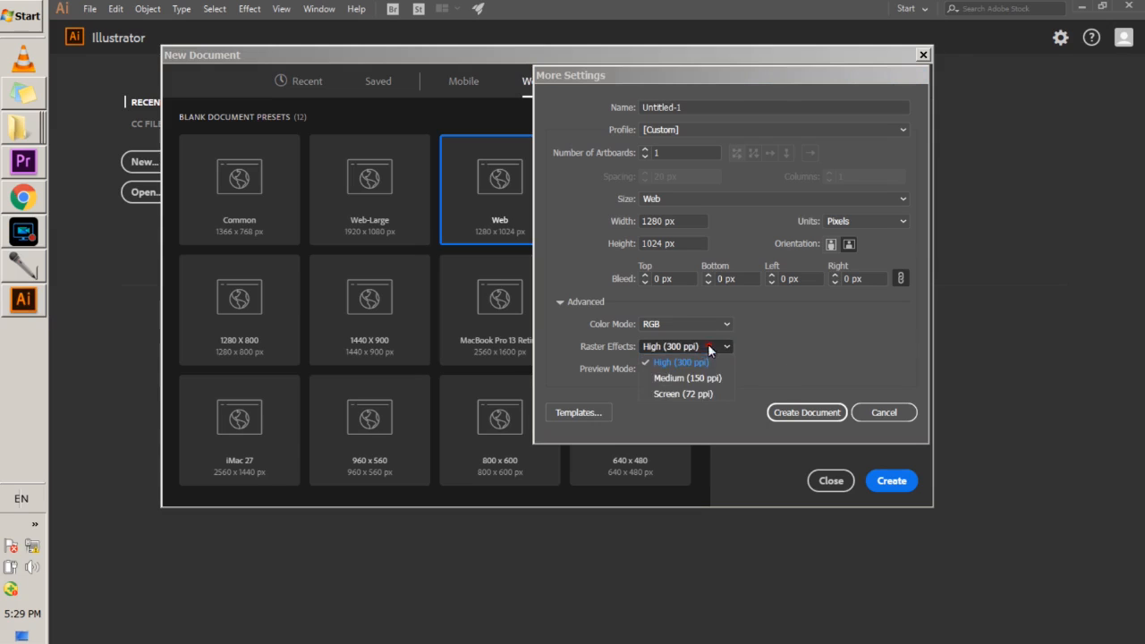
{"action": "left_click", "coordinate": [707, 393]}
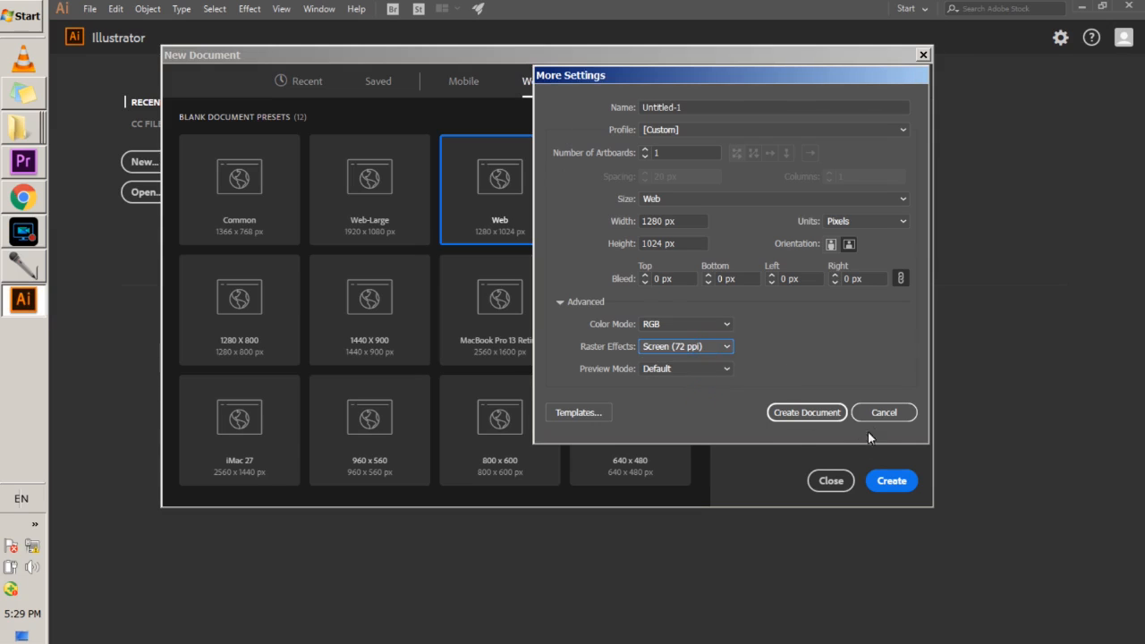
{"action": "left_click", "coordinate": [810, 413]}
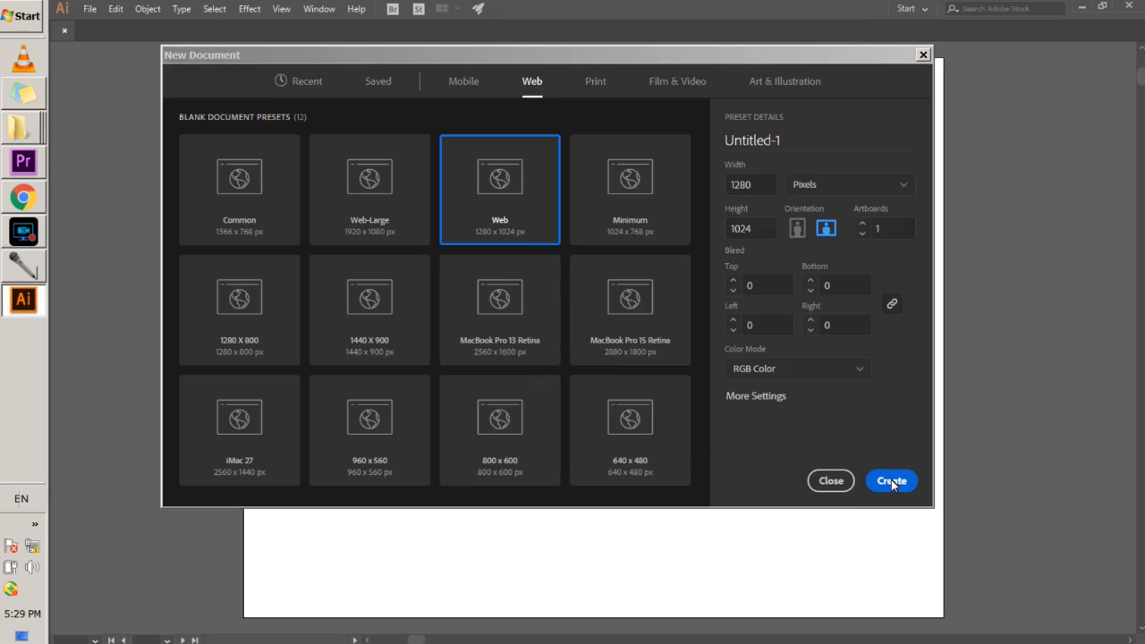
{"action": "left_click", "coordinate": [891, 481]}
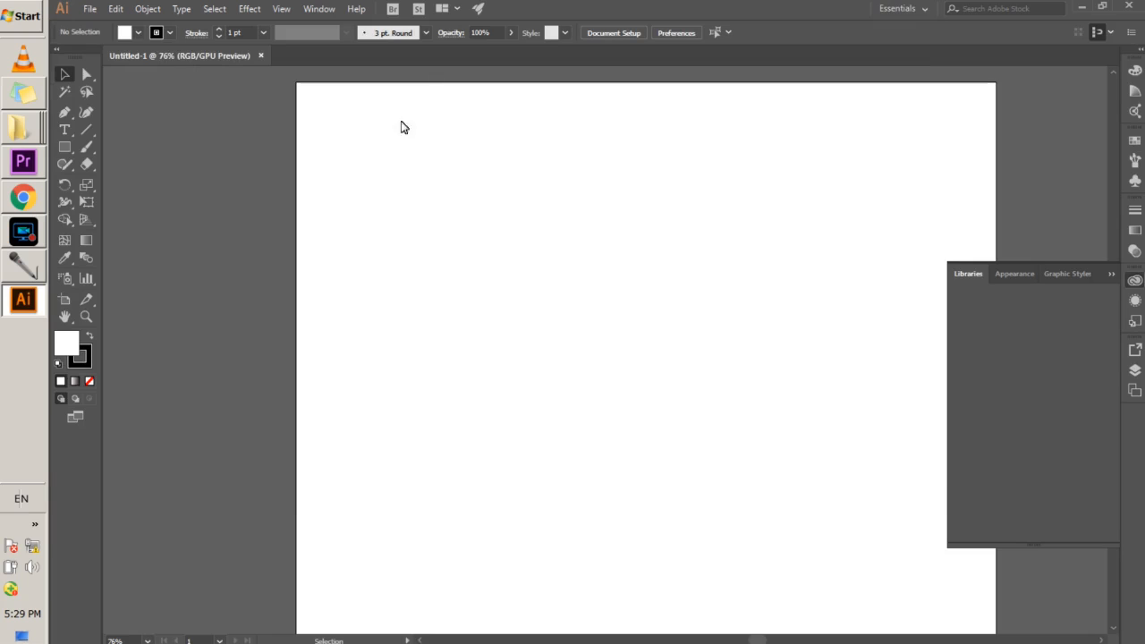
- Start saving the new document and go to the AI_Files folder in My Documents
{"action": "left_click", "coordinate": [90, 8]}
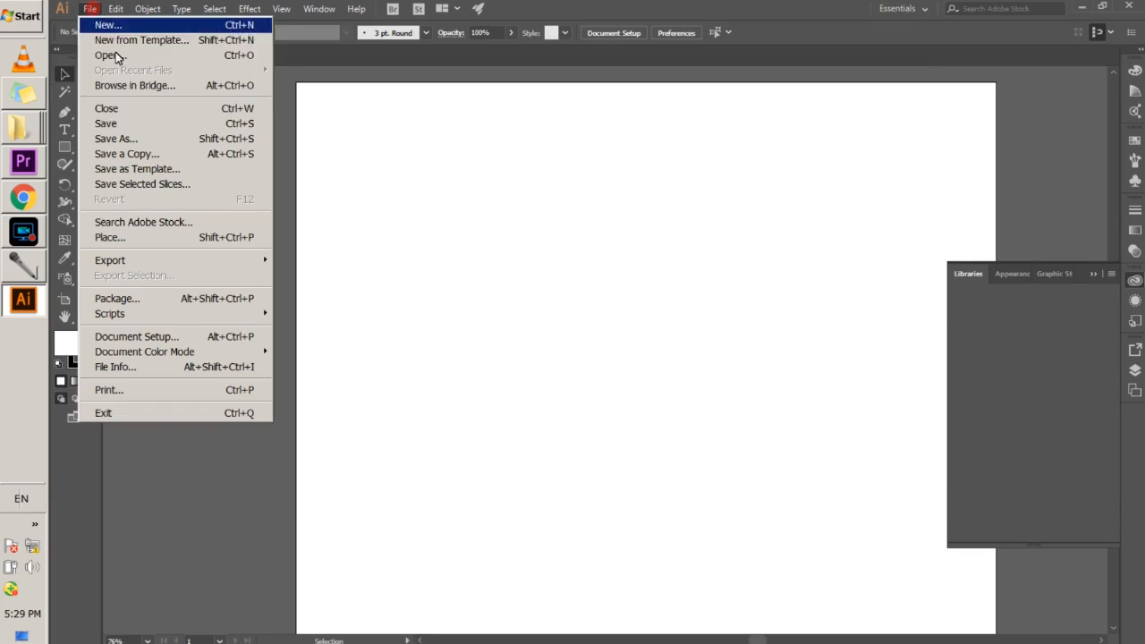
{"action": "left_click", "coordinate": [135, 121]}
{"action": "left_click", "coordinate": [259, 197]}
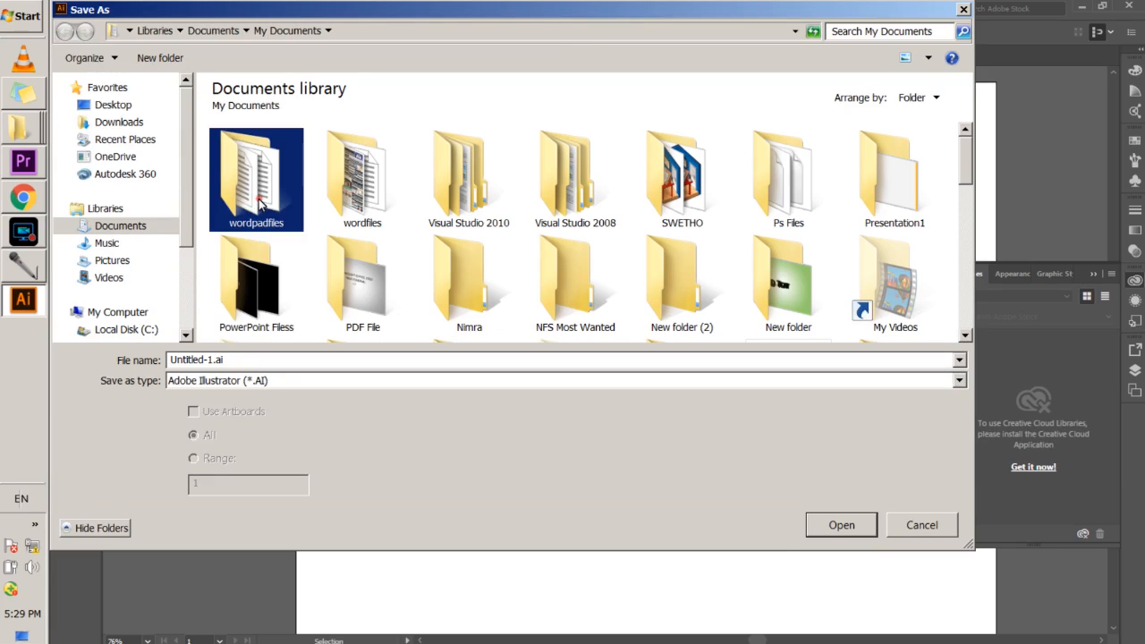
{"action": "key", "text": "a"}
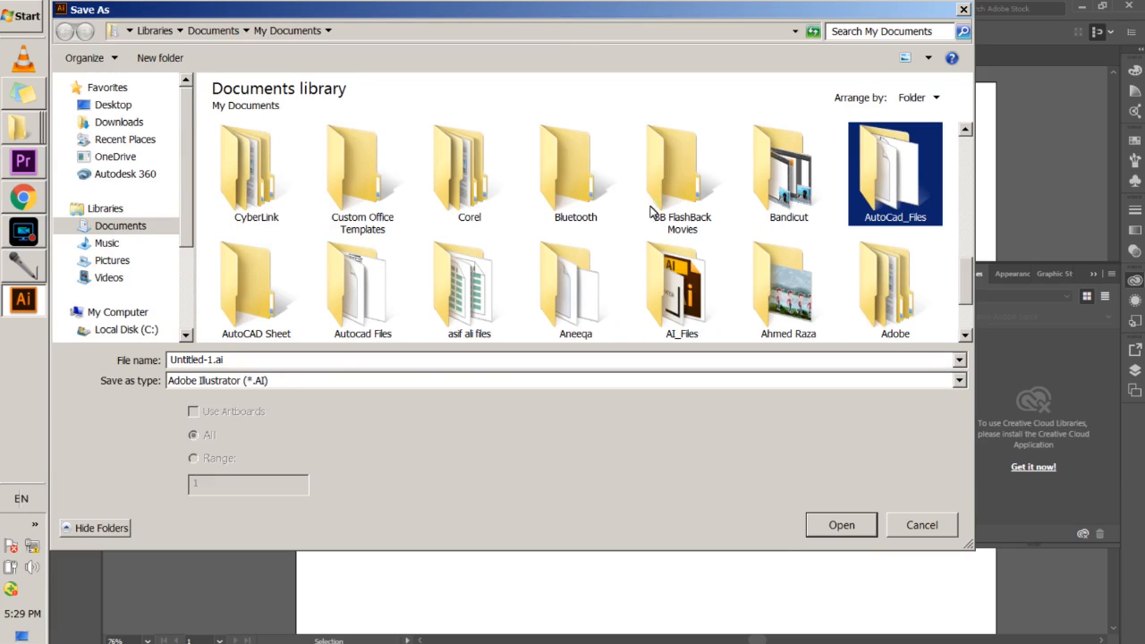
{"action": "left_click", "coordinate": [665, 274]}
{"action": "double_click", "coordinate": [666, 273]}
- Name the file SecondFile and save it as an Adobe Illustrator file in the Illustrator CC version
{"action": "left_click", "coordinate": [345, 365]}
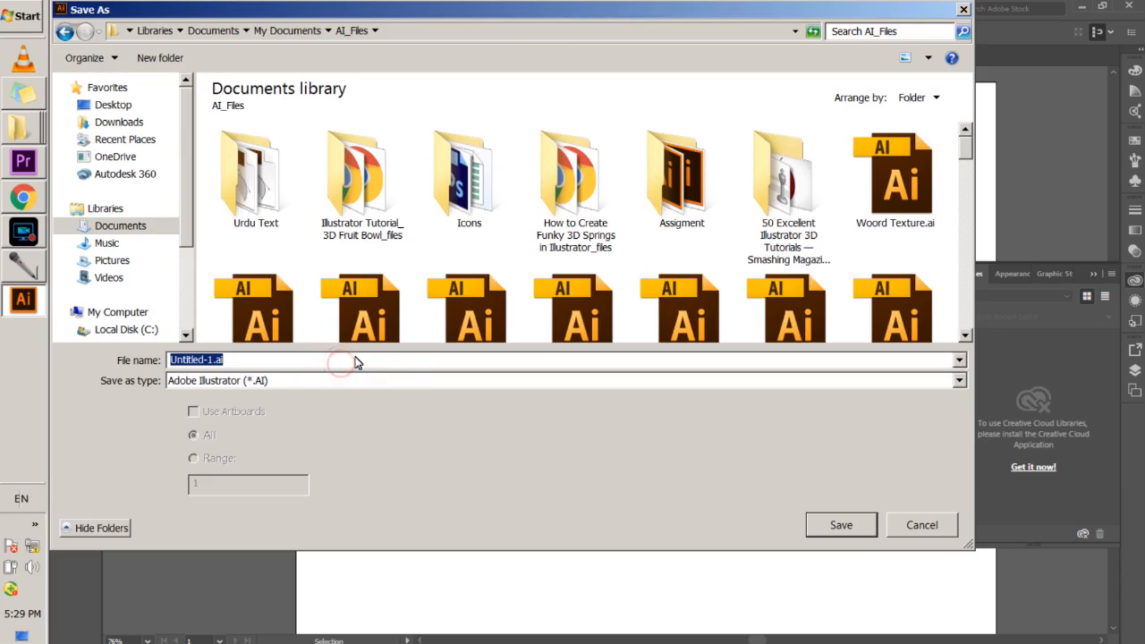
{"action": "type", "text": "SecondFile"}
{"action": "left_click", "coordinate": [837, 525]}
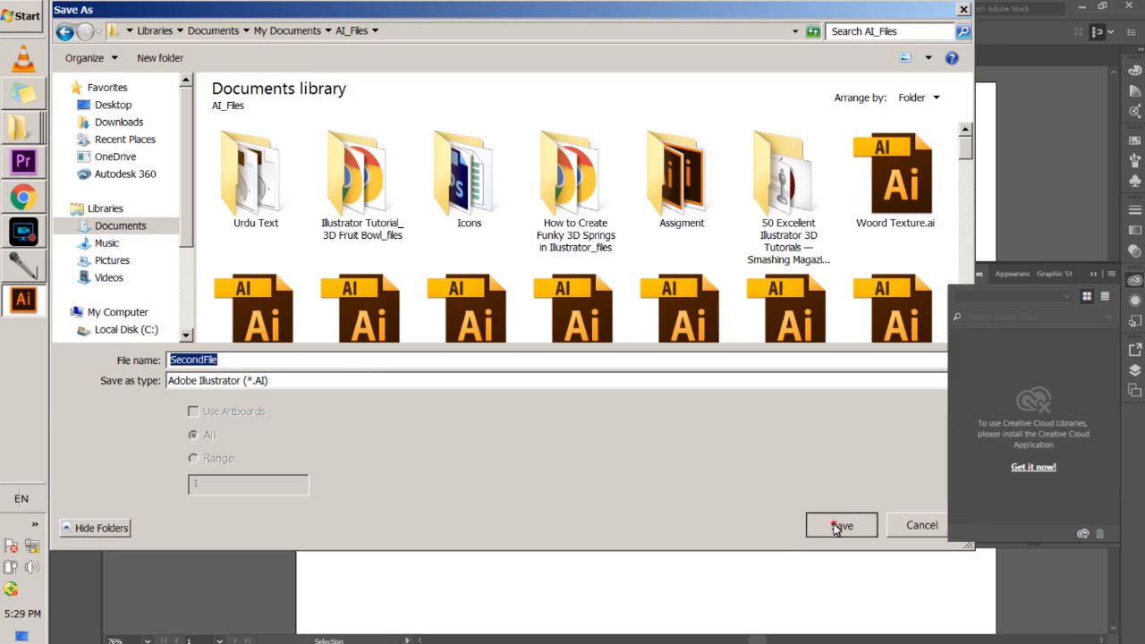
{"action": "left_click", "coordinate": [494, 132]}
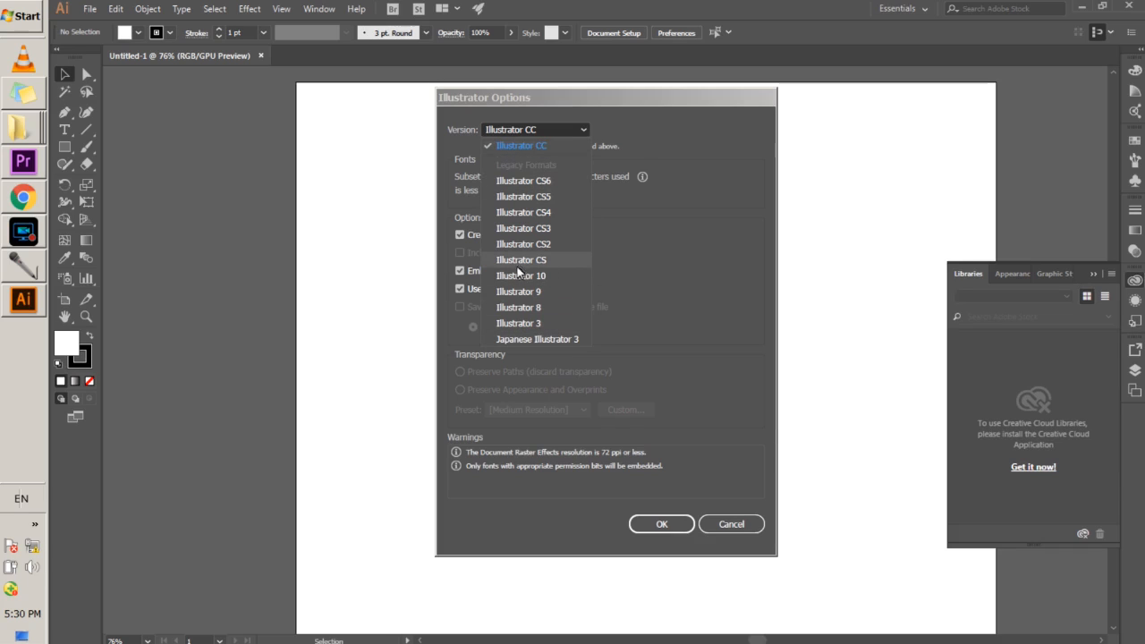
{"action": "left_click", "coordinate": [558, 111]}
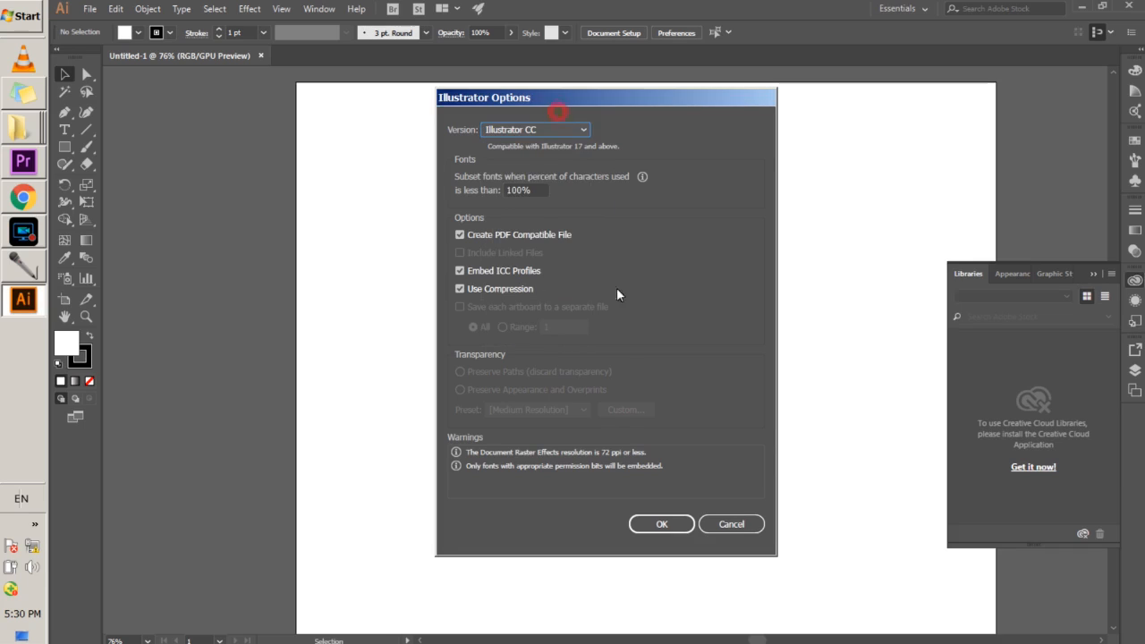
{"action": "key", "text": "Return"}
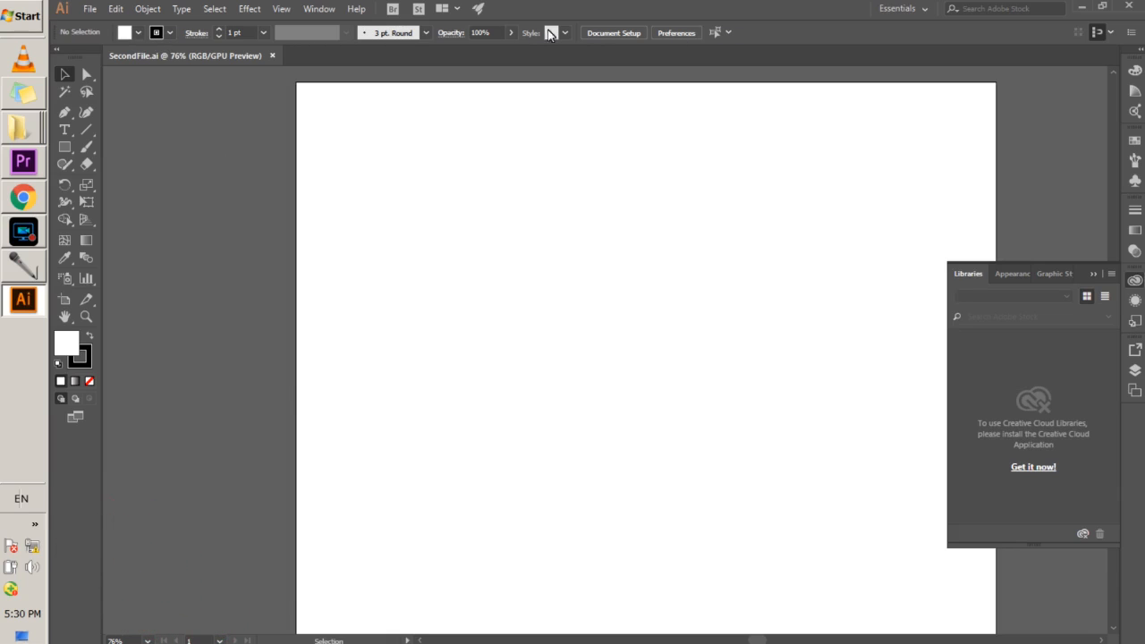
{"action": "left_click", "coordinate": [89, 8]}
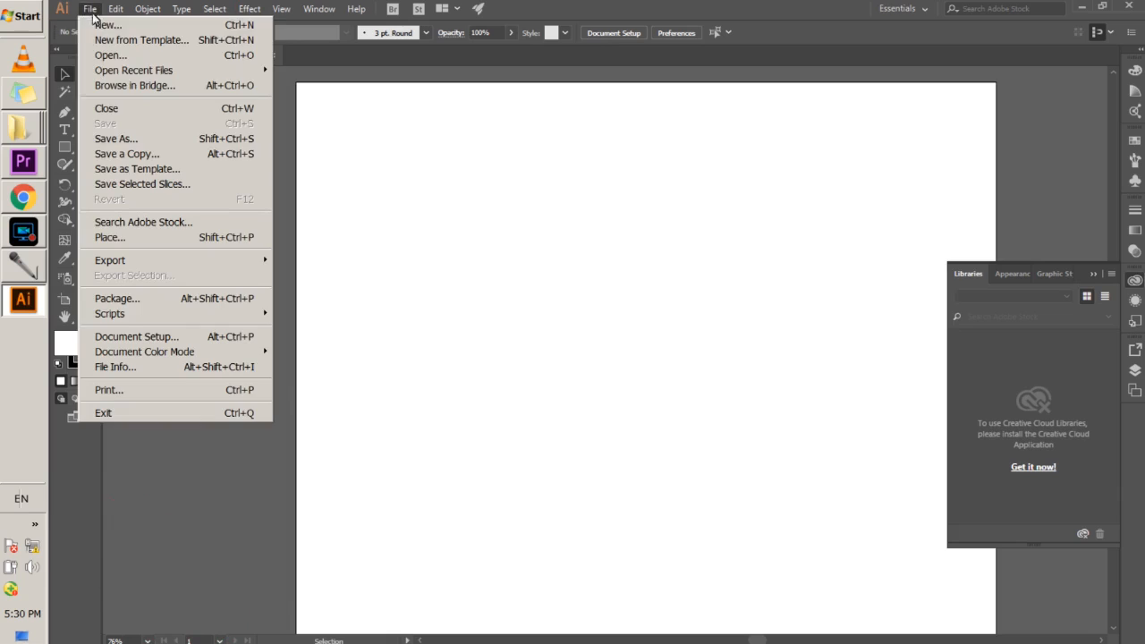
{"action": "left_click", "coordinate": [90, 11]}
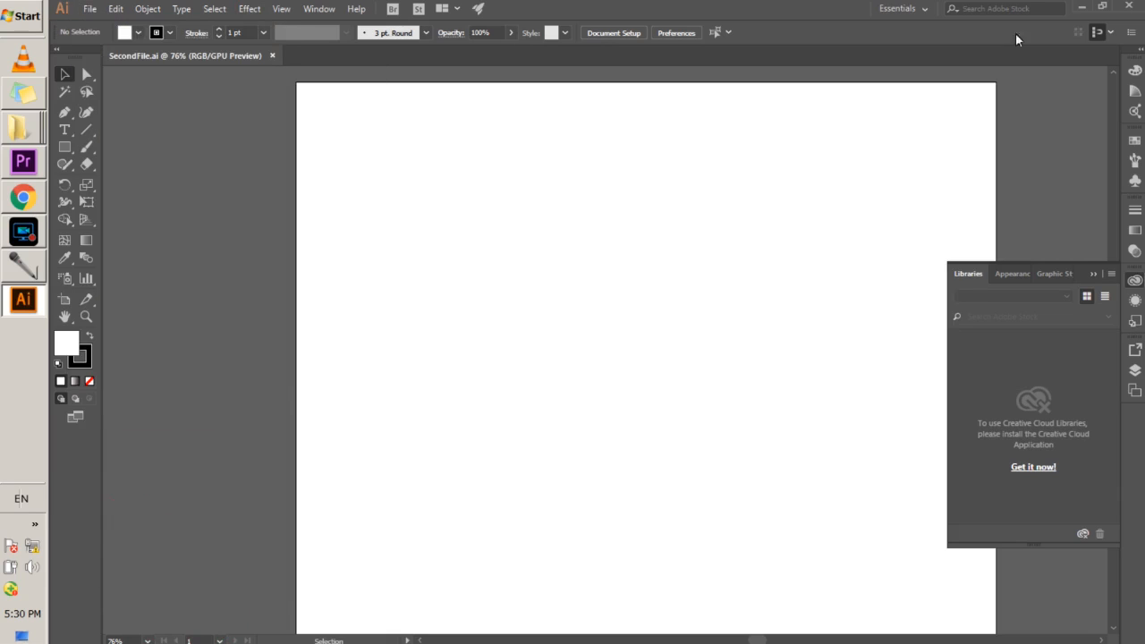
- Expand the collapsed panel dock, look at the Color Guide, and float the Color panel over the artboard
{"action": "left_click", "coordinate": [1139, 52]}
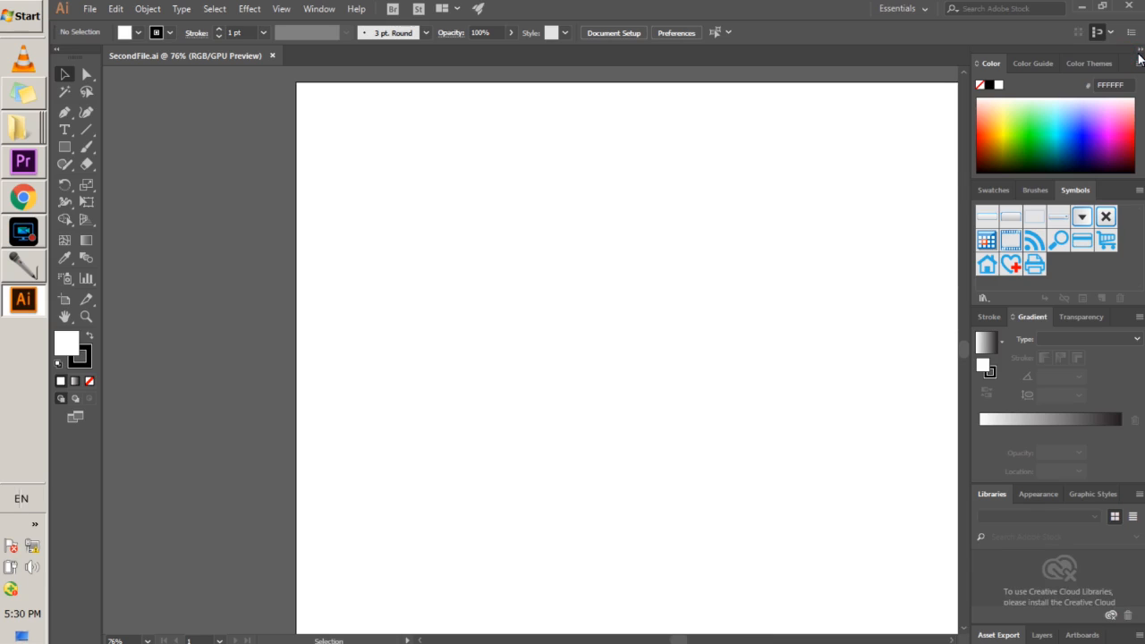
{"action": "left_click", "coordinate": [1030, 64]}
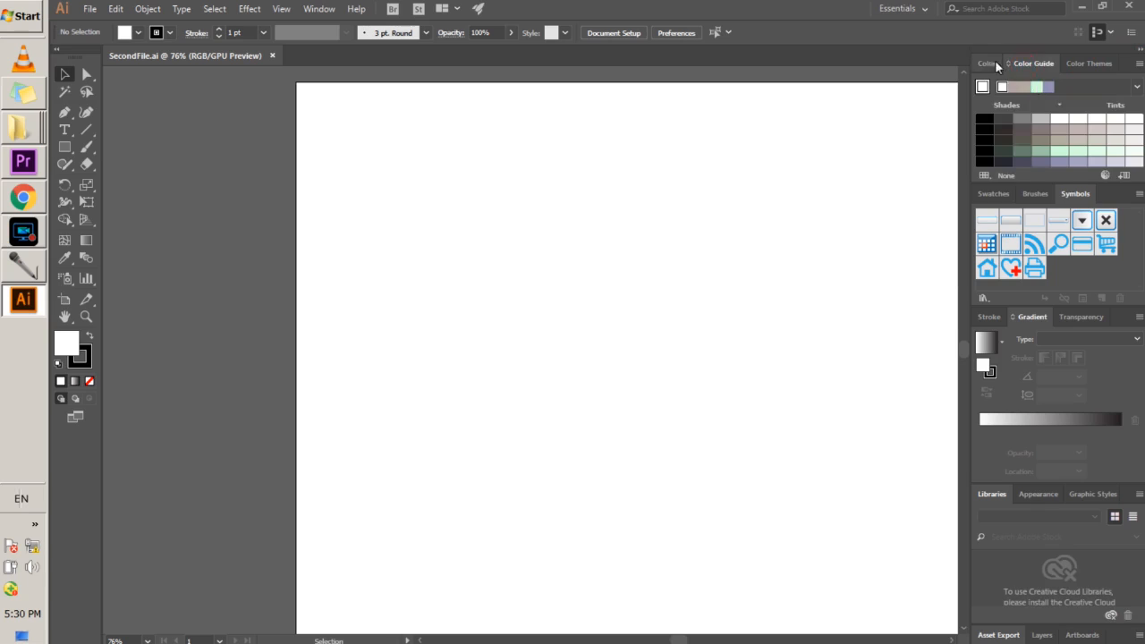
{"action": "left_click", "coordinate": [989, 64]}
{"action": "left_click_drag", "start_coordinate": [988, 64], "coordinate": [543, 221]}
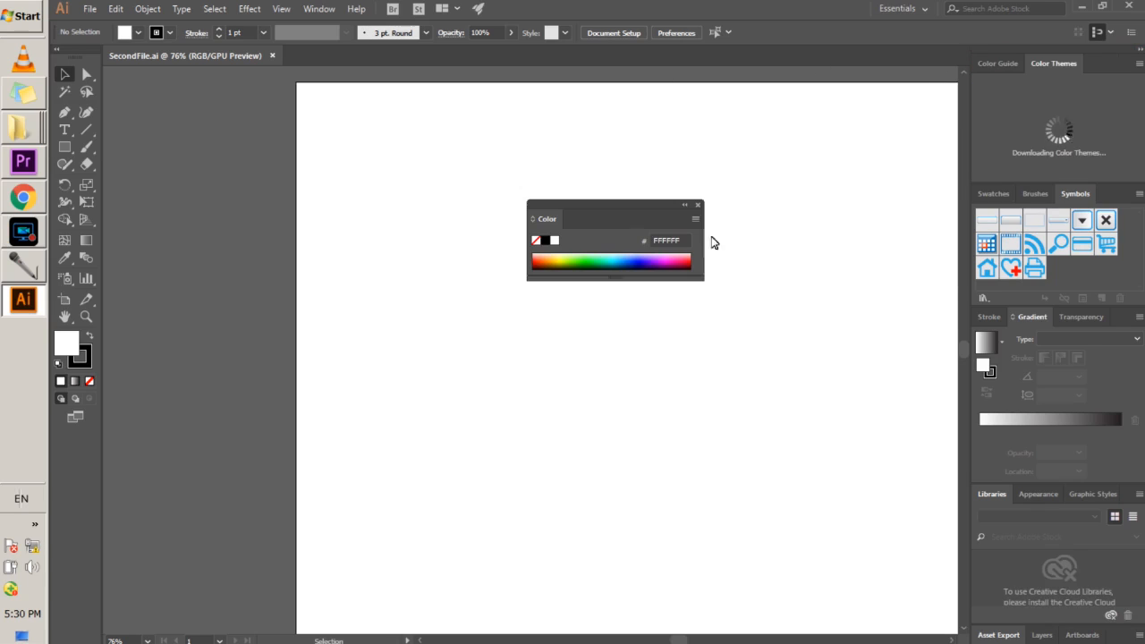
- Show the floating Color panel's RGB options, try resizing the panel, and close it
{"action": "left_click", "coordinate": [697, 219]}
{"action": "left_click", "coordinate": [729, 225]}
{"action": "left_click_drag", "start_coordinate": [703, 355], "coordinate": [928, 624]}
{"action": "left_click_drag", "start_coordinate": [767, 502], "coordinate": [690, 439]}
{"action": "left_click", "coordinate": [687, 206]}
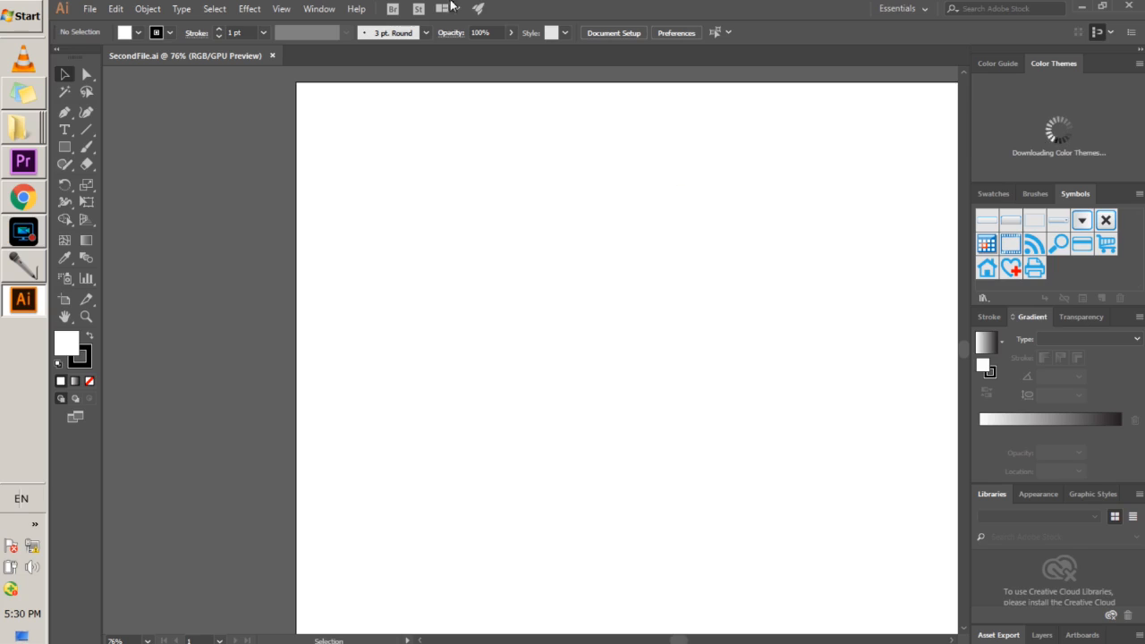
- Reopen the Color panel and dock it beside Color Guide and Color Themes
{"action": "left_click", "coordinate": [320, 9]}
{"action": "left_click", "coordinate": [374, 274]}
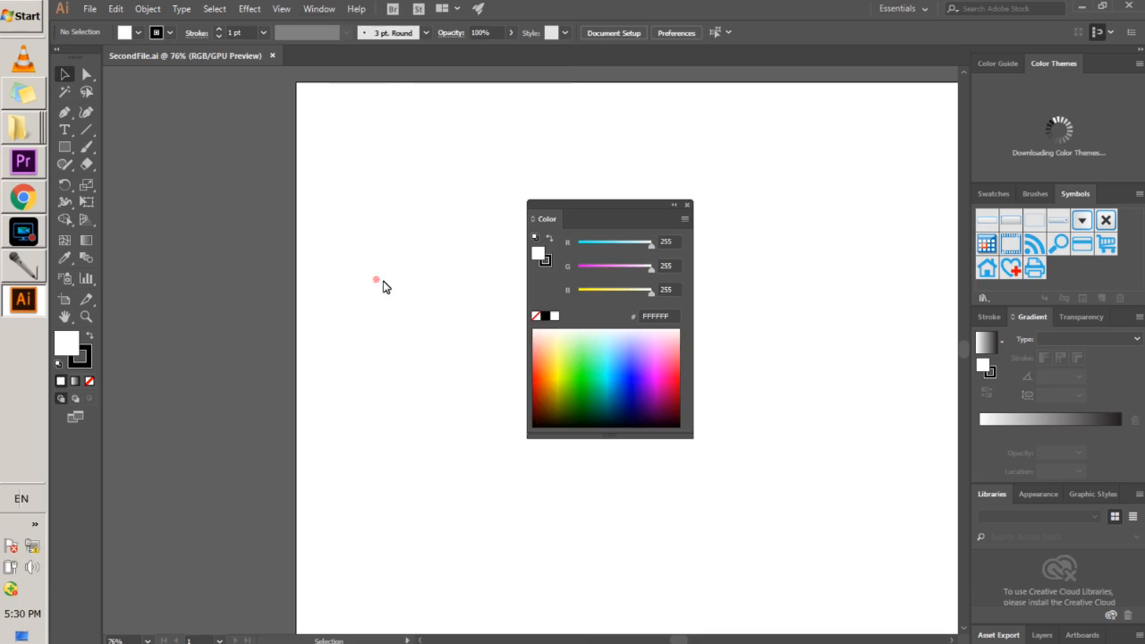
{"action": "left_click", "coordinate": [544, 219]}
{"action": "left_click_drag", "start_coordinate": [543, 221], "coordinate": [1078, 67]}
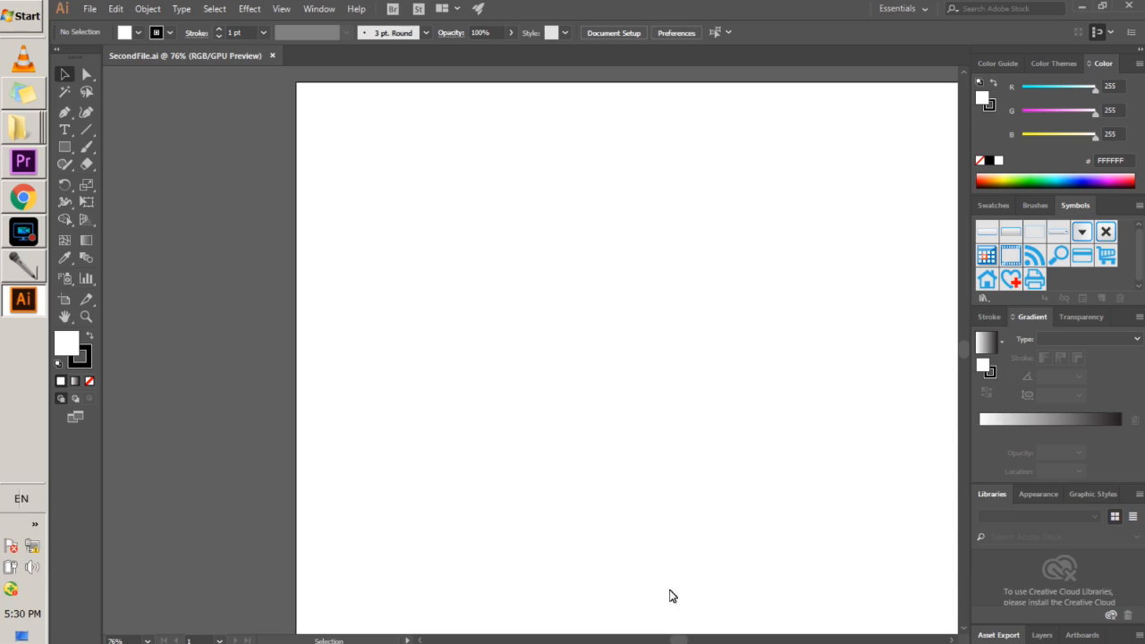
- Draw a square of about 220 x 220 px in the artboard's upper-left area with the Rectangle Tool
{"action": "left_click_drag", "start_coordinate": [681, 641], "coordinate": [686, 641]}
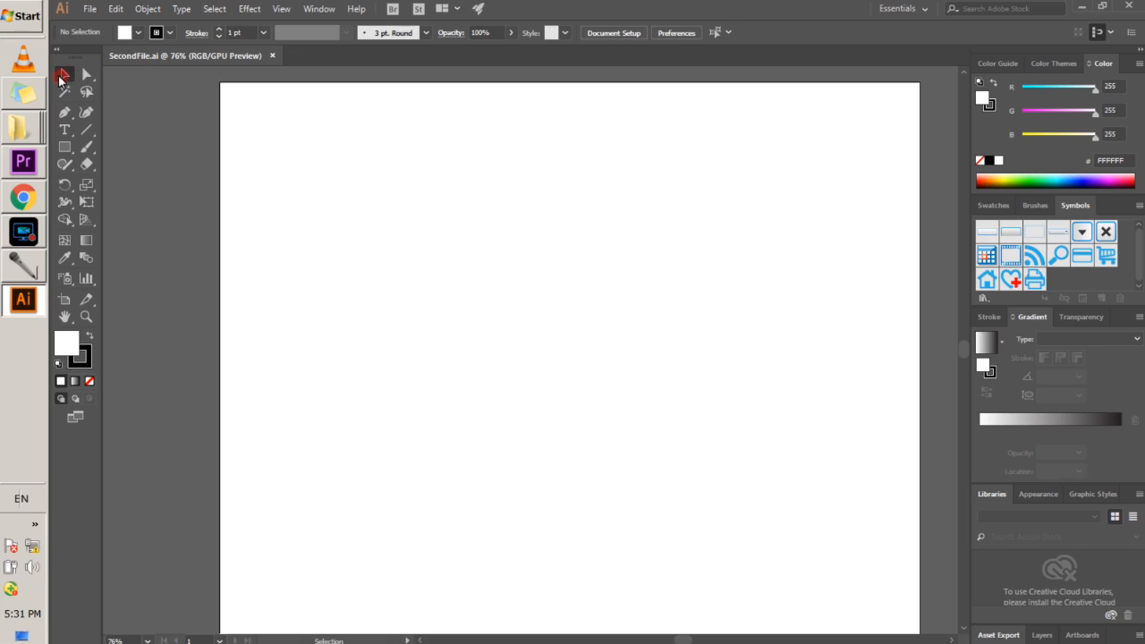
{"action": "left_click", "coordinate": [67, 155]}
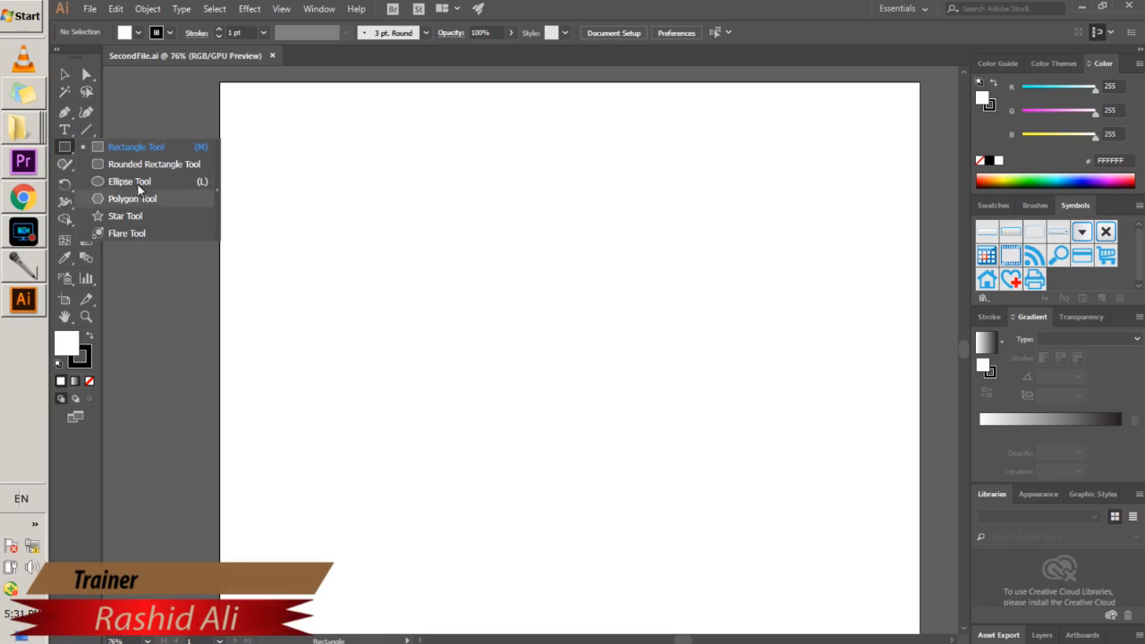
{"action": "left_click", "coordinate": [110, 149]}
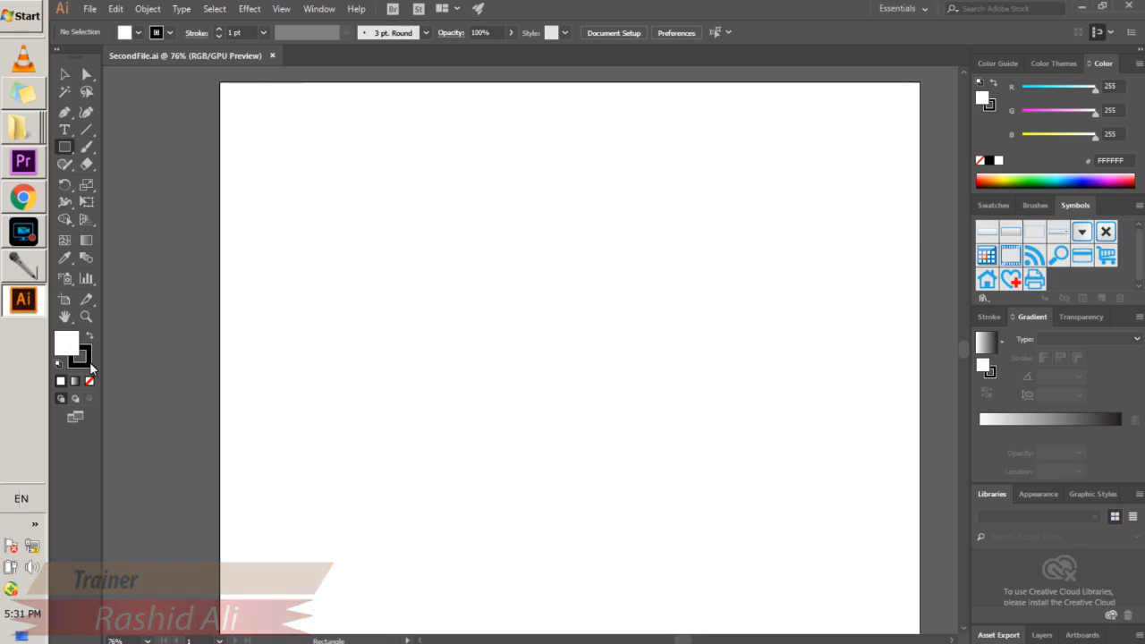
{"action": "left_click_drag", "start_coordinate": [351, 199], "coordinate": [472, 319]}
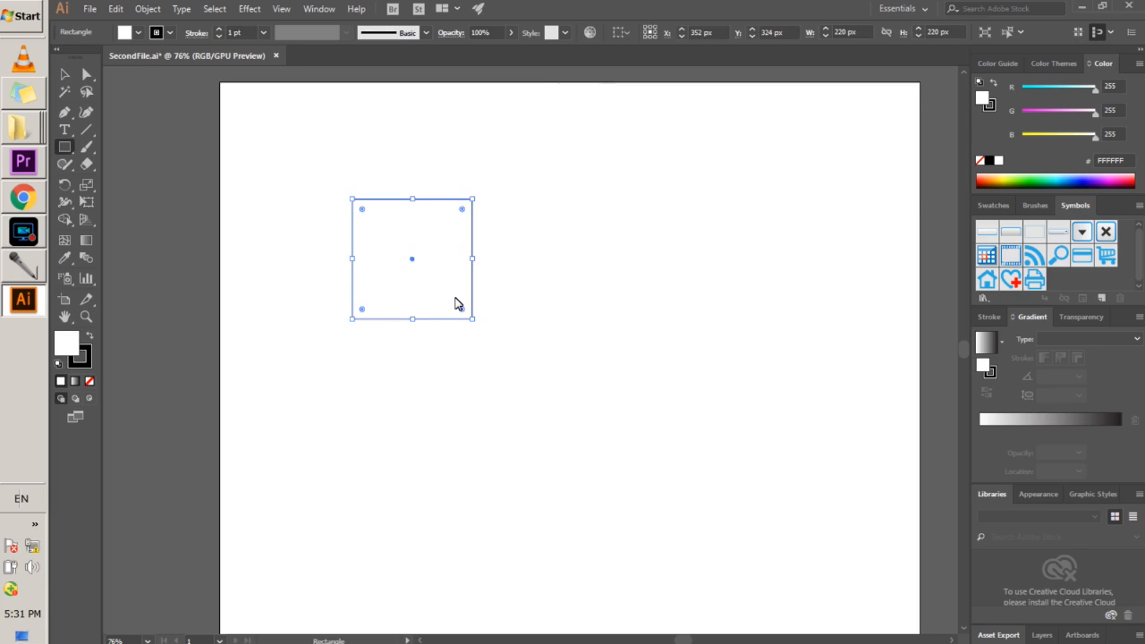
- Look through the Window commands and show the document rulers
{"action": "left_click", "coordinate": [319, 9]}
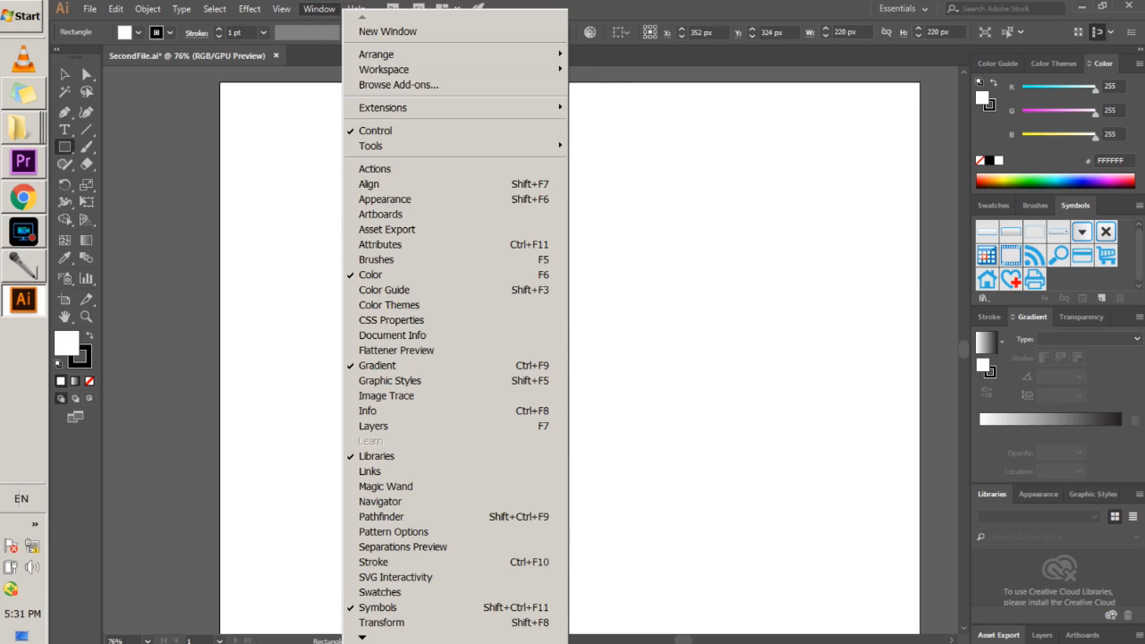
{"action": "left_click", "coordinate": [393, 640]}
{"action": "left_click", "coordinate": [393, 641]}
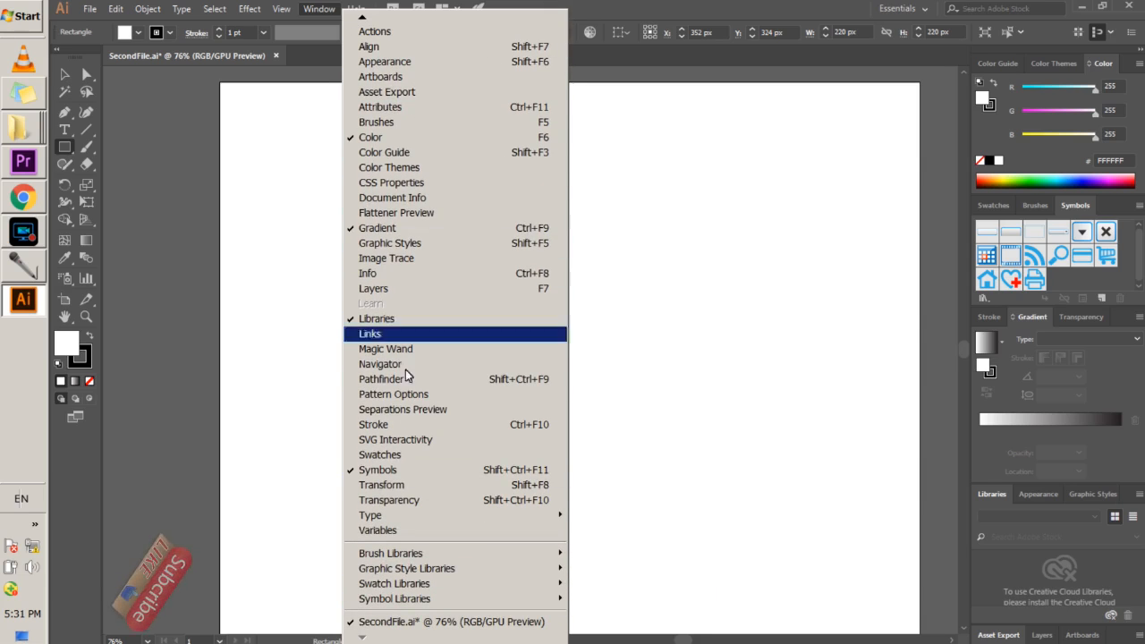
{"action": "mouse_move", "coordinate": [281, 8]}
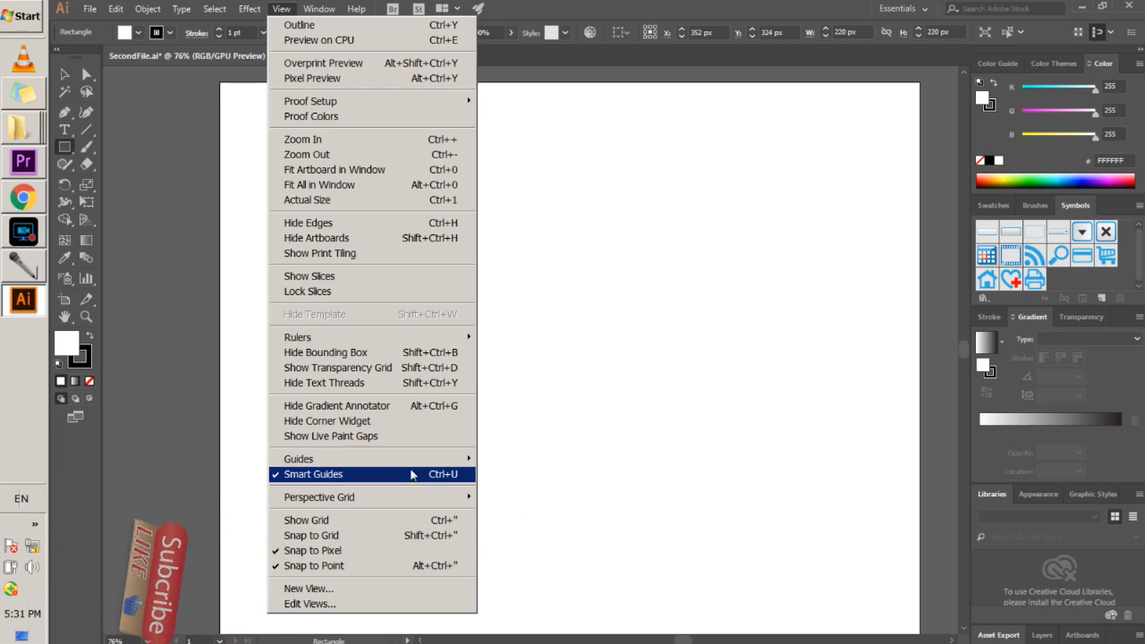
{"action": "mouse_move", "coordinate": [324, 341]}
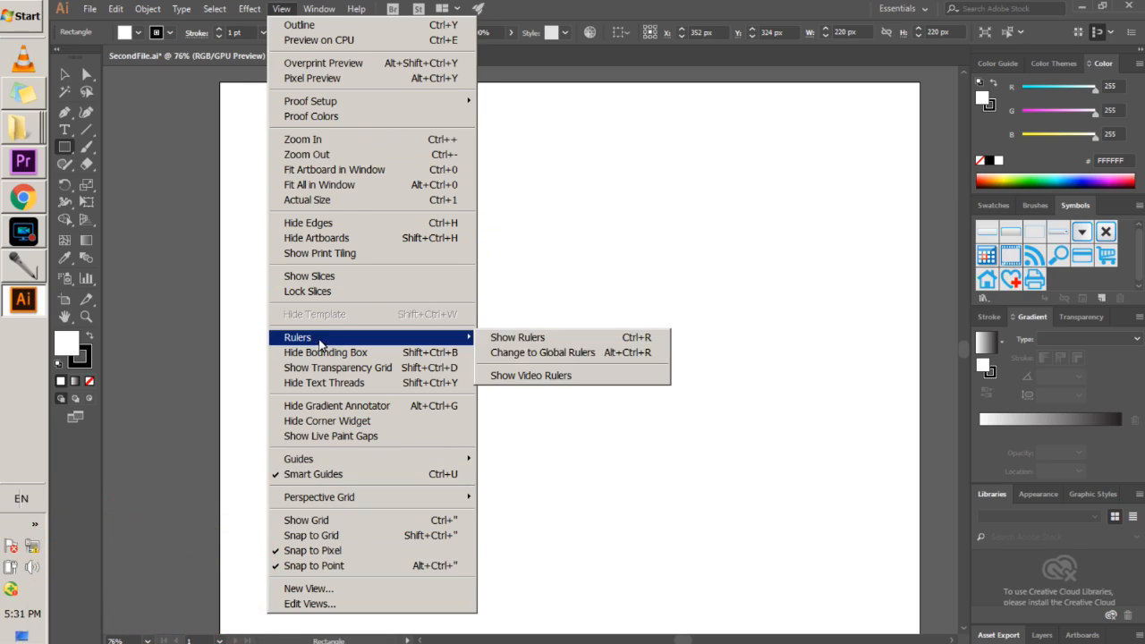
{"action": "left_click", "coordinate": [535, 340]}
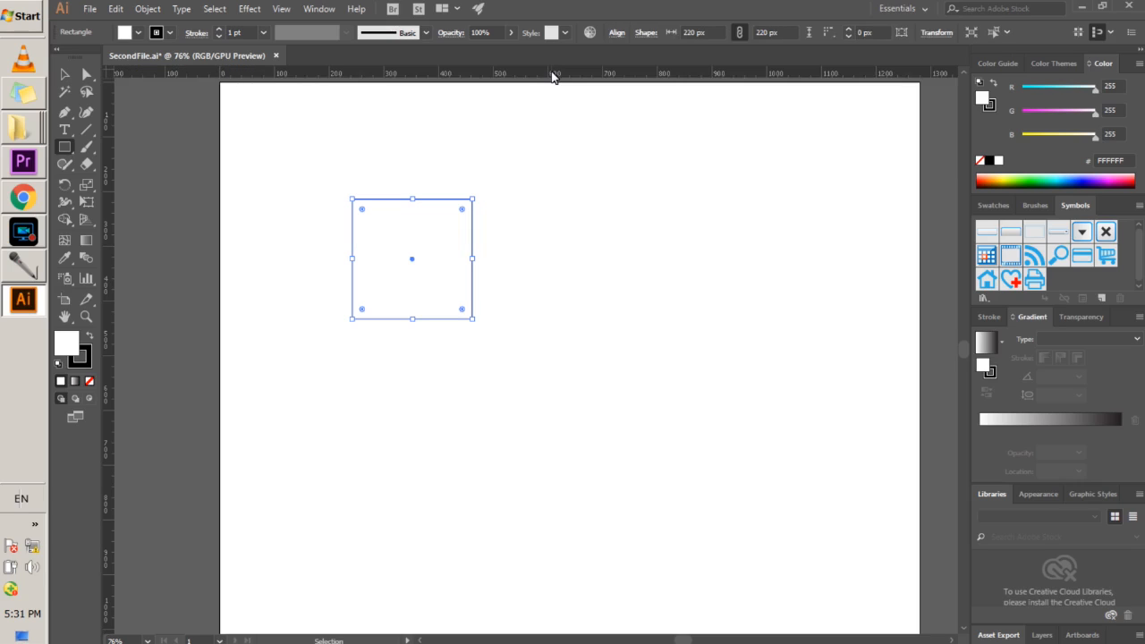
- Resize the rectangle by its side and corner handles with the Selection tool to about 347 x 203 px
{"action": "left_click", "coordinate": [67, 78]}
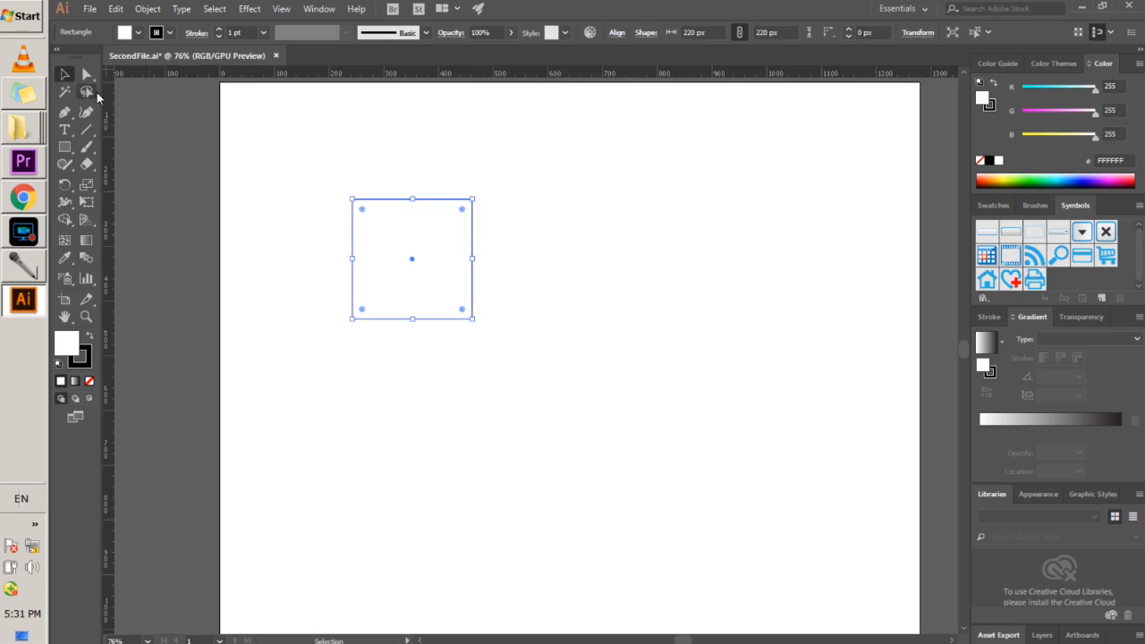
{"action": "left_click", "coordinate": [456, 250]}
{"action": "mouse_move", "coordinate": [476, 199]}
{"action": "left_mouse_down"}
{"action": "mouse_move", "coordinate": [565, 131]}
{"action": "mouse_move", "coordinate": [467, 198]}
{"action": "left_mouse_up"}
{"action": "left_click_drag", "start_coordinate": [352, 200], "coordinate": [329, 192]}
{"action": "mouse_move", "coordinate": [399, 320]}
{"action": "left_mouse_down"}
{"action": "mouse_move", "coordinate": [400, 508]}
{"action": "mouse_move", "coordinate": [397, 339]}
{"action": "left_mouse_up"}
{"action": "left_click_drag", "start_coordinate": [468, 265], "coordinate": [514, 266]}
{"action": "mouse_move", "coordinate": [331, 270]}
{"action": "left_mouse_down"}
{"action": "mouse_move", "coordinate": [256, 284]}
{"action": "mouse_move", "coordinate": [330, 280]}
{"action": "mouse_move", "coordinate": [325, 269]}
{"action": "left_mouse_up"}
{"action": "left_click_drag", "start_coordinate": [423, 345], "coordinate": [426, 308]}
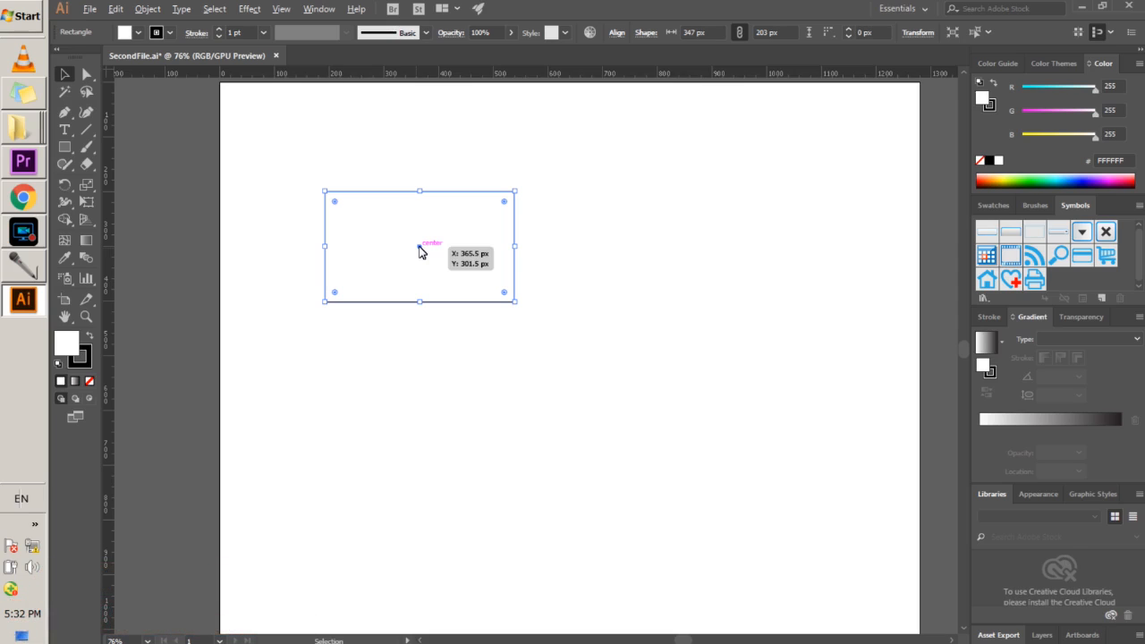
- Examine the rectangle at up to 300% zoom, return to 66.67%, and pan sideways across the artboard
{"action": "scroll", "coordinate": [420, 251], "scroll_direction": "up", "scroll_amount": 3}
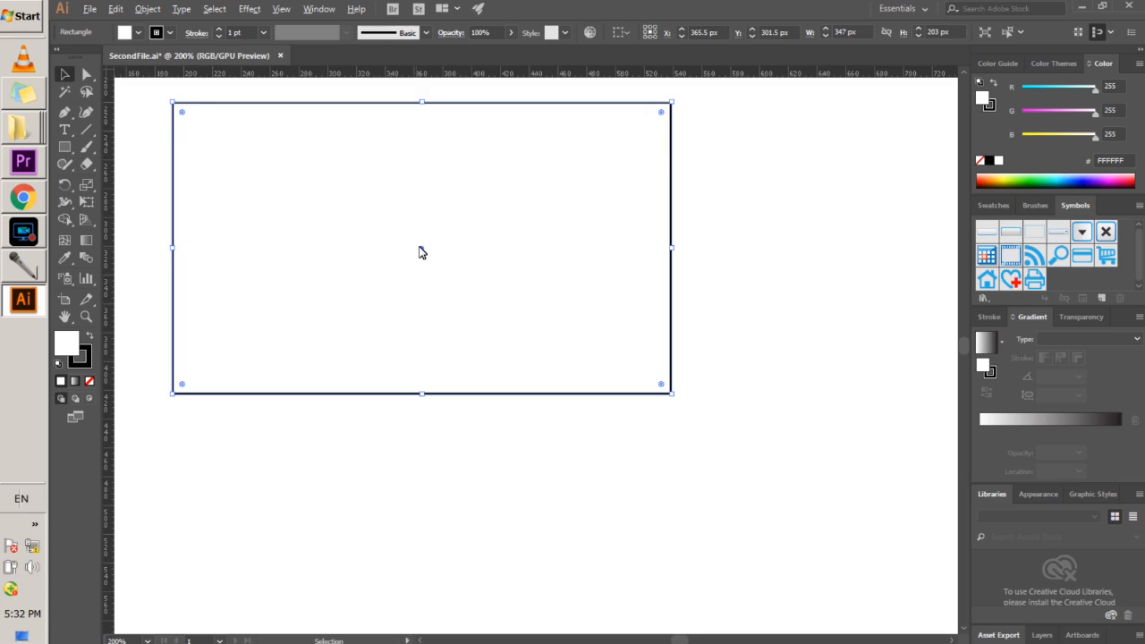
{"action": "scroll", "coordinate": [421, 252], "scroll_direction": "up", "scroll_amount": 1}
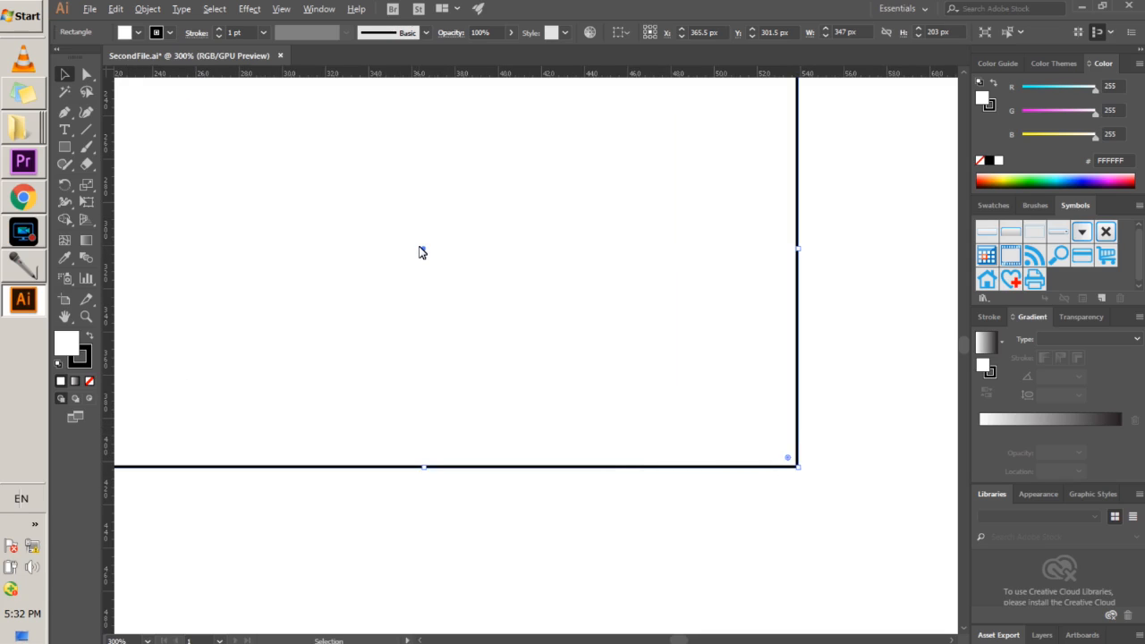
{"action": "scroll", "coordinate": [422, 252], "scroll_direction": "down", "scroll_amount": 4}
{"action": "scroll", "coordinate": [420, 252], "scroll_direction": "down", "scroll_amount": 4}
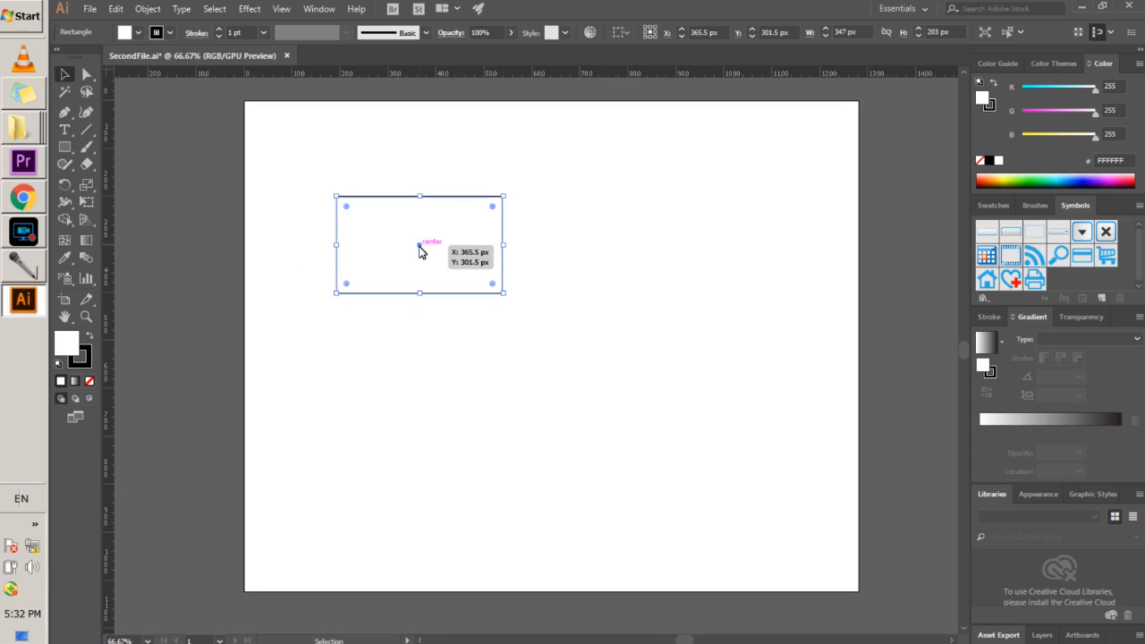
{"action": "key", "text": "a"}
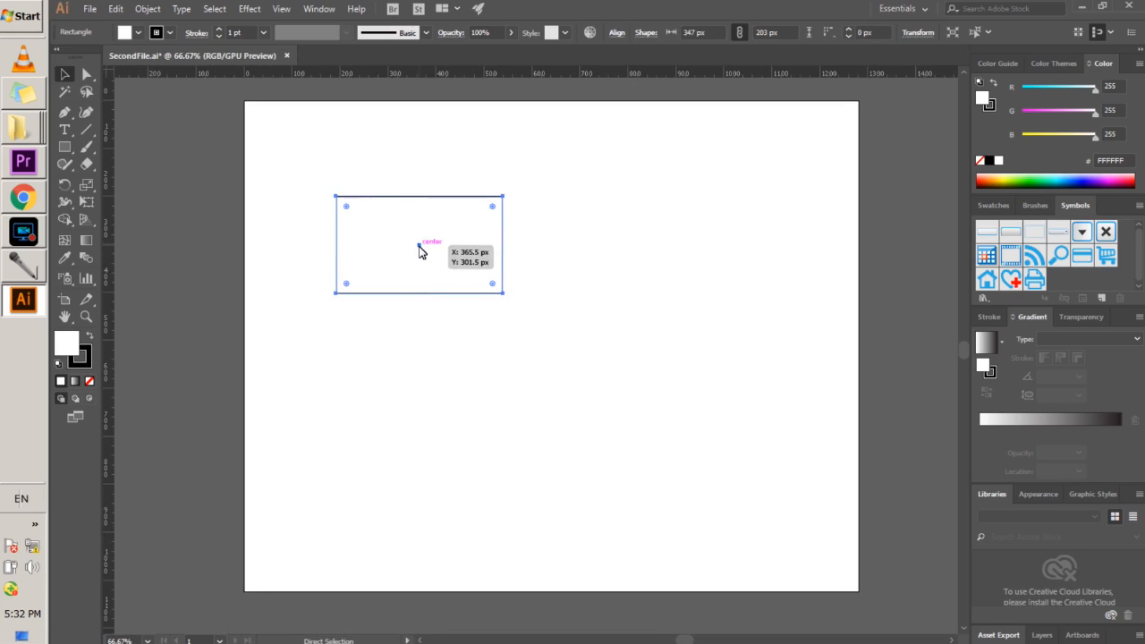
{"action": "scroll", "coordinate": [420, 251], "scroll_direction": "left", "scroll_amount": 2}
{"action": "scroll", "coordinate": [419, 251], "scroll_direction": "right", "scroll_amount": 3}
{"action": "scroll", "coordinate": [419, 252], "scroll_direction": "right", "scroll_amount": 2}
{"action": "scroll", "coordinate": [420, 251], "scroll_direction": "left", "scroll_amount": 6}
{"action": "scroll", "coordinate": [420, 251], "scroll_direction": "left", "scroll_amount": 2}
{"action": "scroll", "coordinate": [421, 250], "scroll_direction": "right", "scroll_amount": 5}
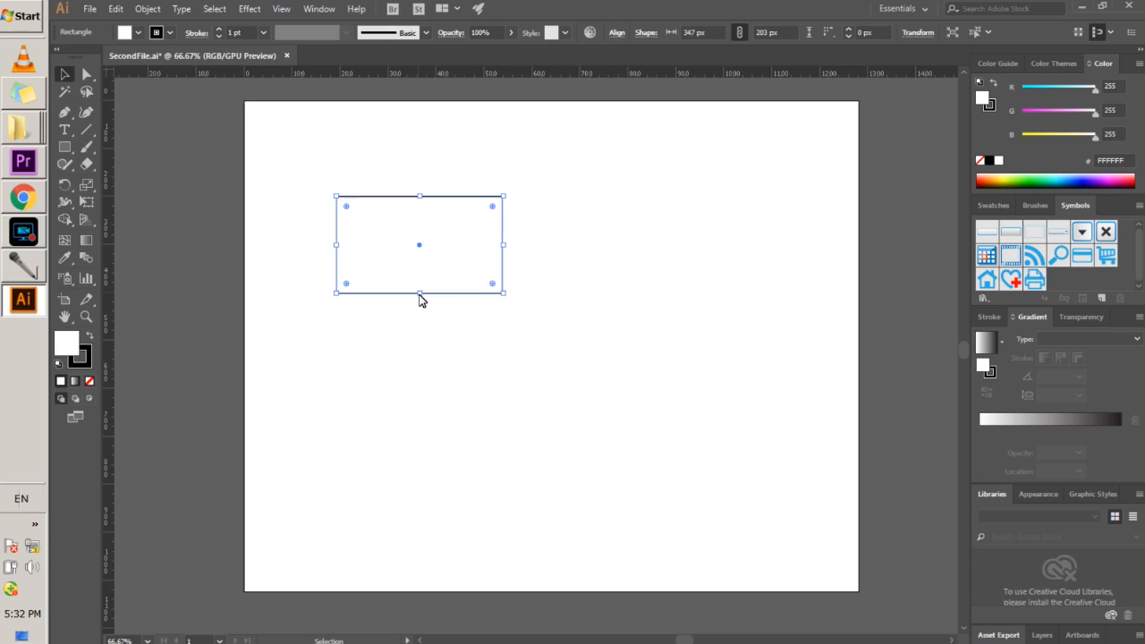
- Resize the rectangle symmetrically about its center to about 375 x 283 px
{"action": "mouse_move", "coordinate": [420, 294]}
{"action": "left_mouse_down"}
{"action": "mouse_move", "coordinate": [414, 399]}
{"action": "mouse_move", "coordinate": [419, 307]}
{"action": "left_mouse_up"}
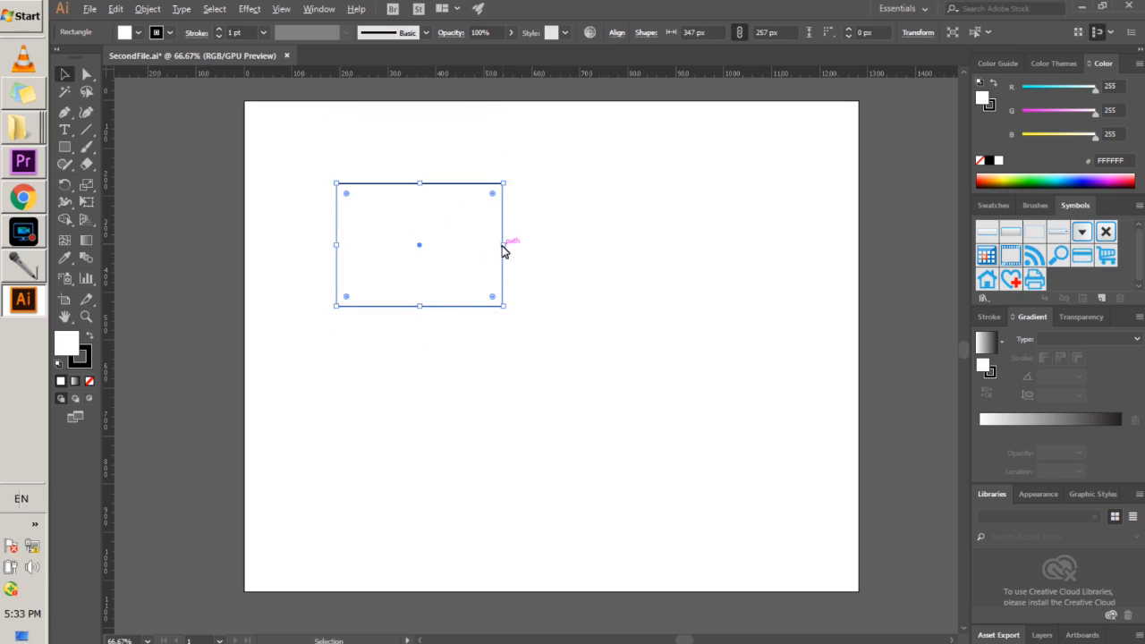
{"action": "mouse_move", "coordinate": [503, 246]}
{"action": "left_mouse_down"}
{"action": "mouse_move", "coordinate": [573, 253]}
{"action": "mouse_move", "coordinate": [513, 254]}
{"action": "left_mouse_up"}
{"action": "left_click_drag", "start_coordinate": [558, 253], "coordinate": [504, 247]}
{"action": "mouse_move", "coordinate": [506, 186]}
{"action": "left_mouse_down"}
{"action": "mouse_move", "coordinate": [565, 130]}
{"action": "mouse_move", "coordinate": [511, 182]}
{"action": "left_mouse_up"}
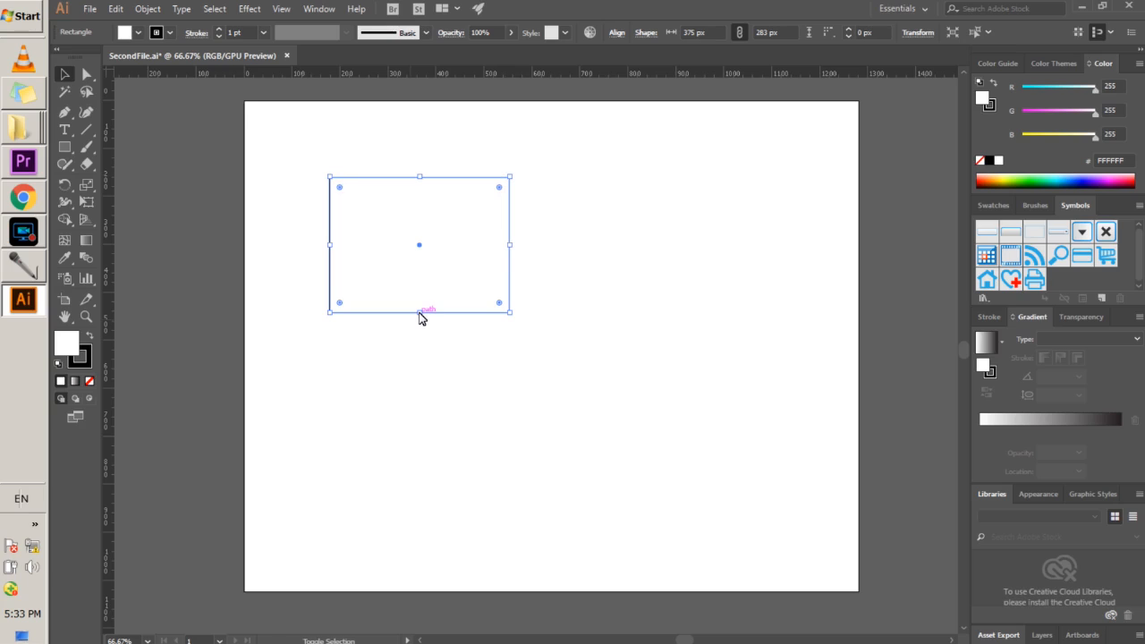
- Try larger sizes for the rectangle, undo the last one, and scale it proportionally from its top edge to about 264 x 199 px
{"action": "left_click_drag", "start_coordinate": [420, 312], "coordinate": [426, 422]}
{"action": "left_click_drag", "start_coordinate": [579, 417], "coordinate": [534, 385]}
{"action": "key", "text": "ctrl+z"}
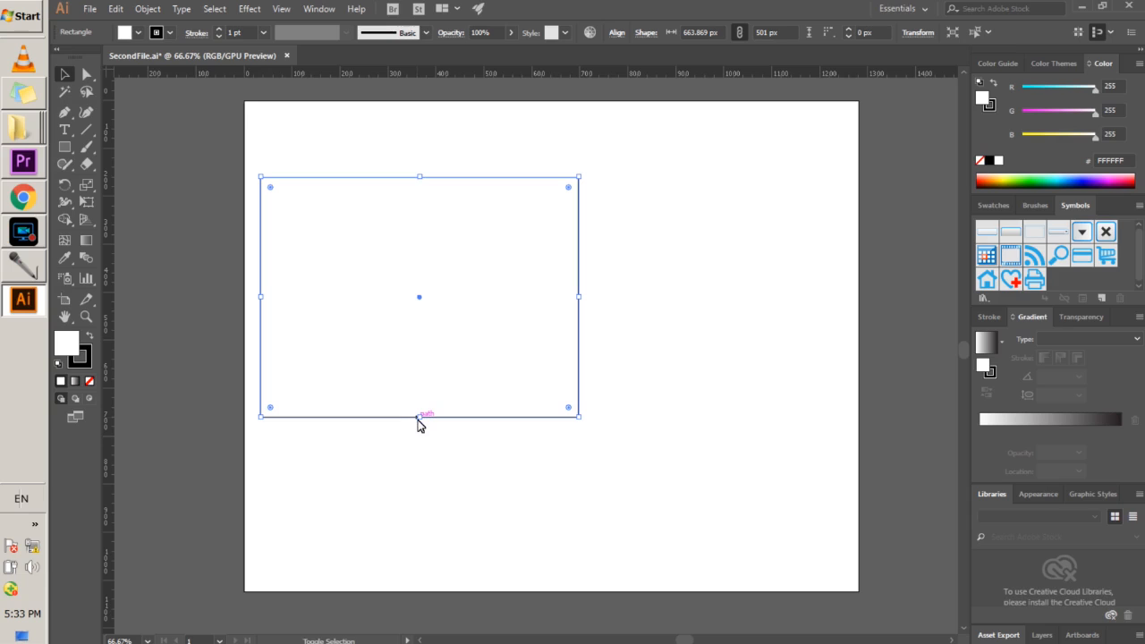
{"action": "left_click_drag", "start_coordinate": [418, 417], "coordinate": [447, 273]}
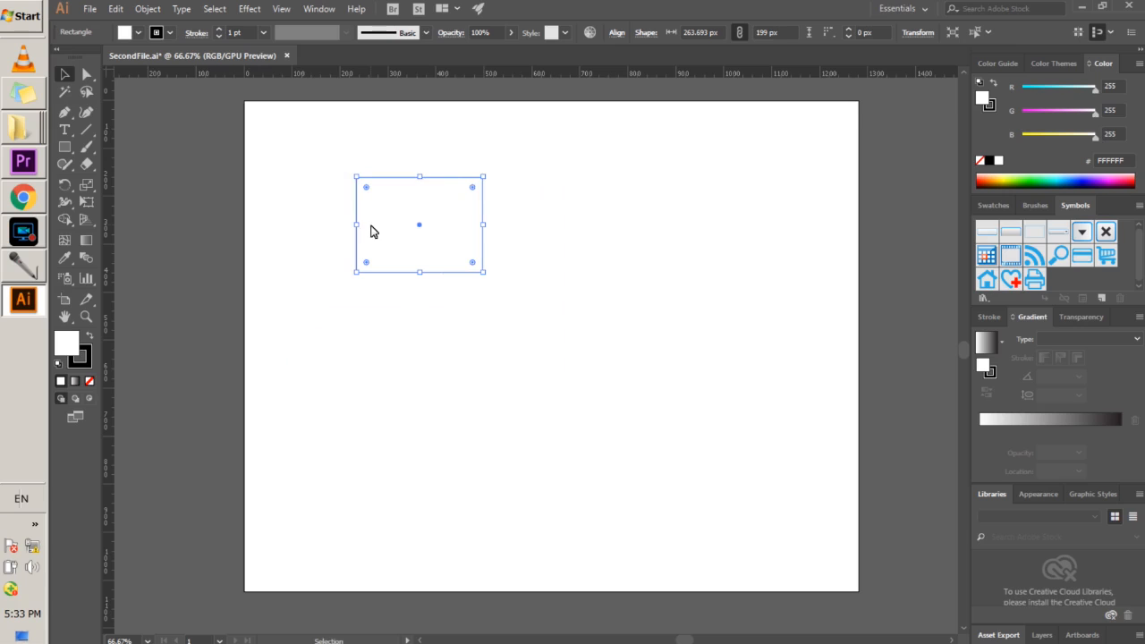
- Deselect and reselect the rectangle, try rotating it counterclockwise freehand, and undo the rotation
{"action": "left_click", "coordinate": [276, 238]}
{"action": "left_click", "coordinate": [414, 230]}
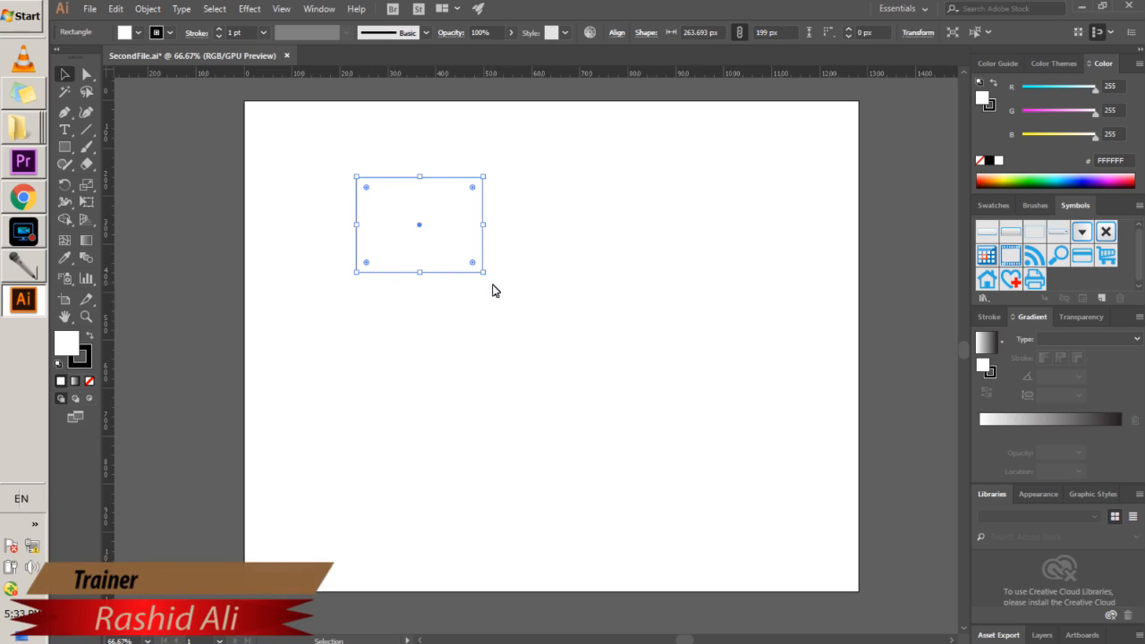
{"action": "left_click_drag", "start_coordinate": [491, 282], "coordinate": [465, 250]}
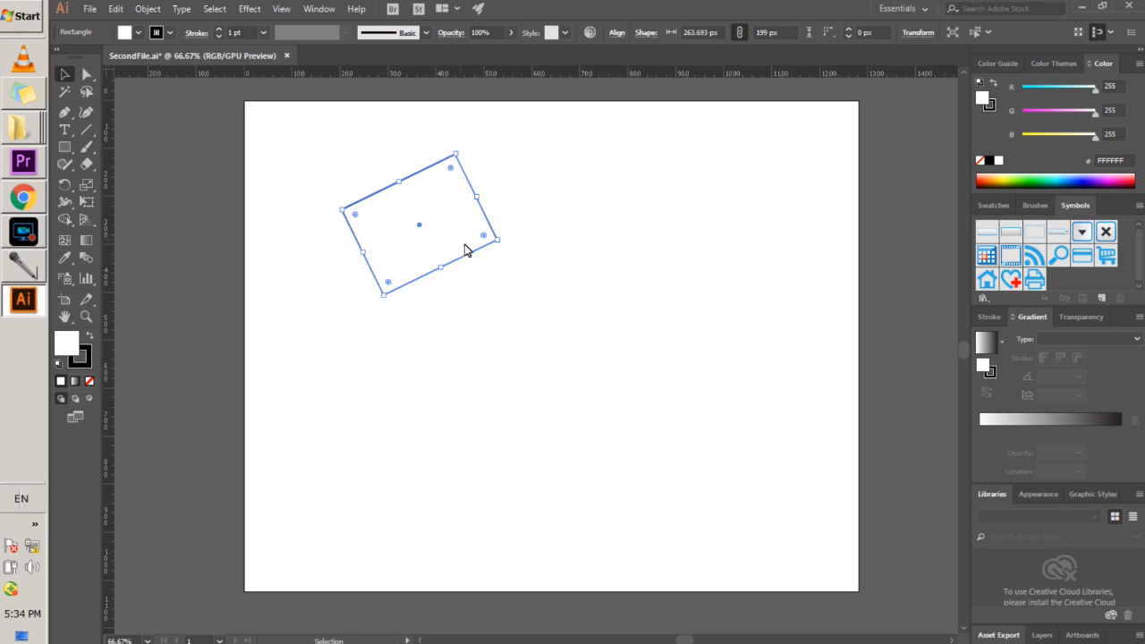
{"action": "left_click", "coordinate": [116, 8]}
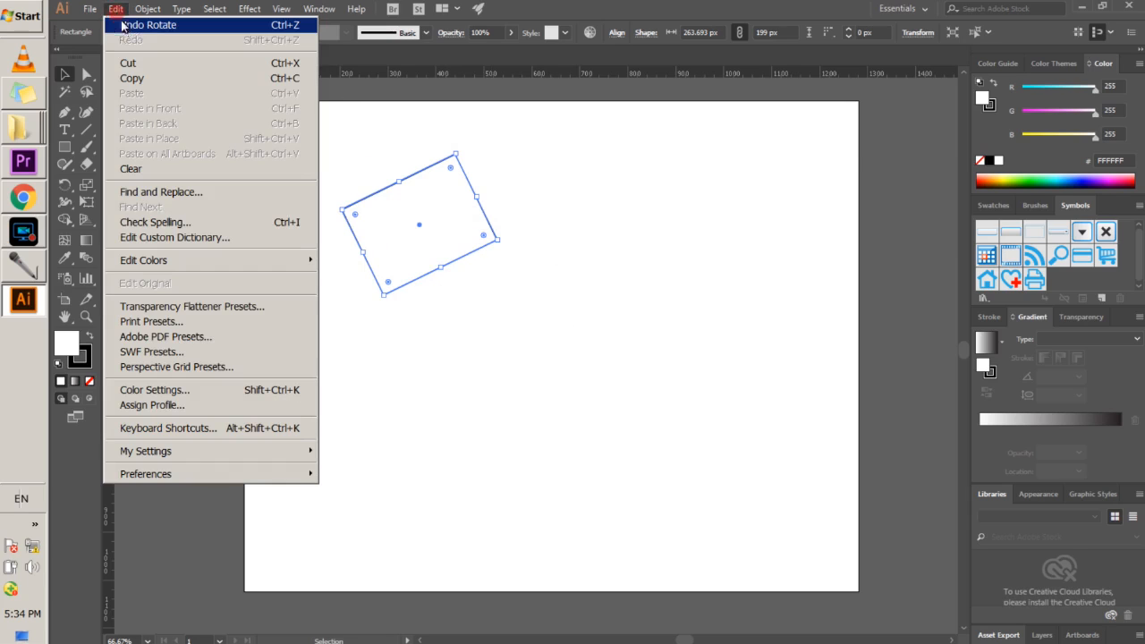
{"action": "left_click", "coordinate": [283, 26]}
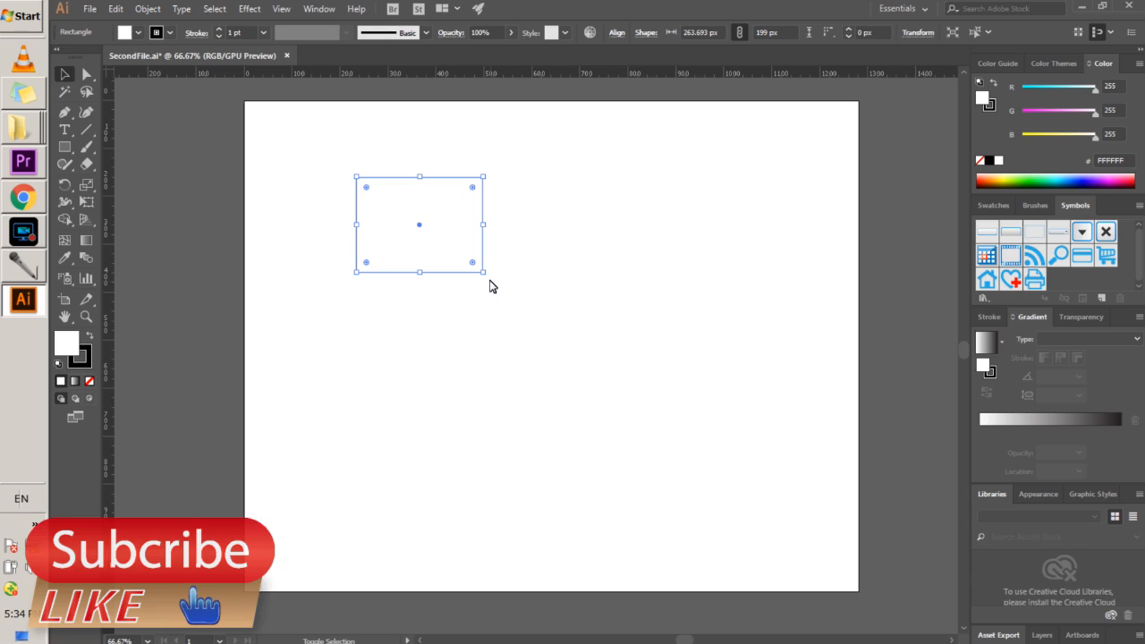
- Try rotating the rectangle twice, including a 45° clockwise turn, and undo each rotation
{"action": "left_click_drag", "start_coordinate": [490, 286], "coordinate": [507, 330]}
{"action": "key", "text": "ctrl+z"}
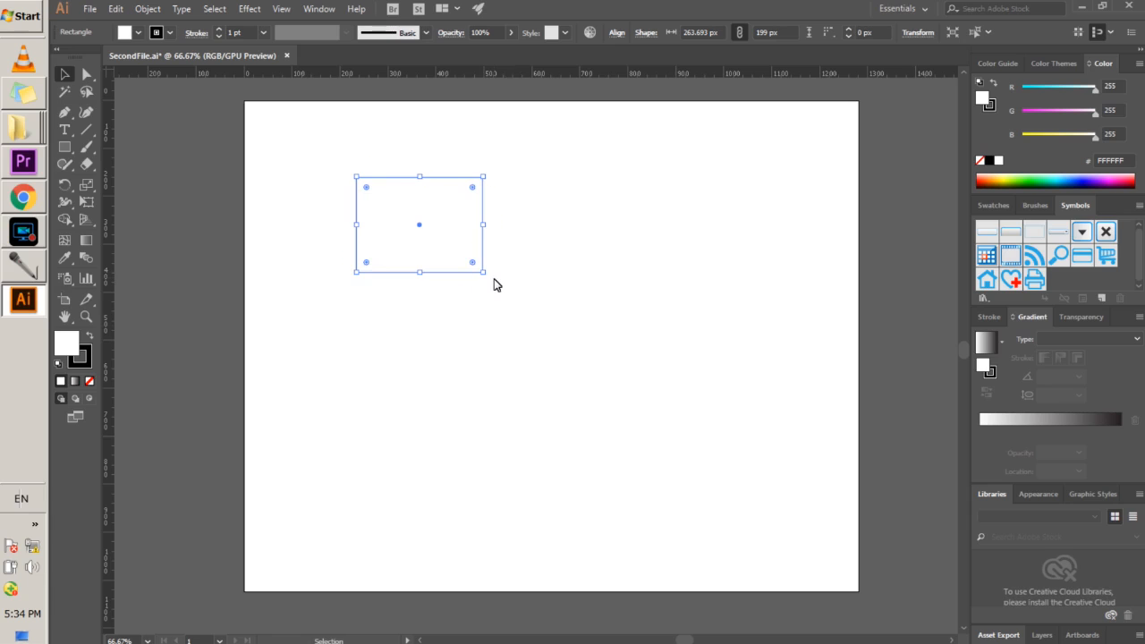
{"action": "left_click_drag", "start_coordinate": [488, 289], "coordinate": [438, 343]}
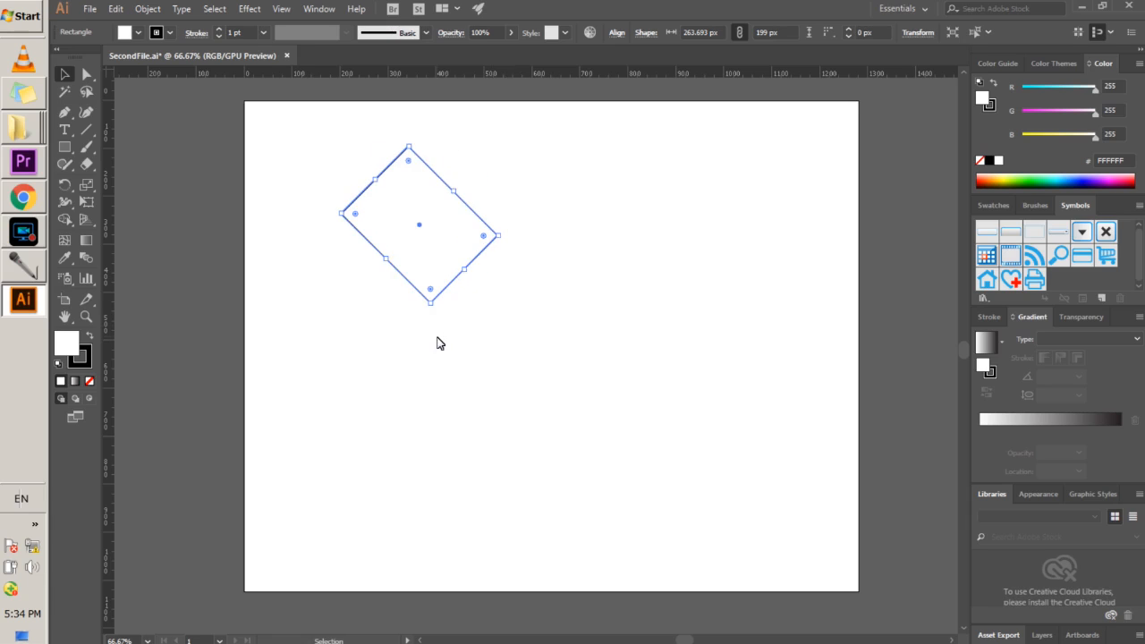
{"action": "key", "text": "ctrl+z"}
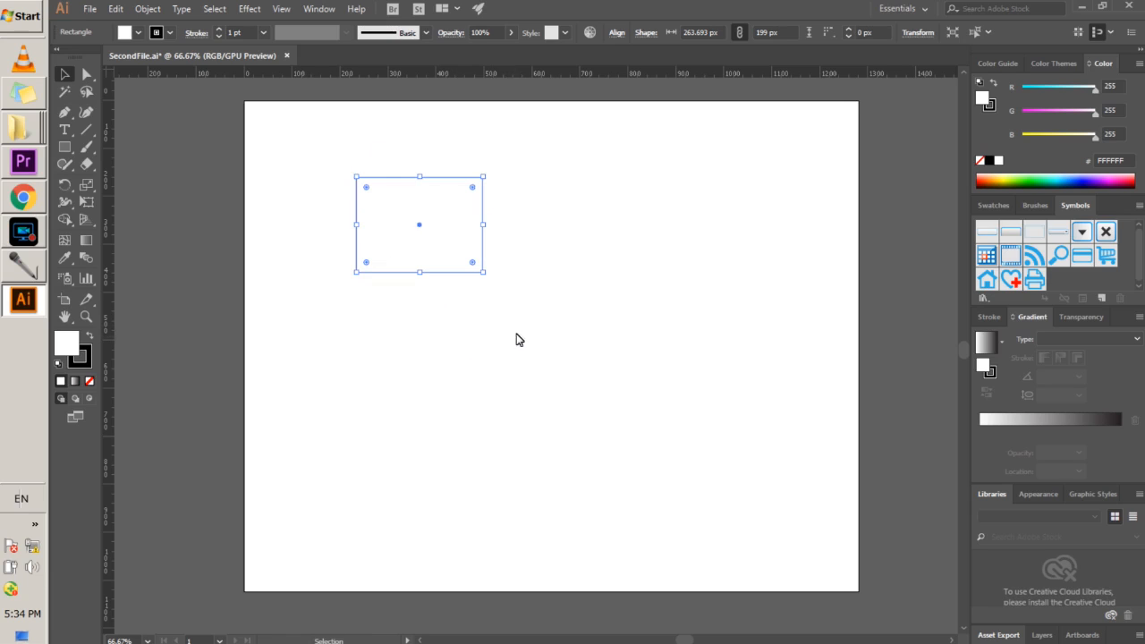
- Try rotating the rectangle freehand from its lower-right corner, undo the rotation, and deselect the rectangle
{"action": "left_click_drag", "start_coordinate": [490, 285], "coordinate": [351, 165]}
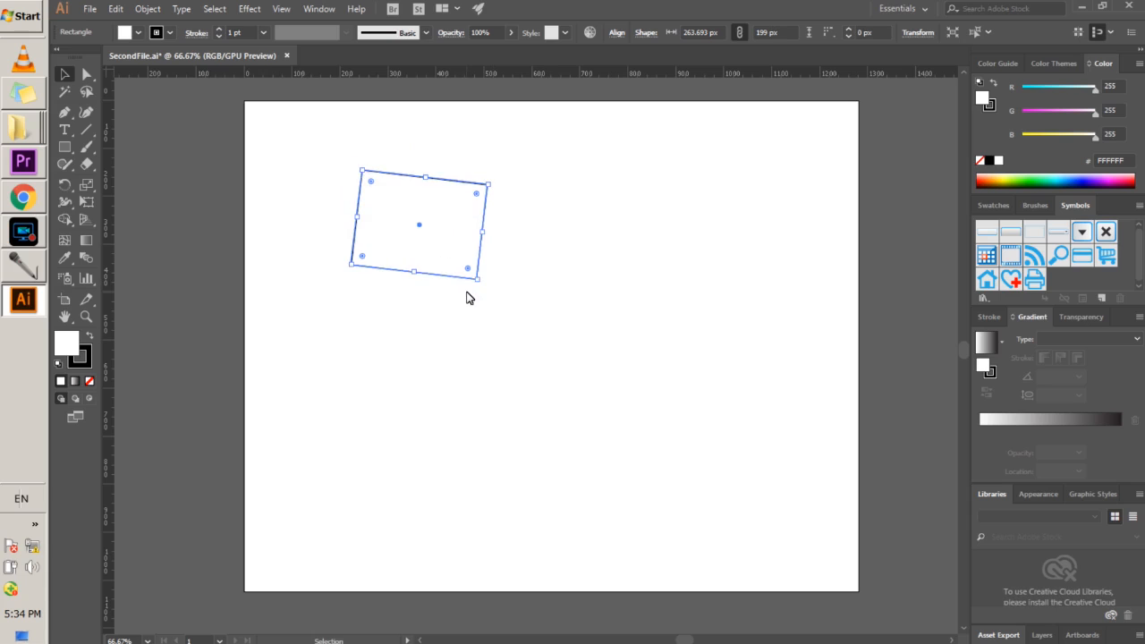
{"action": "key", "text": "ctrl+z"}
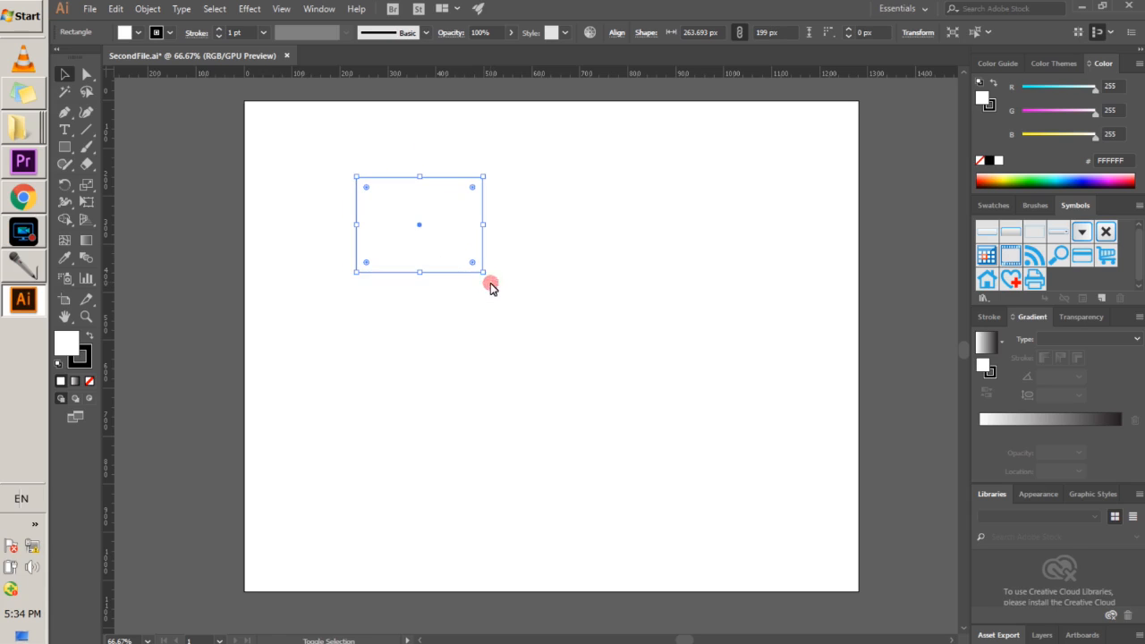
{"action": "mouse_move", "coordinate": [489, 281]}
{"action": "left_mouse_down"}
{"action": "mouse_move", "coordinate": [438, 317]}
{"action": "mouse_move", "coordinate": [455, 317]}
{"action": "mouse_move", "coordinate": [501, 266]}
{"action": "left_mouse_up"}
{"action": "left_click", "coordinate": [274, 204]}
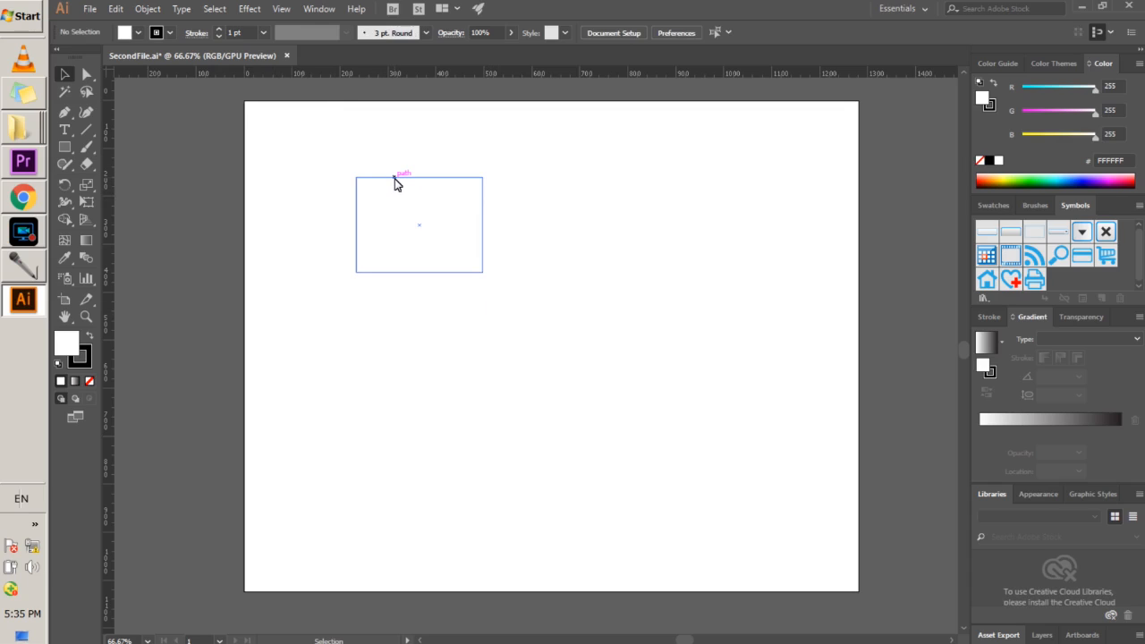
- Move the rectangle to the artboard's upper right and place three copies at middle left, lower right and lower left
{"action": "left_click", "coordinate": [396, 182]}
{"action": "left_click_drag", "start_coordinate": [396, 182], "coordinate": [694, 153]}
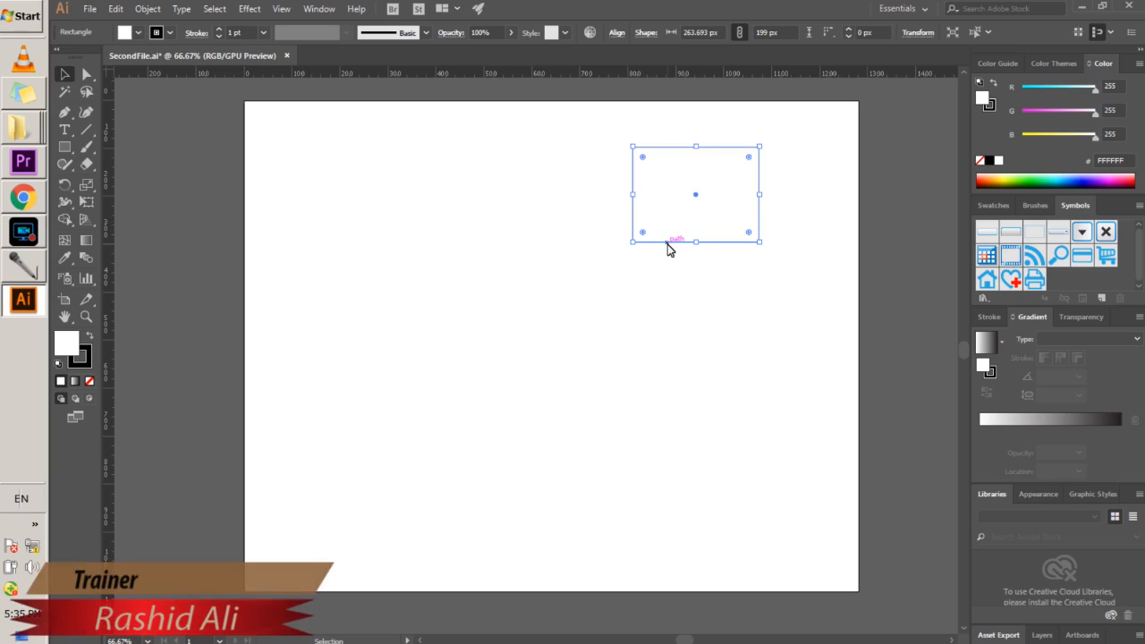
{"action": "left_click_drag", "start_coordinate": [669, 249], "coordinate": [392, 585]}
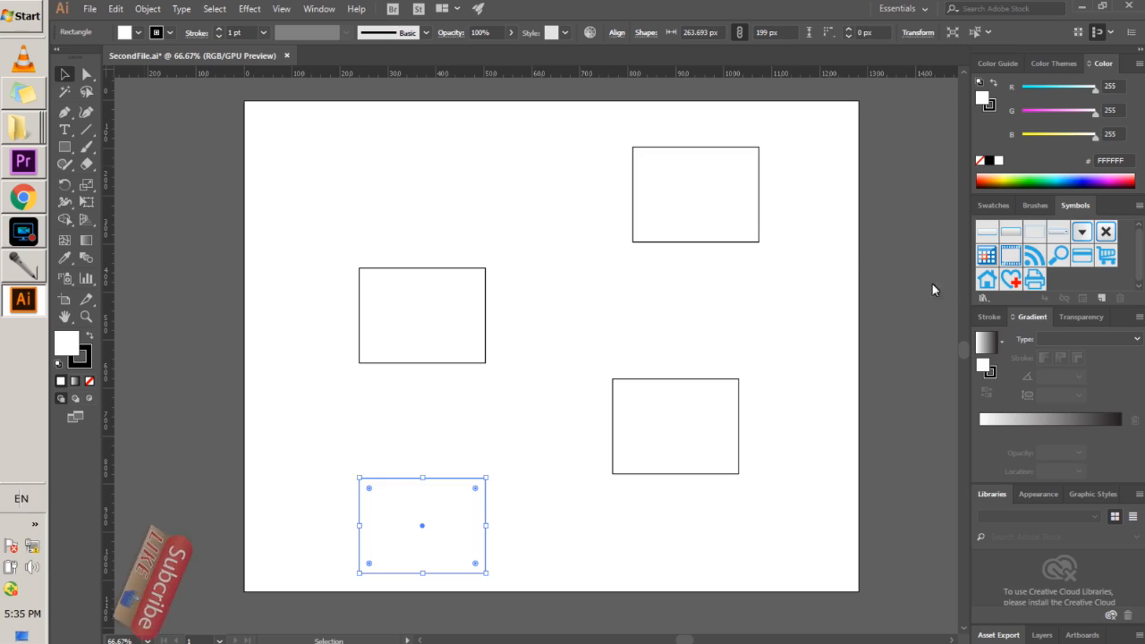
{"action": "left_click", "coordinate": [700, 232]}
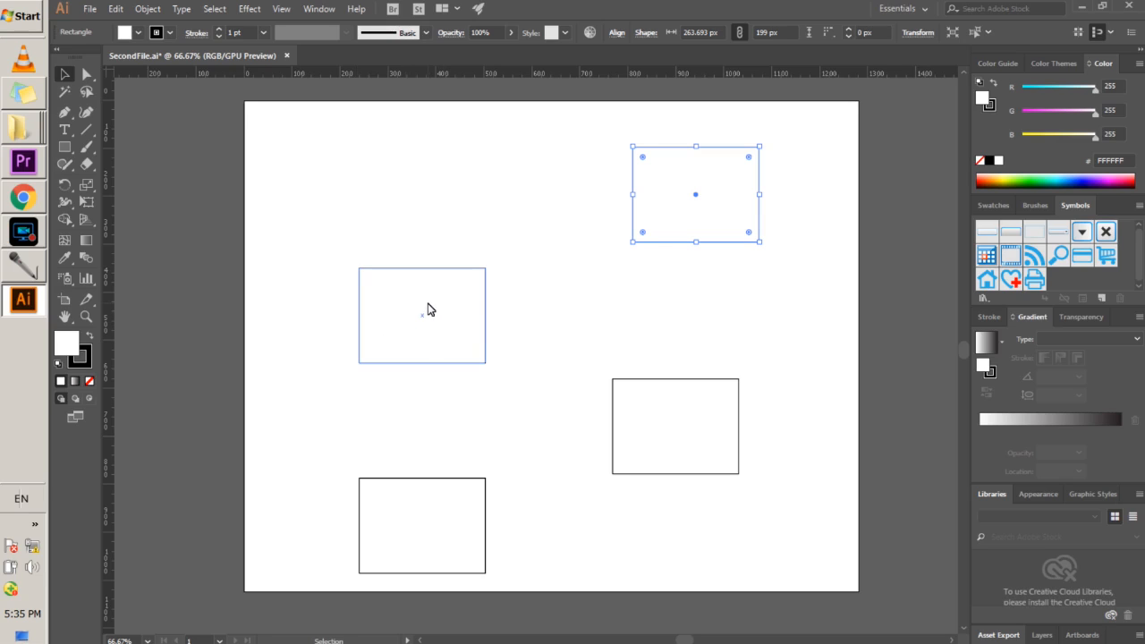
{"action": "left_click", "coordinate": [694, 282]}
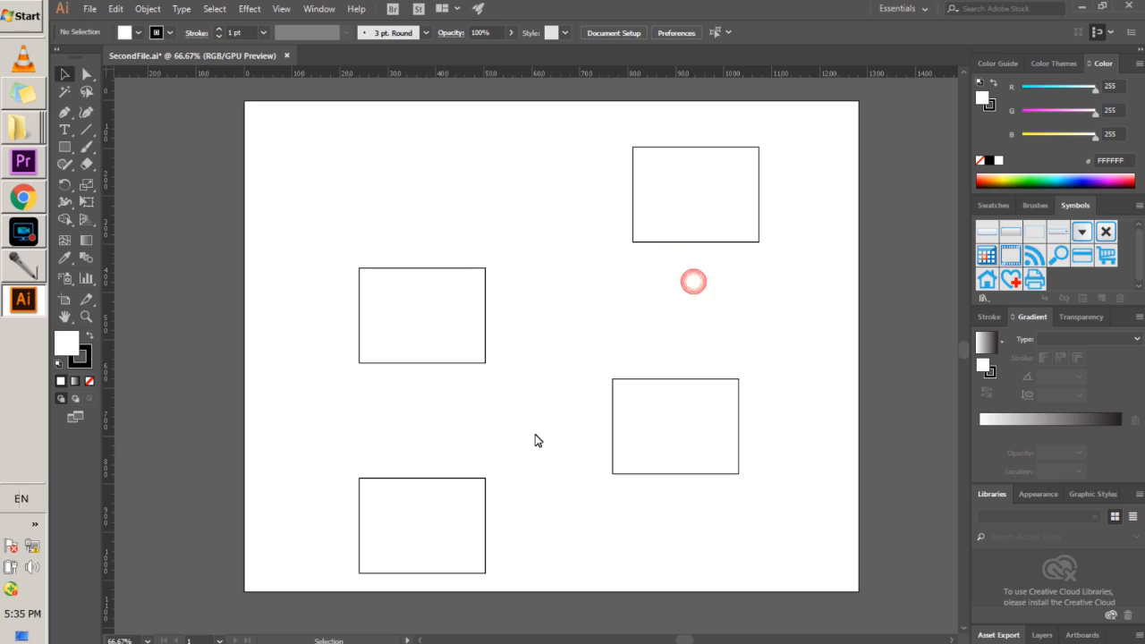
- Open the fill Color Picker for the middle-left rectangle and try colors in the red, brightness, blue and green color fields
{"action": "left_click", "coordinate": [431, 268]}
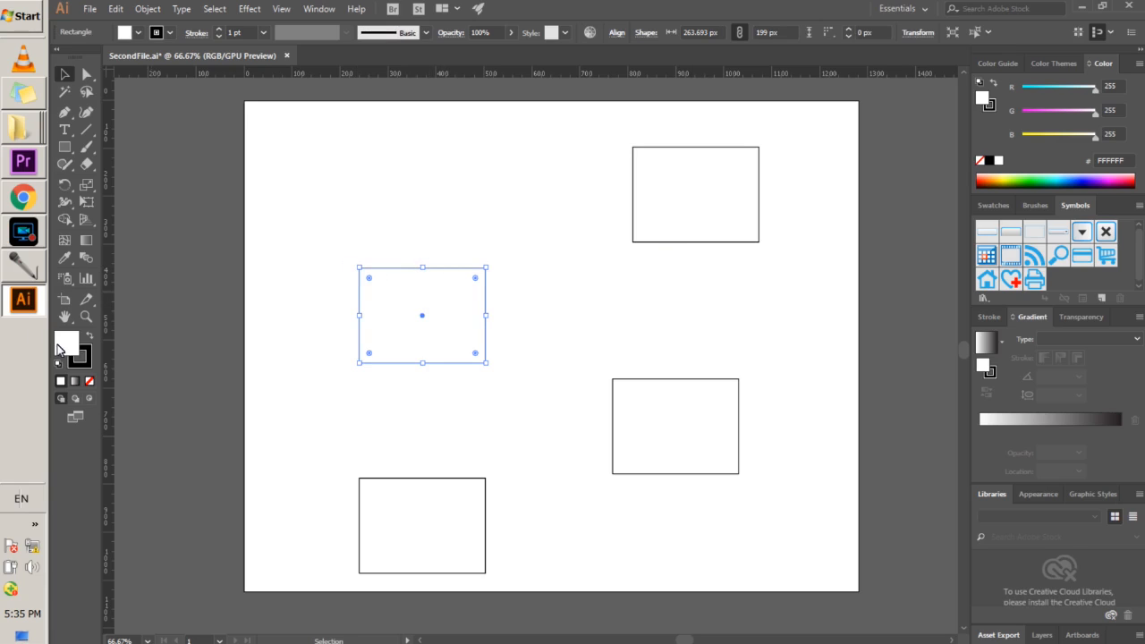
{"action": "double_click", "coordinate": [61, 347]}
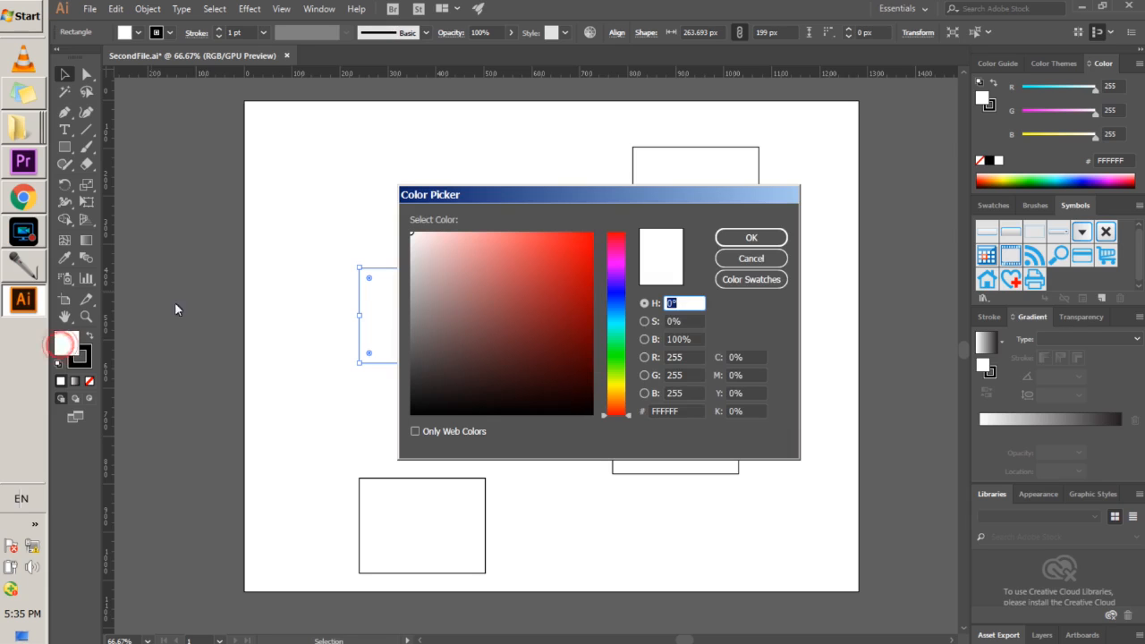
{"action": "left_click_drag", "start_coordinate": [440, 210], "coordinate": [499, 115]}
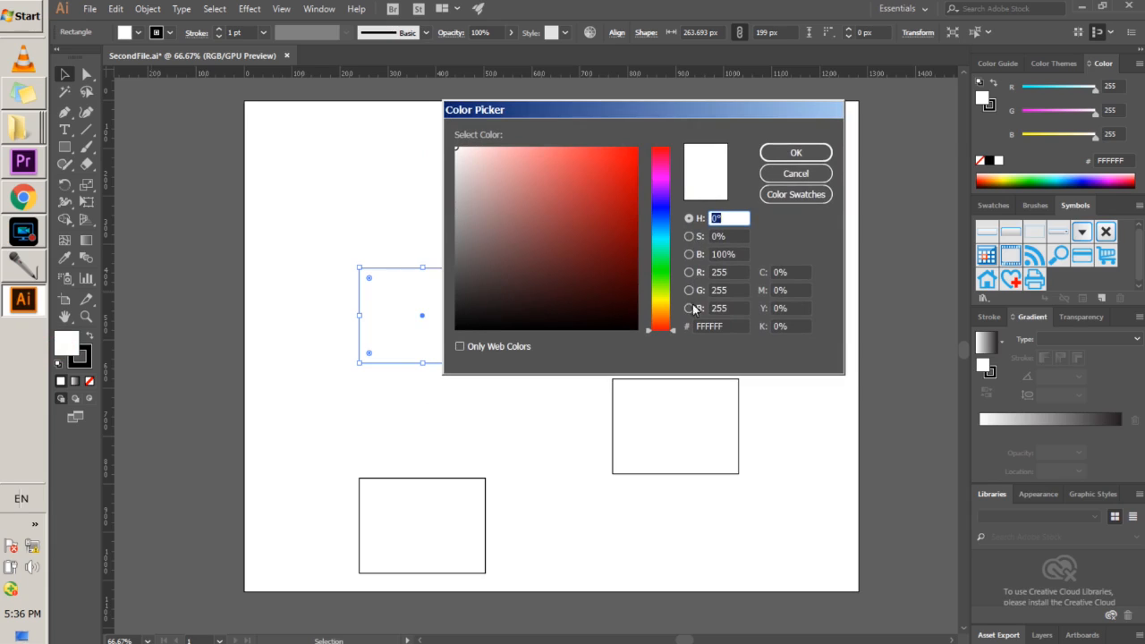
{"action": "left_click", "coordinate": [689, 272]}
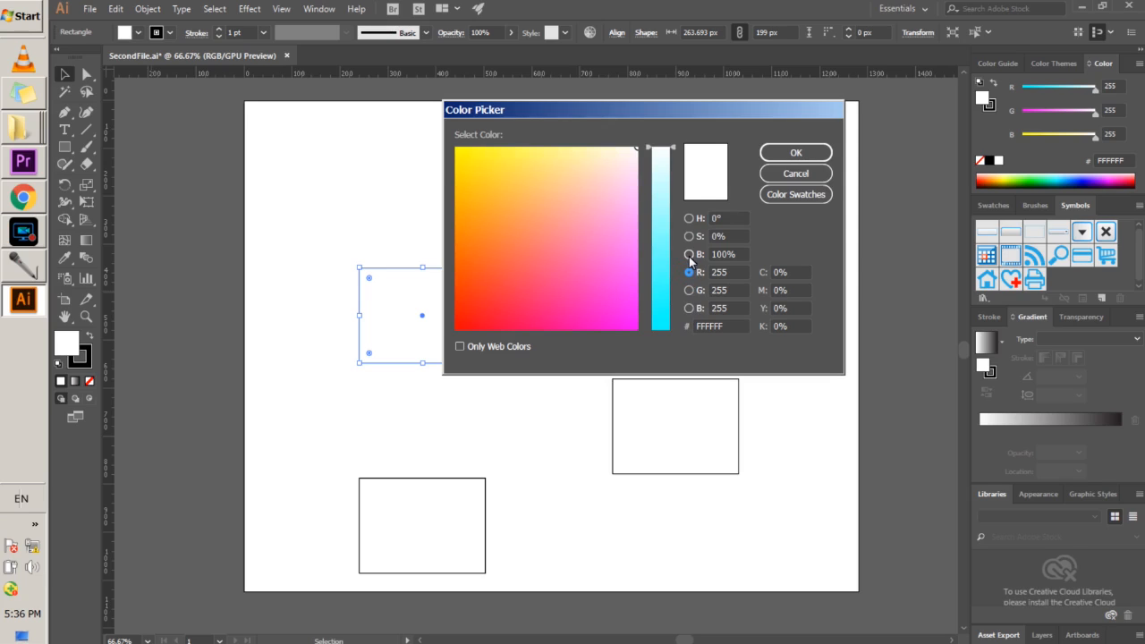
{"action": "left_click", "coordinate": [463, 315]}
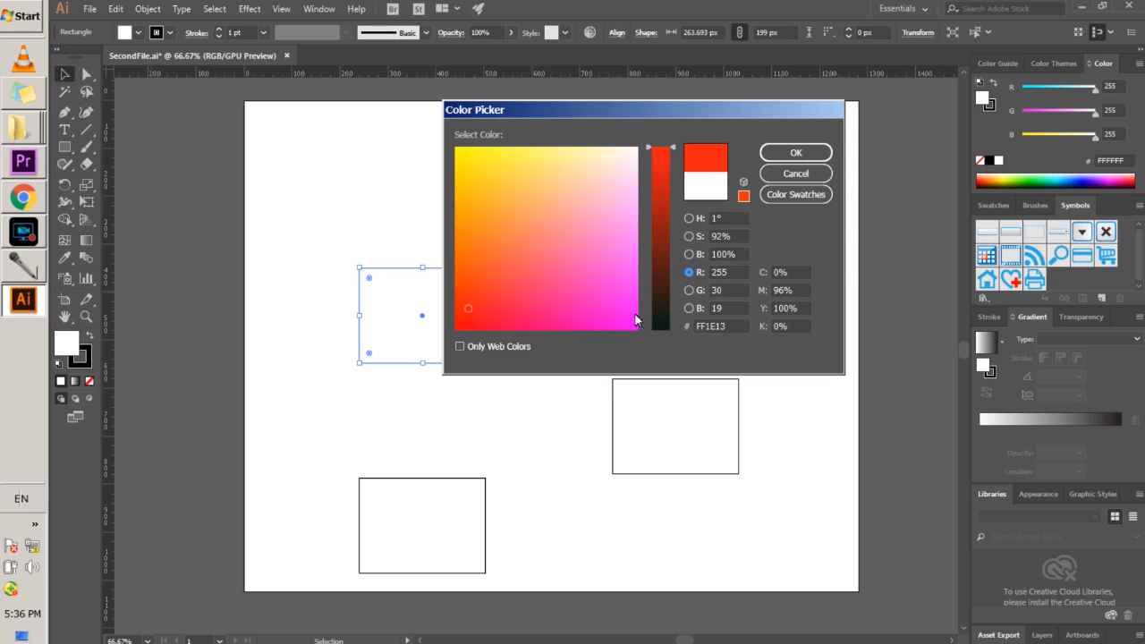
{"action": "left_click", "coordinate": [690, 255]}
{"action": "left_click_drag", "start_coordinate": [674, 150], "coordinate": [668, 128]}
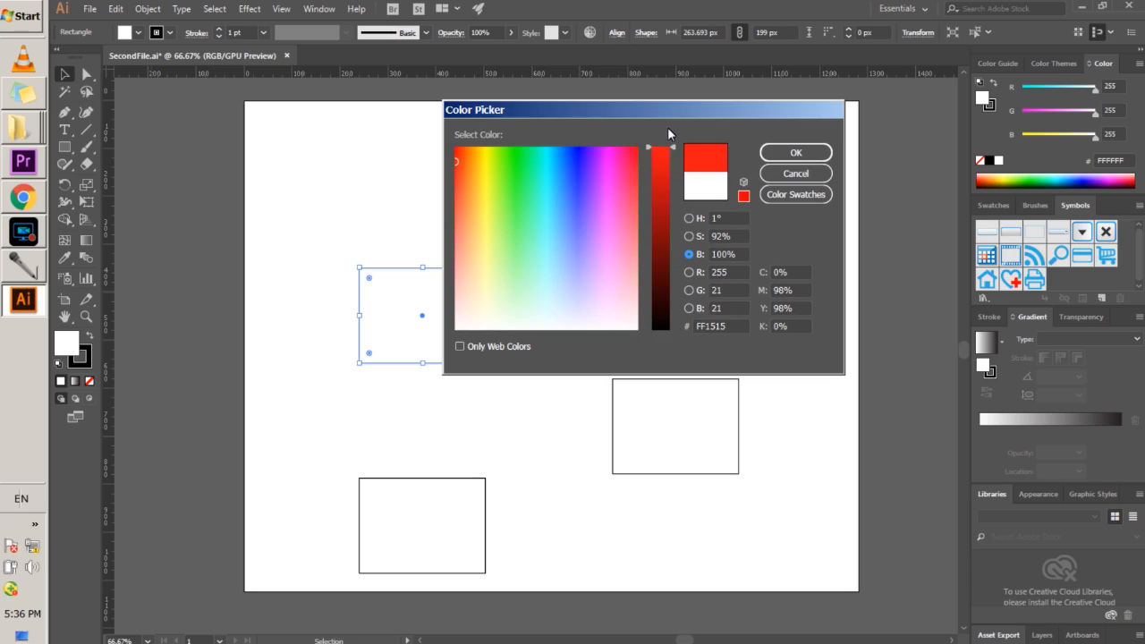
{"action": "left_click", "coordinate": [689, 272]}
{"action": "left_click", "coordinate": [690, 308]}
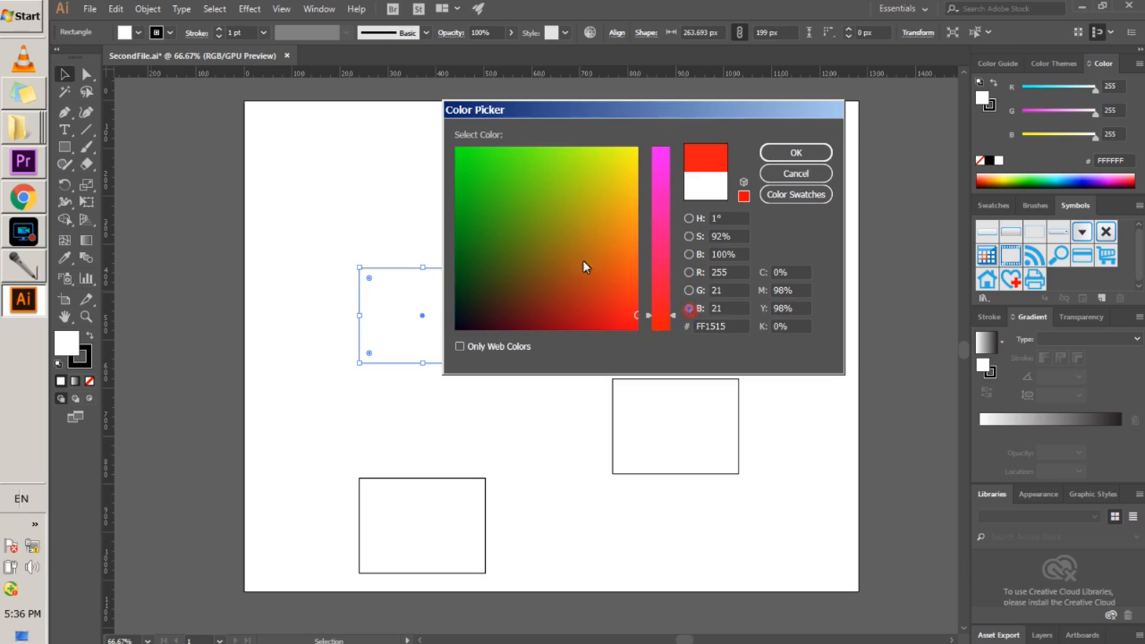
{"action": "left_click", "coordinate": [690, 290]}
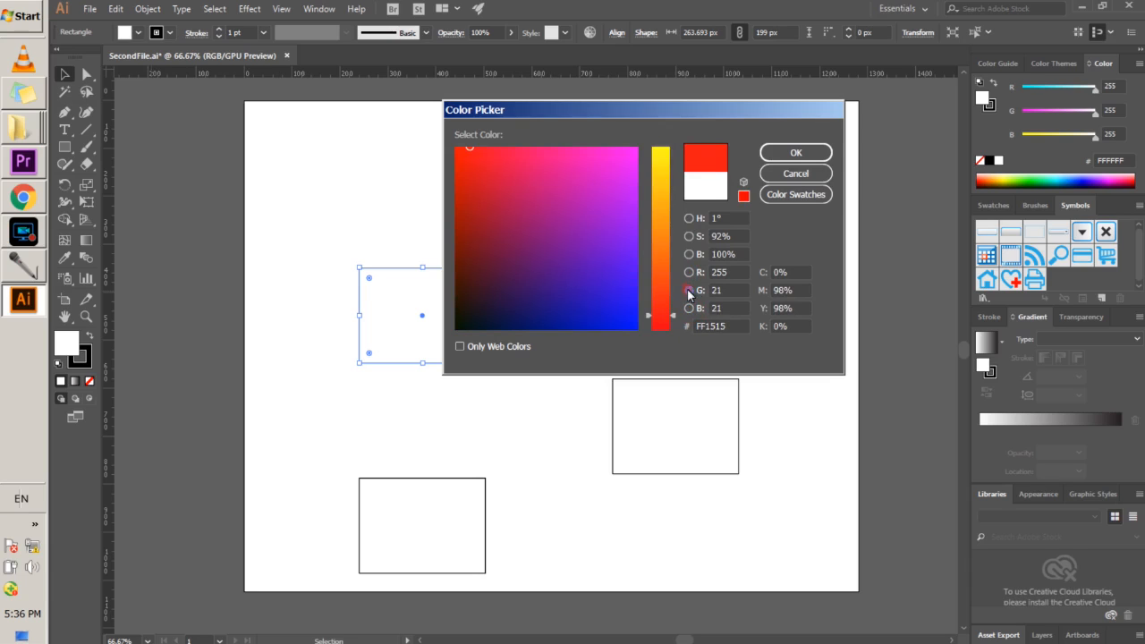
{"action": "left_click", "coordinate": [603, 267]}
- Choose the light violet 8C7AF4 in the hue-based color field and copy its hex code
{"action": "left_click", "coordinate": [689, 219]}
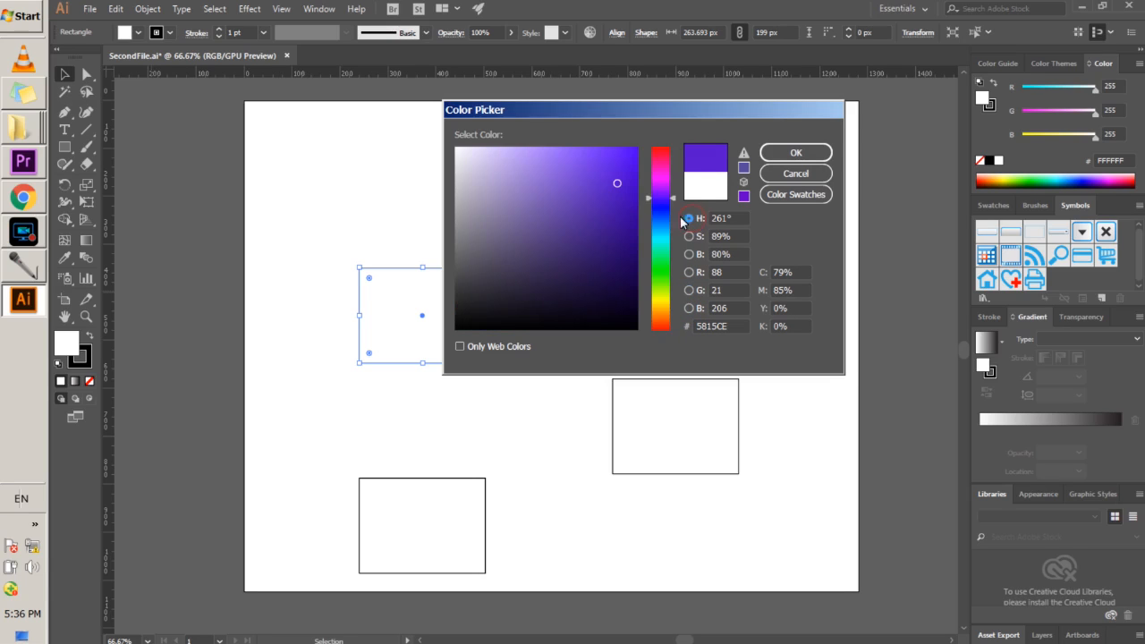
{"action": "mouse_move", "coordinate": [672, 198]}
{"action": "left_mouse_down"}
{"action": "mouse_move", "coordinate": [673, 234]}
{"action": "mouse_move", "coordinate": [672, 203]}
{"action": "left_mouse_up"}
{"action": "left_click", "coordinate": [612, 186]}
{"action": "left_click_drag", "start_coordinate": [598, 178], "coordinate": [549, 154]}
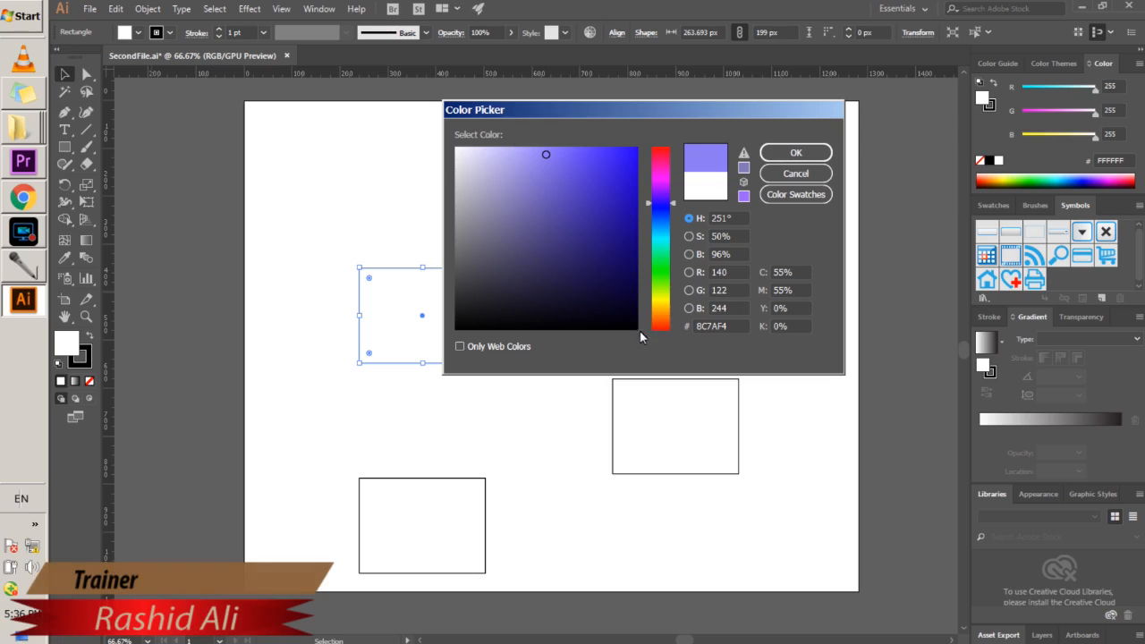
{"action": "left_click", "coordinate": [734, 328]}
{"action": "key", "text": "ctrl+c"}
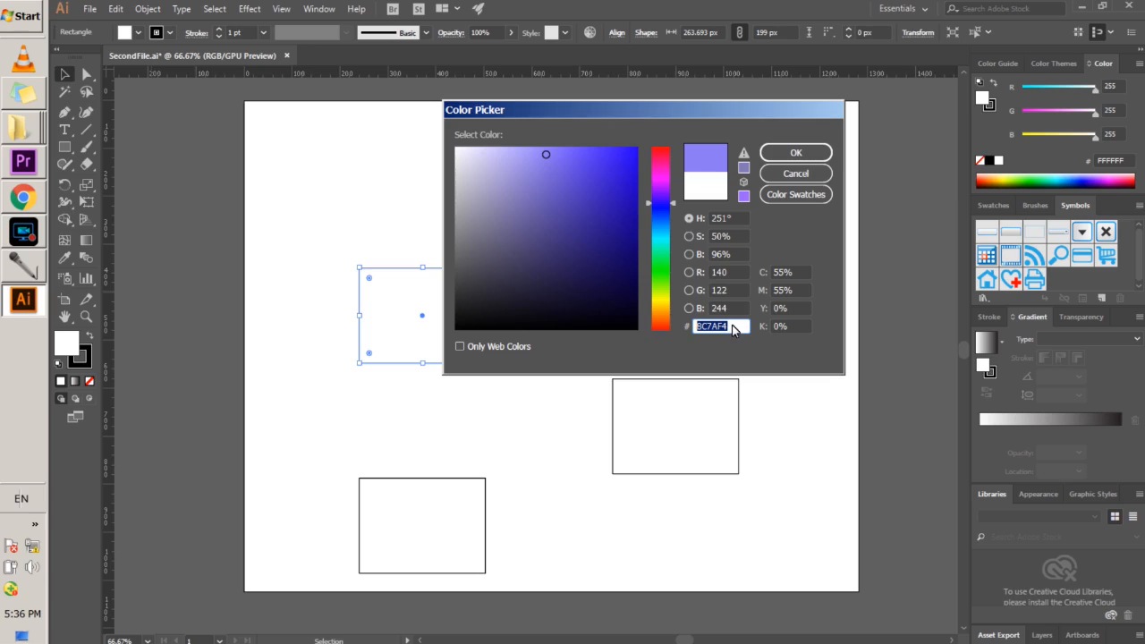
- Open Notepad, paste the hex code 8C7AF4 there, and cancel Illustrator's Color Picker without applying the color
{"action": "key", "text": "super+r"}
{"action": "type", "text": "notepad"}
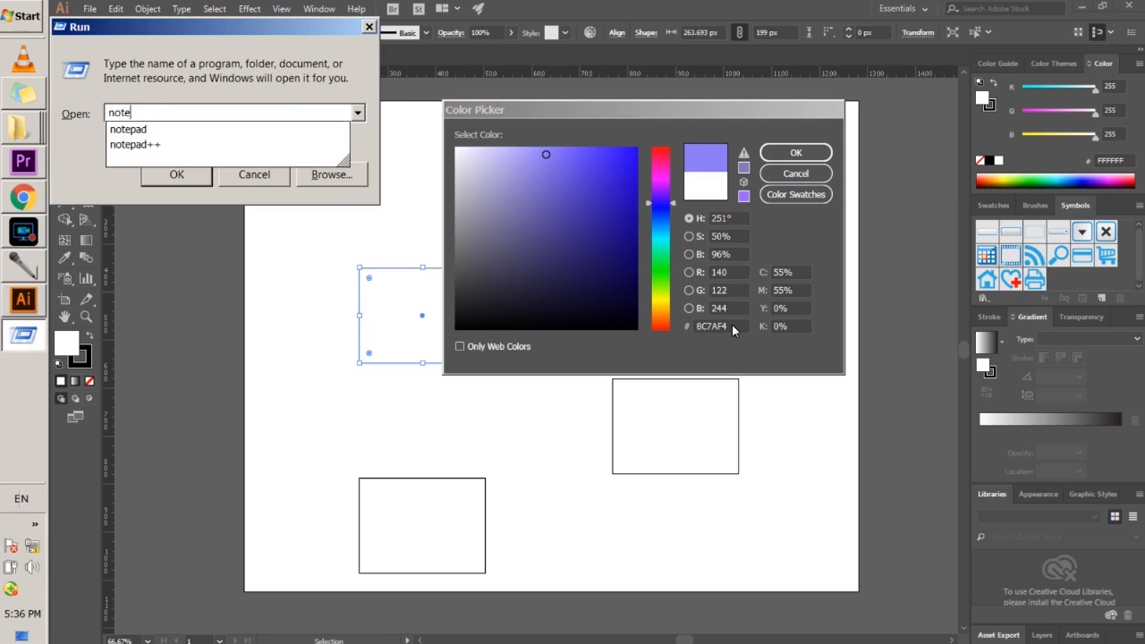
{"action": "key", "text": "Return"}
{"action": "key", "text": "ctrl+v"}
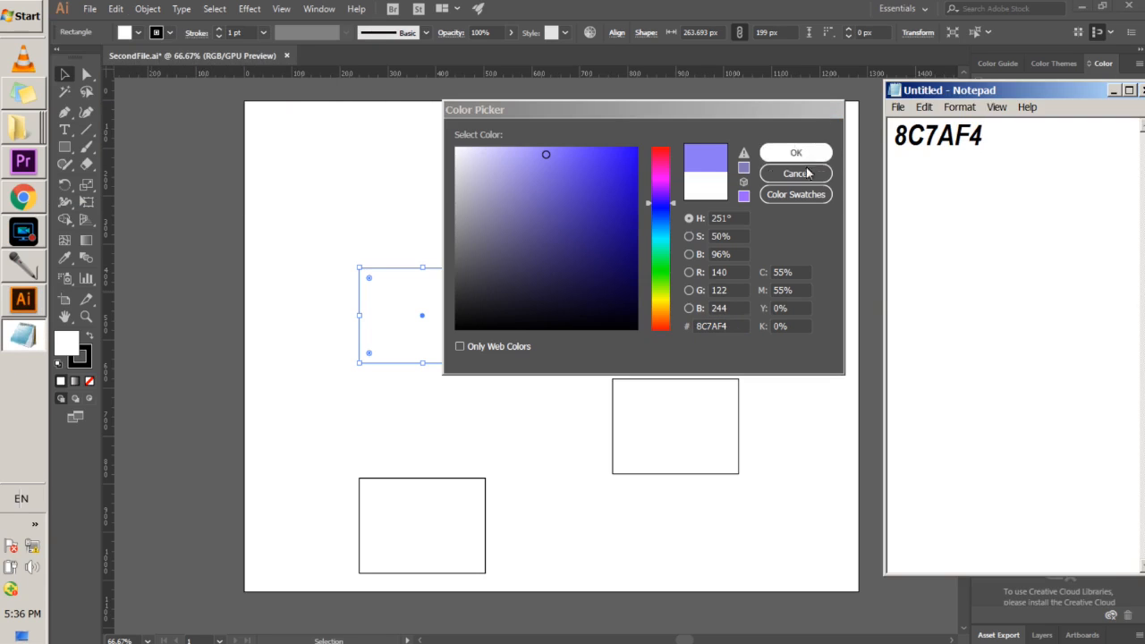
{"action": "left_click", "coordinate": [781, 216]}
{"action": "left_click", "coordinate": [795, 174]}
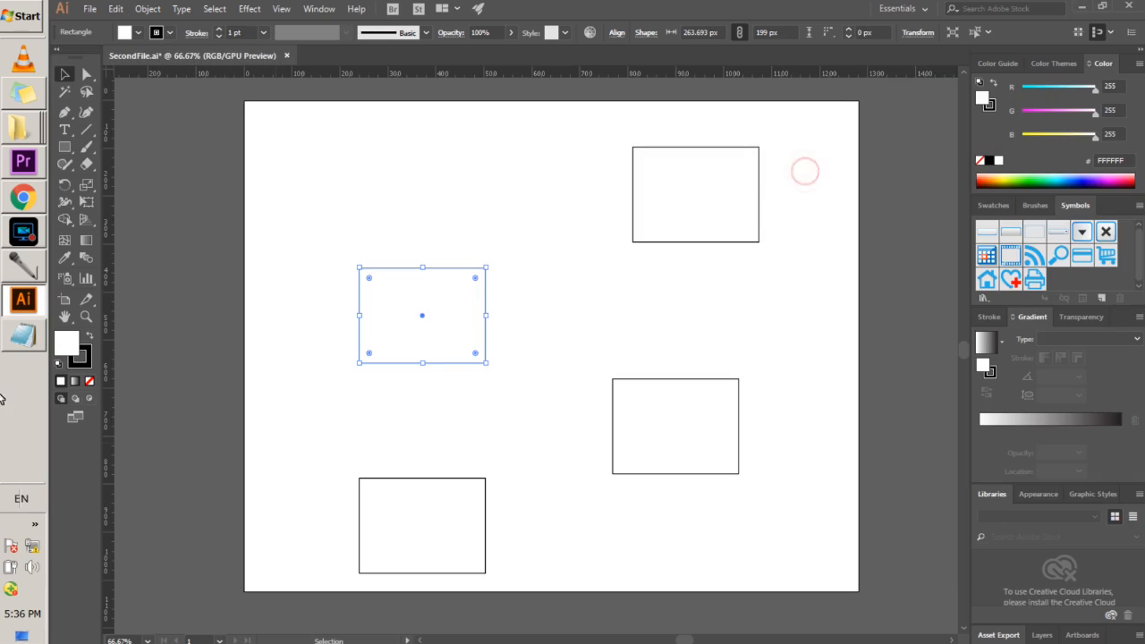
- Fill the middle-left rectangle with 8C7AF4 by copying the hex code from Notepad into the fill color
{"action": "double_click", "coordinate": [69, 345]}
{"action": "key", "text": "alt+Tab"}
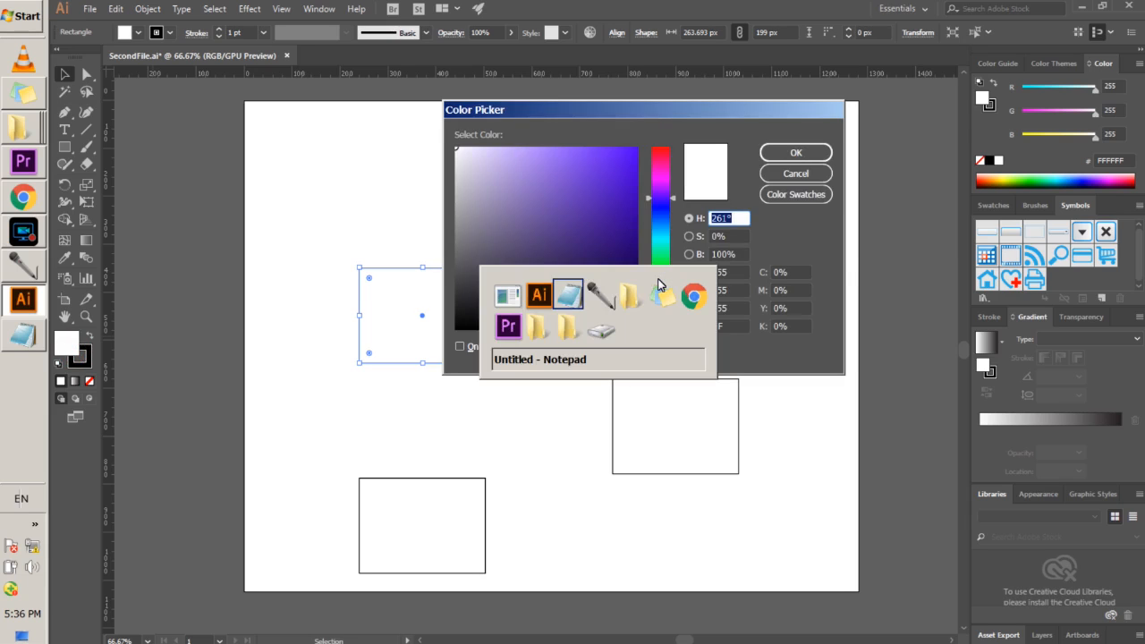
{"action": "double_click", "coordinate": [1021, 147]}
{"action": "key", "text": "ctrl+c"}
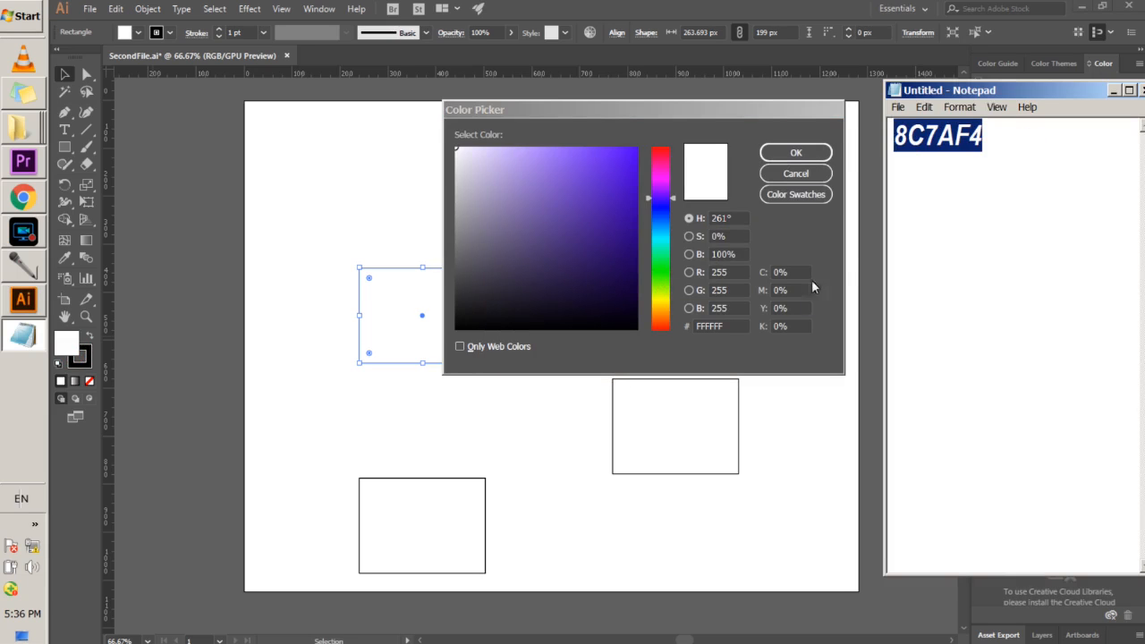
{"action": "left_click", "coordinate": [732, 326]}
{"action": "key", "text": "ctrl+v"}
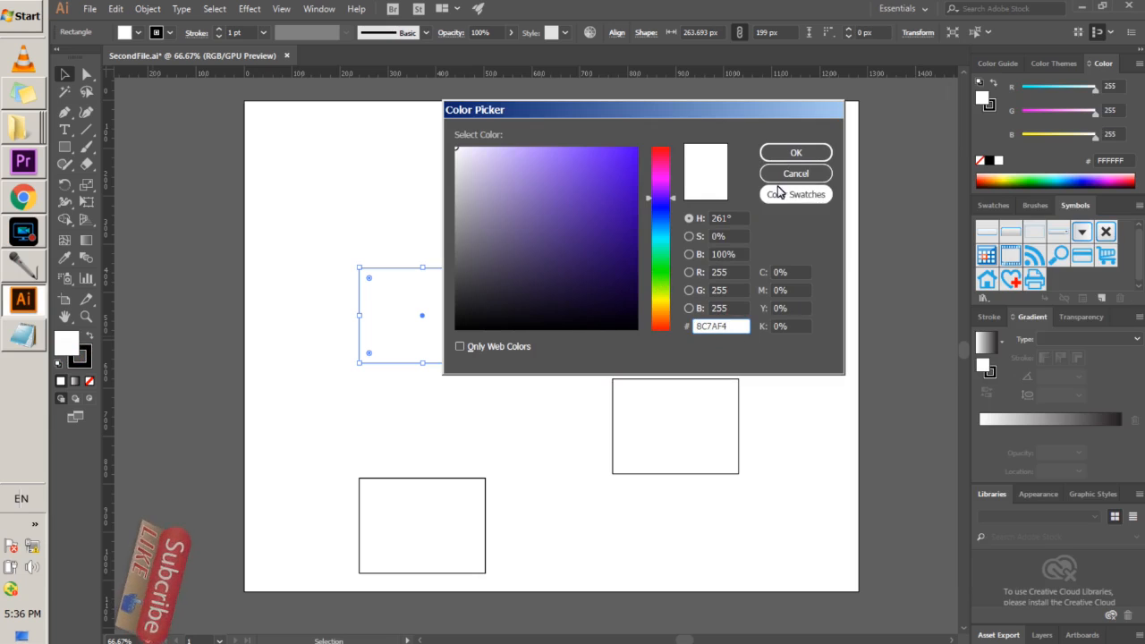
{"action": "left_click", "coordinate": [784, 154]}
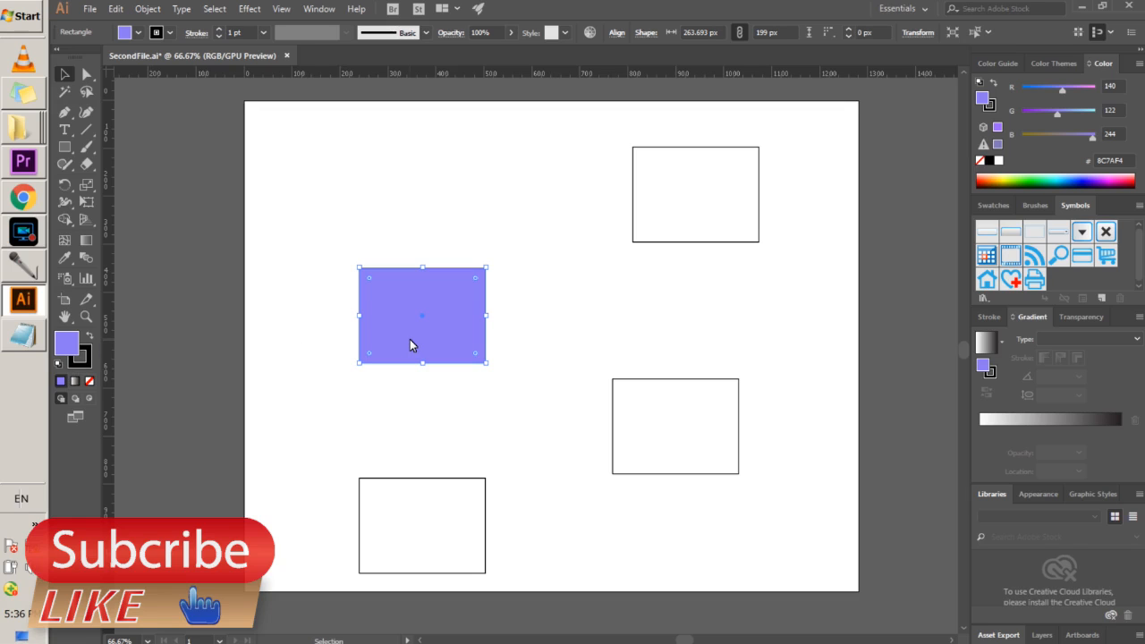
- Fill the upper-right rectangle with the dark red color 770C35
{"action": "left_click", "coordinate": [658, 232]}
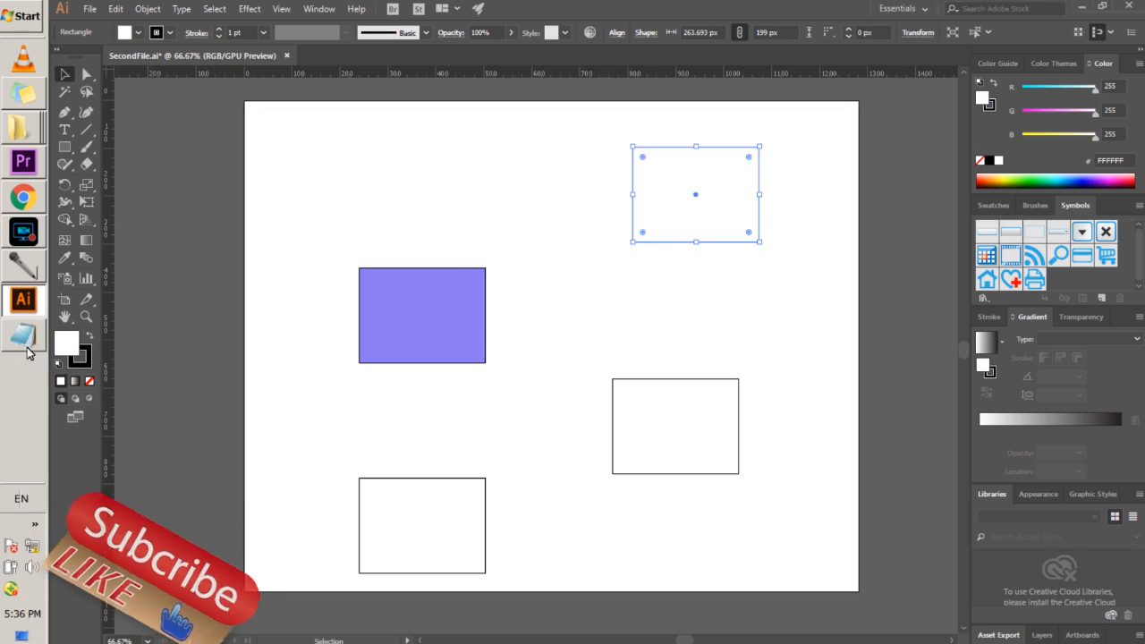
{"action": "double_click", "coordinate": [64, 344]}
{"action": "left_click_drag", "start_coordinate": [659, 214], "coordinate": [660, 159]}
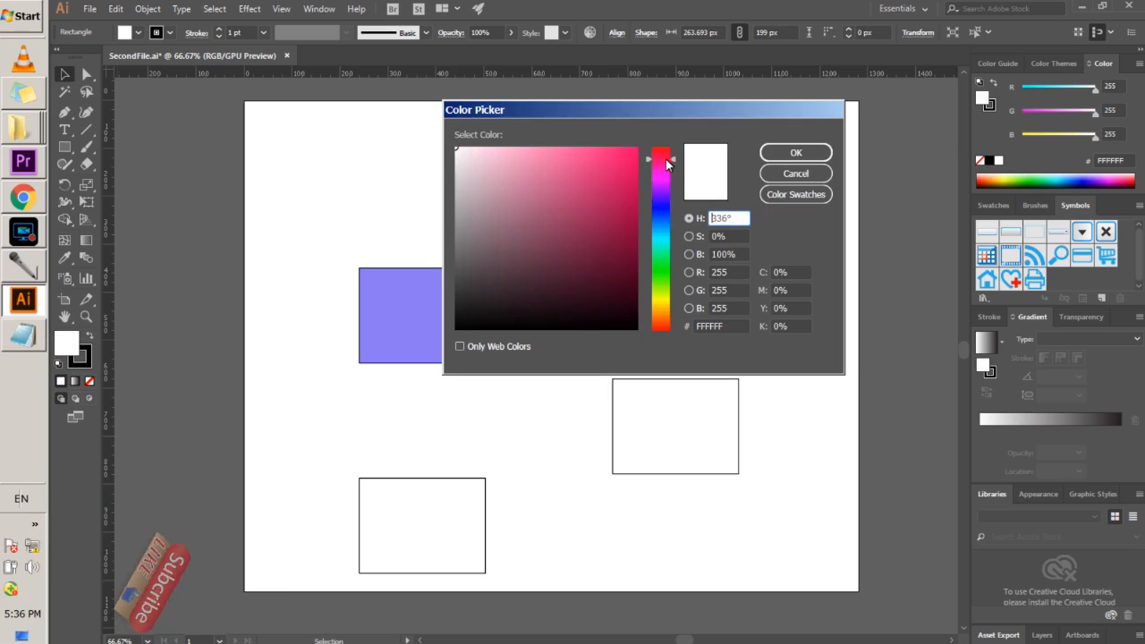
{"action": "left_click", "coordinate": [619, 244]}
{"action": "left_click", "coordinate": [786, 152]}
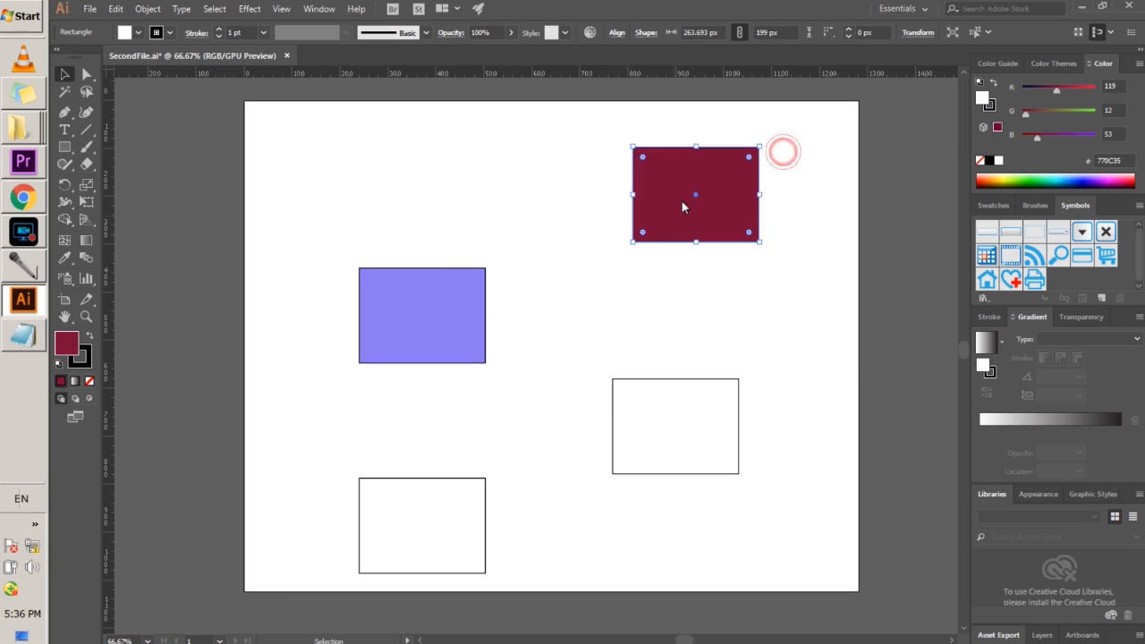
- Fill the lower-right rectangle with the olive green color 77A317
{"action": "left_click", "coordinate": [651, 395]}
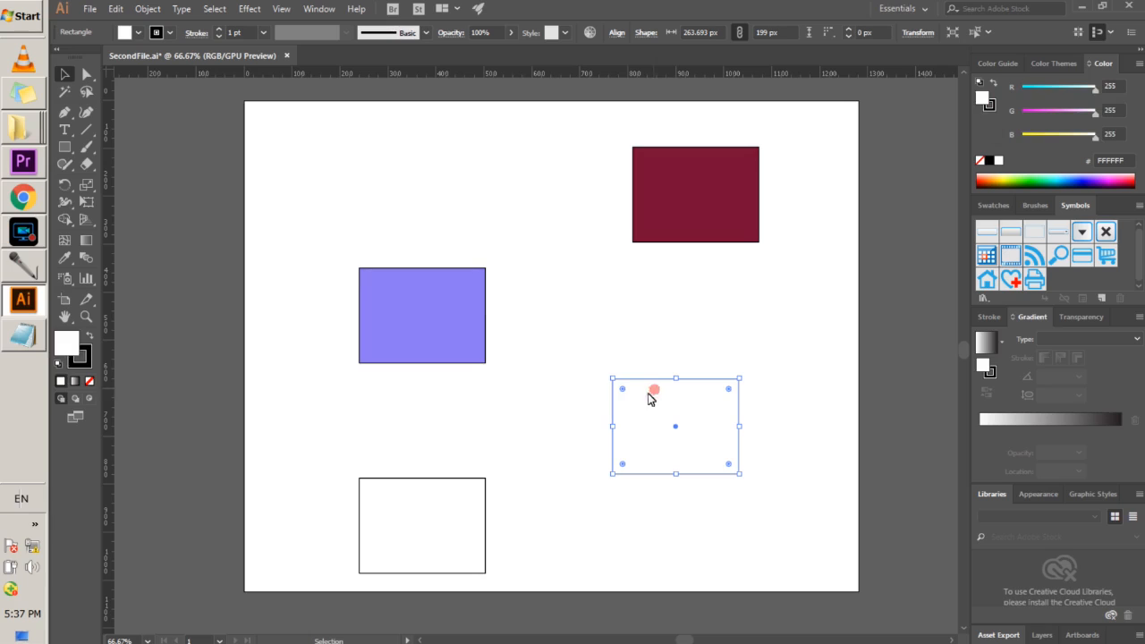
{"action": "double_click", "coordinate": [69, 345]}
{"action": "left_click", "coordinate": [660, 290]}
{"action": "left_click_drag", "start_coordinate": [625, 279], "coordinate": [614, 215]}
{"action": "left_click", "coordinate": [794, 152]}
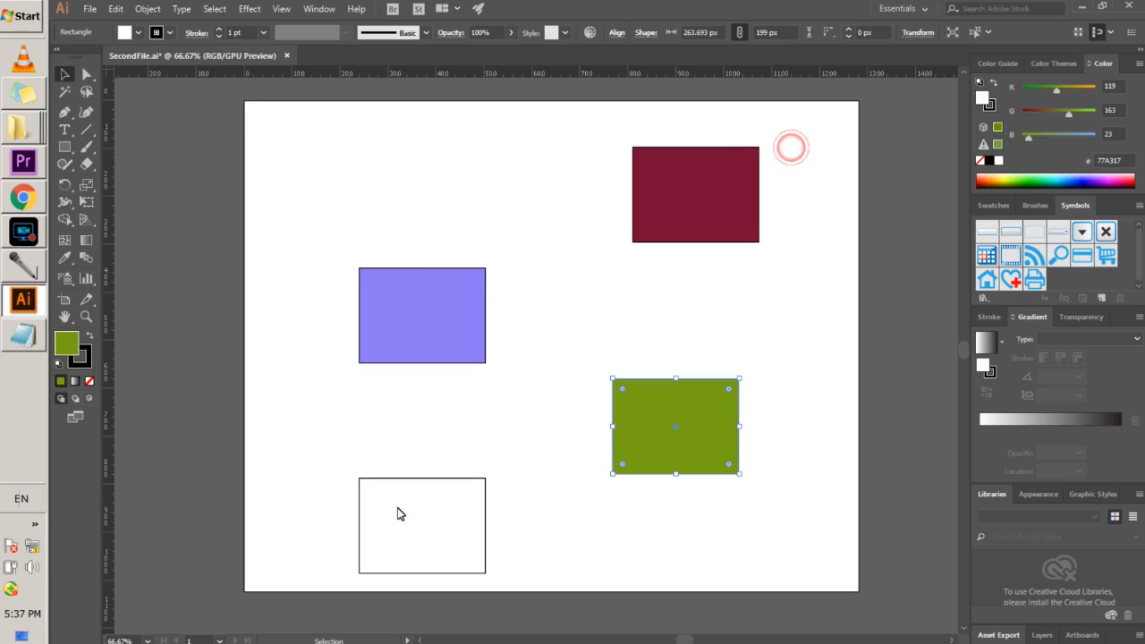
- Set the violet middle-left rectangle's stroke color to the bright green 0FEF7F
{"action": "left_click", "coordinate": [384, 479]}
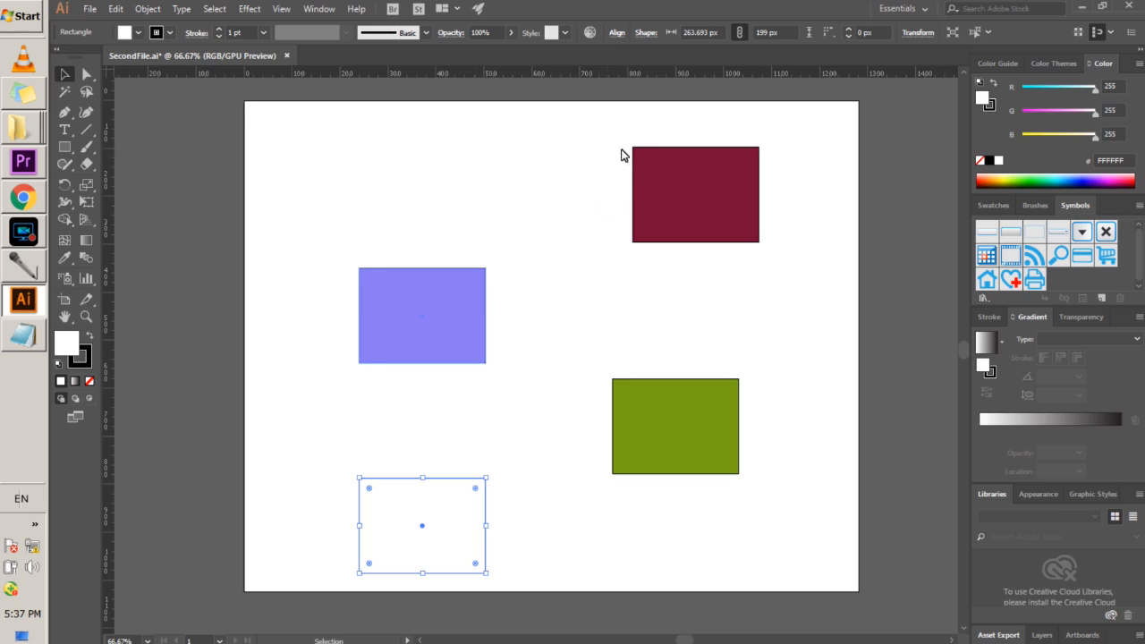
{"action": "left_click", "coordinate": [385, 294]}
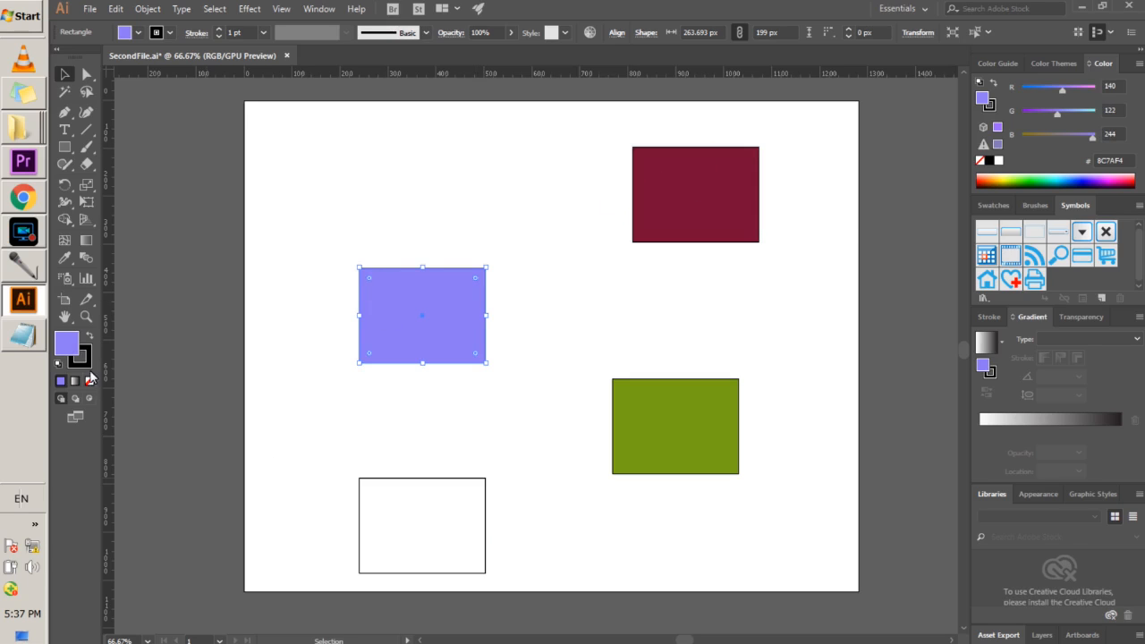
{"action": "double_click", "coordinate": [86, 365]}
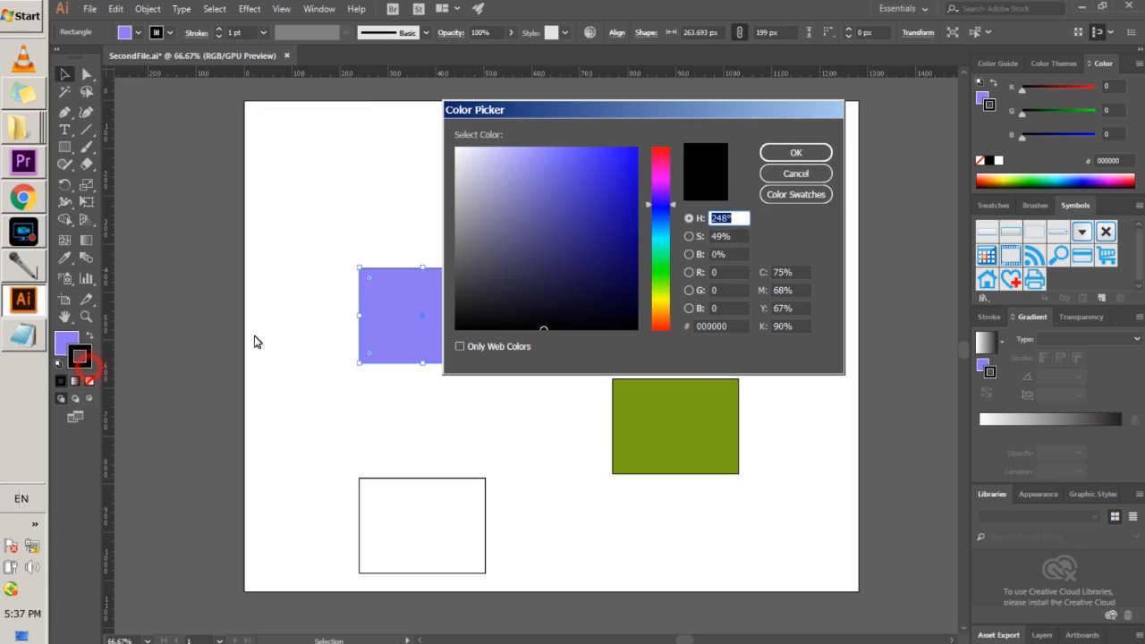
{"action": "left_click_drag", "start_coordinate": [659, 234], "coordinate": [660, 255]}
{"action": "left_click", "coordinate": [627, 158]}
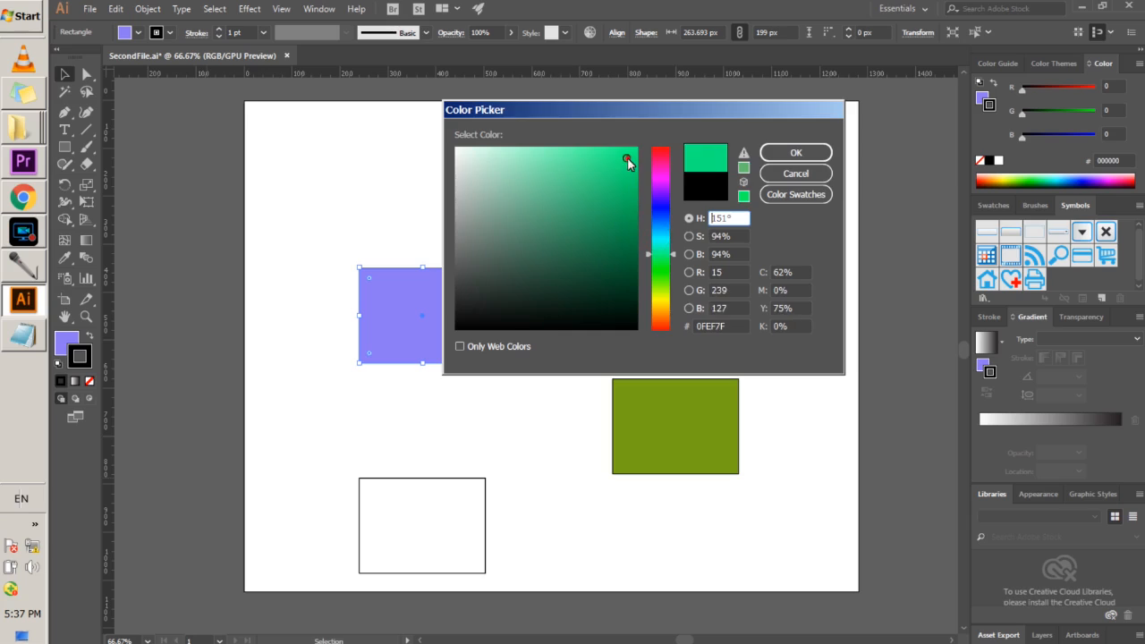
{"action": "left_click", "coordinate": [775, 155]}
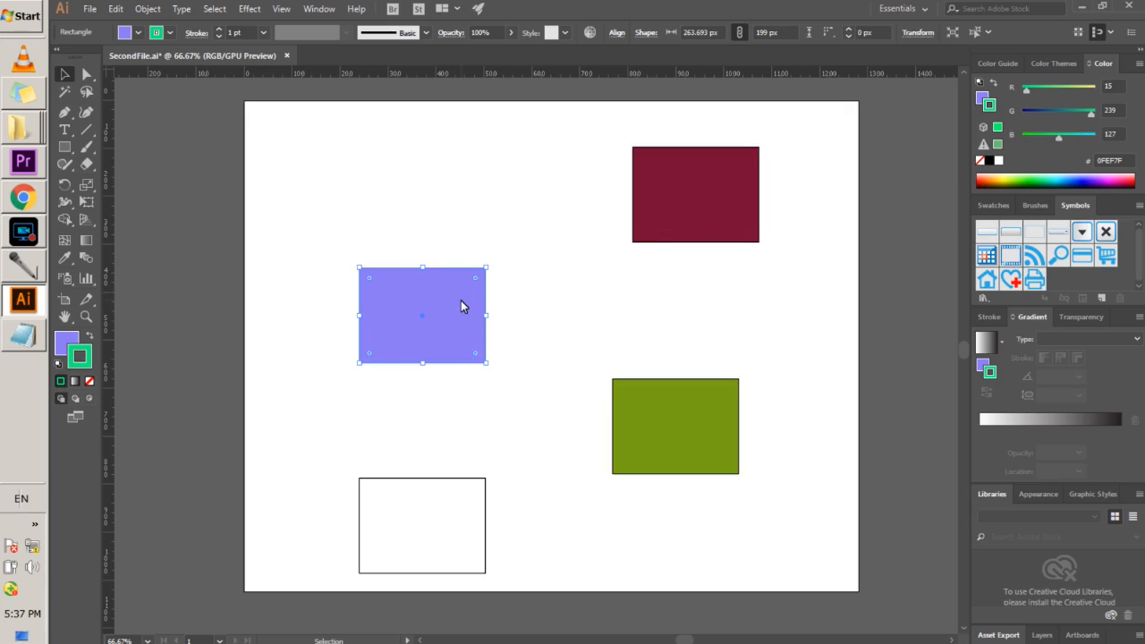
- Try the orange radial gradient and the red swatch as fills for the middle-left rectangle
{"action": "left_click", "coordinate": [397, 324]}
{"action": "left_click", "coordinate": [140, 35]}
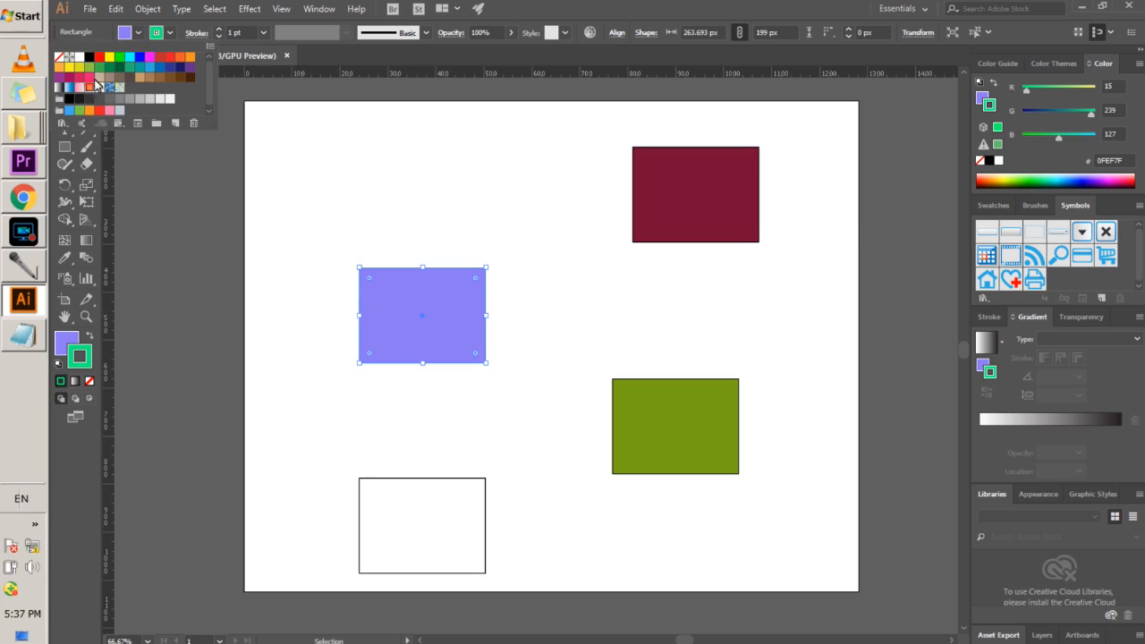
{"action": "left_click", "coordinate": [97, 85]}
{"action": "left_click", "coordinate": [140, 35]}
{"action": "left_click", "coordinate": [139, 35]}
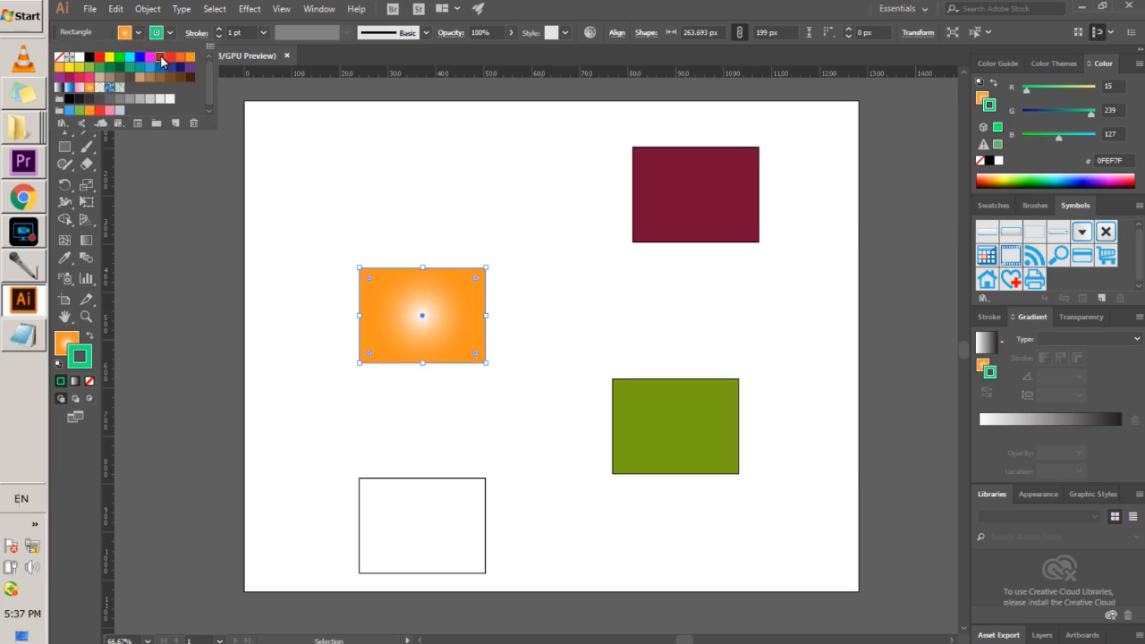
{"action": "left_click", "coordinate": [162, 59]}
- Give the middle-left rectangle a red C1272D stroke and a magenta fill from the color swatches
{"action": "left_click", "coordinate": [170, 35]}
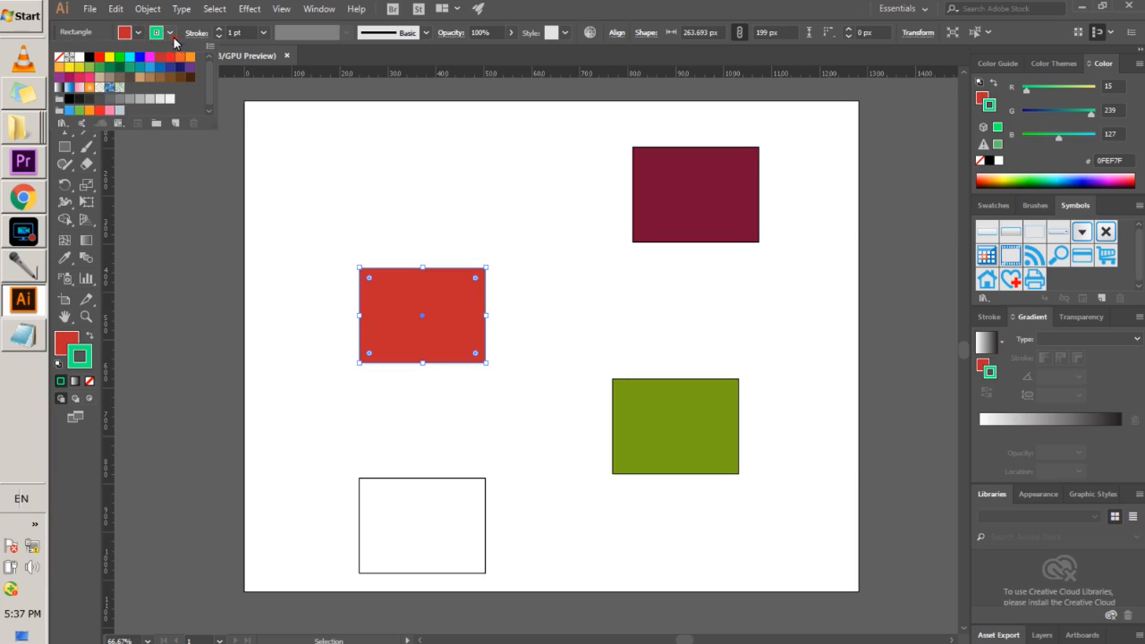
{"action": "left_click", "coordinate": [163, 60]}
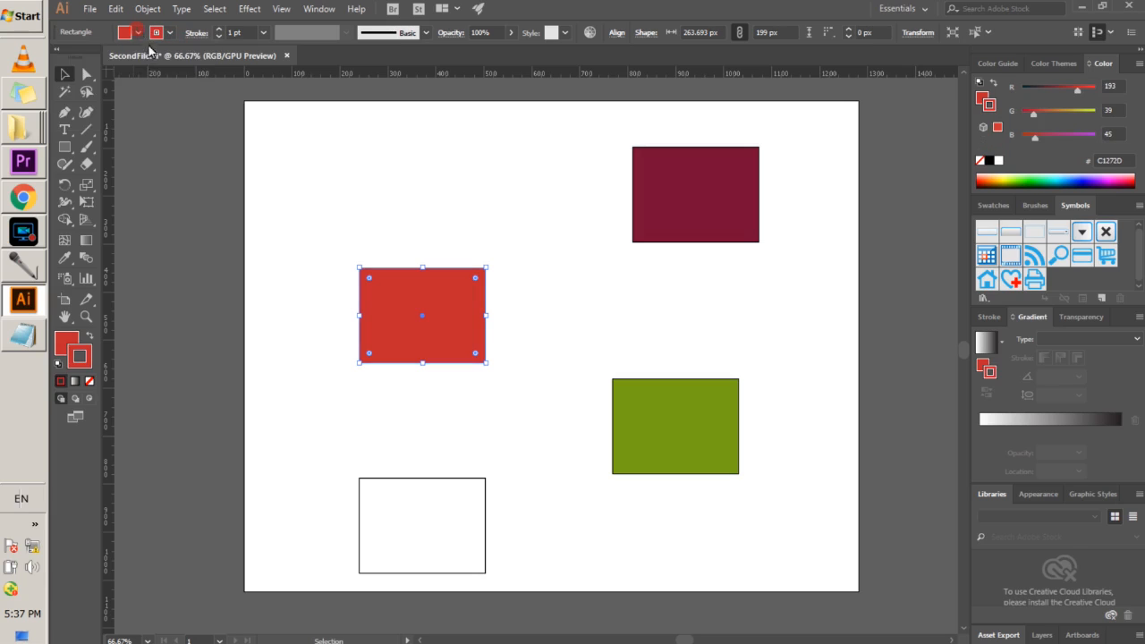
{"action": "left_click", "coordinate": [139, 34]}
{"action": "left_click", "coordinate": [149, 58]}
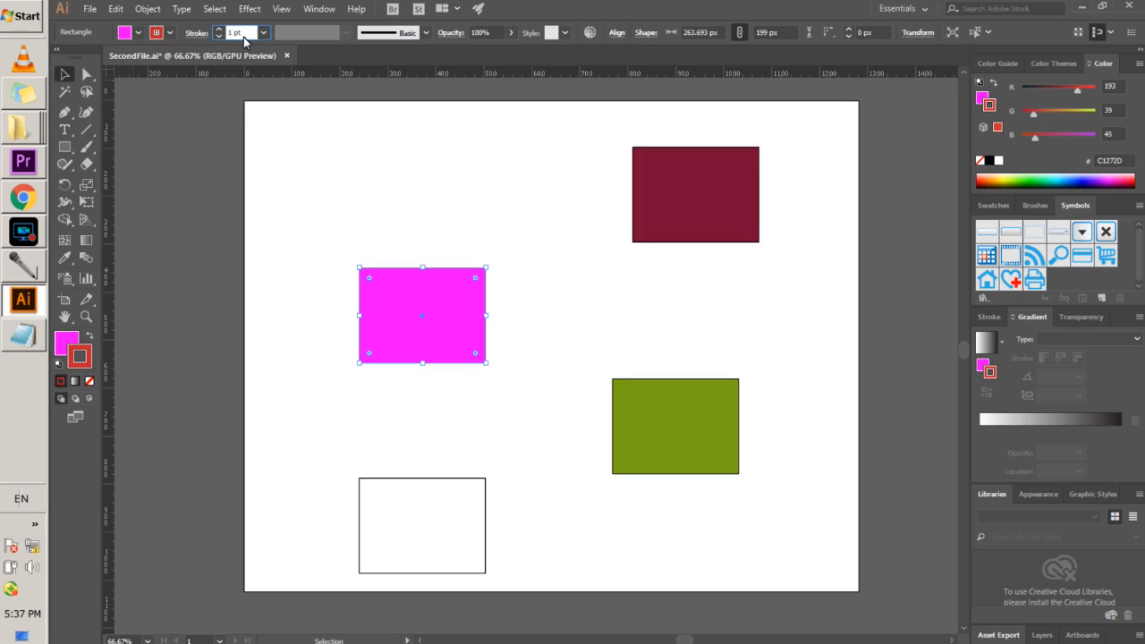
- Try several stroke weights on the magenta rectangle, including 100 pt and 0.25 pt
{"action": "scroll", "coordinate": [244, 37], "scroll_direction": "up", "scroll_amount": 15}
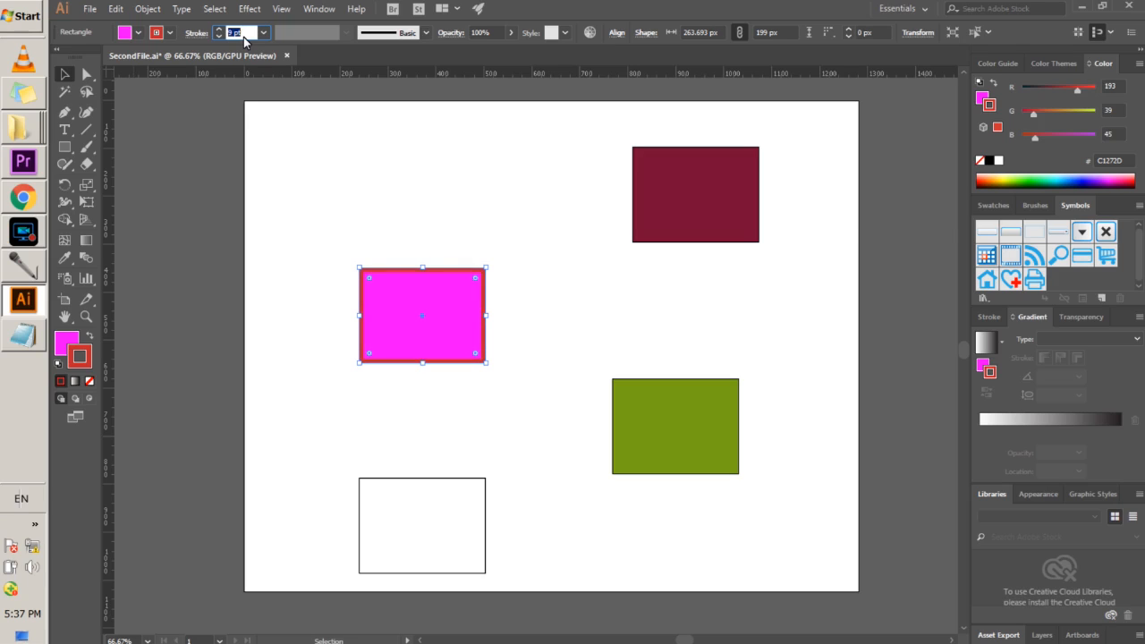
{"action": "scroll", "coordinate": [243, 37], "scroll_direction": "up", "scroll_amount": 2}
{"action": "scroll", "coordinate": [243, 37], "scroll_direction": "down", "scroll_amount": 20}
{"action": "scroll", "coordinate": [243, 37], "scroll_direction": "up", "scroll_amount": 3}
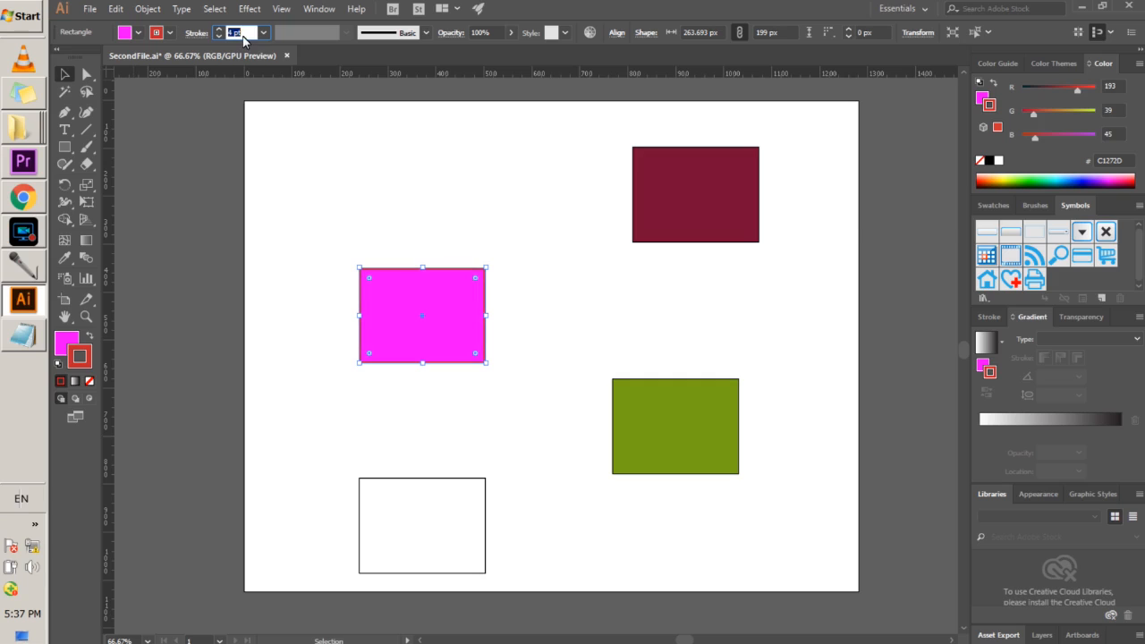
{"action": "left_click", "coordinate": [264, 33]}
{"action": "left_click", "coordinate": [287, 377]}
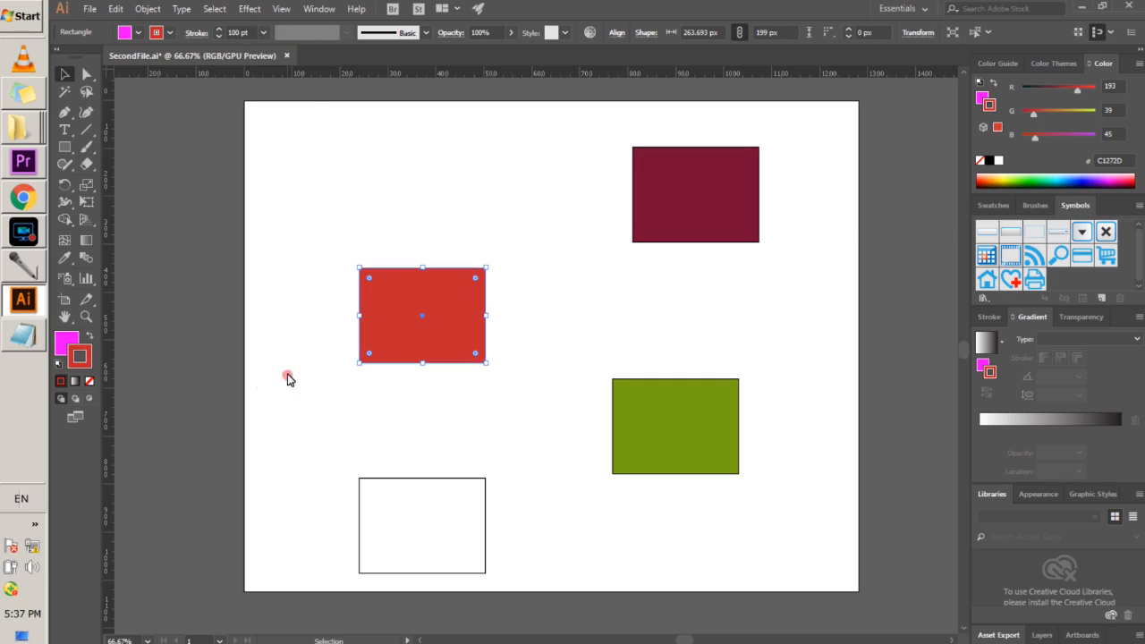
{"action": "left_click", "coordinate": [264, 36]}
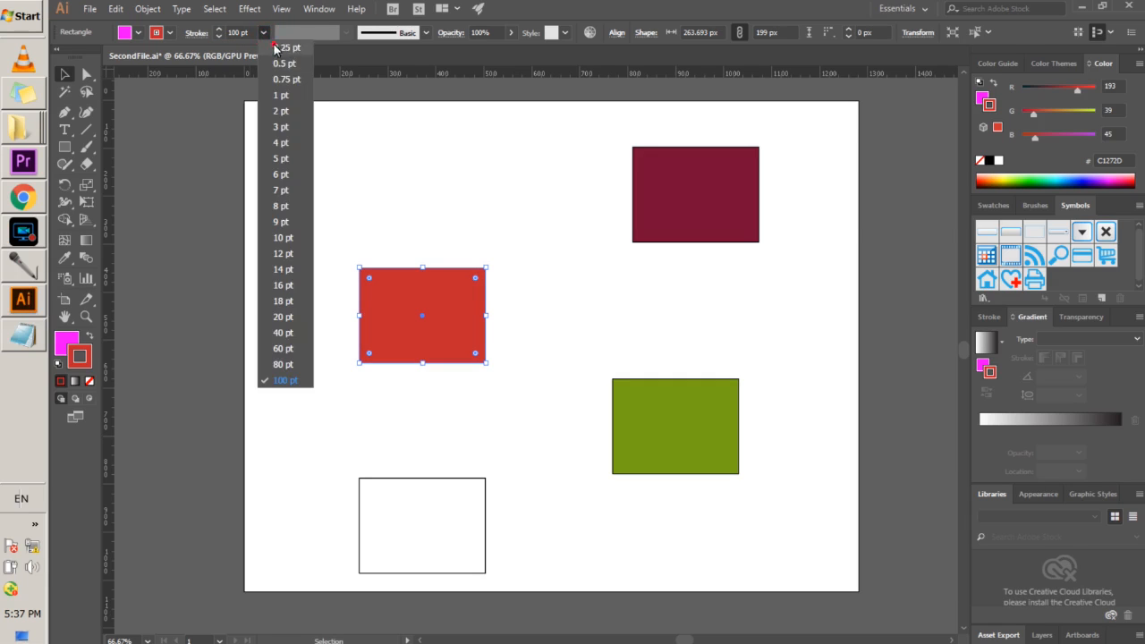
{"action": "left_click", "coordinate": [284, 48]}
- Set the magenta rectangle's stroke weight to 3 pt
{"action": "left_click", "coordinate": [265, 37]}
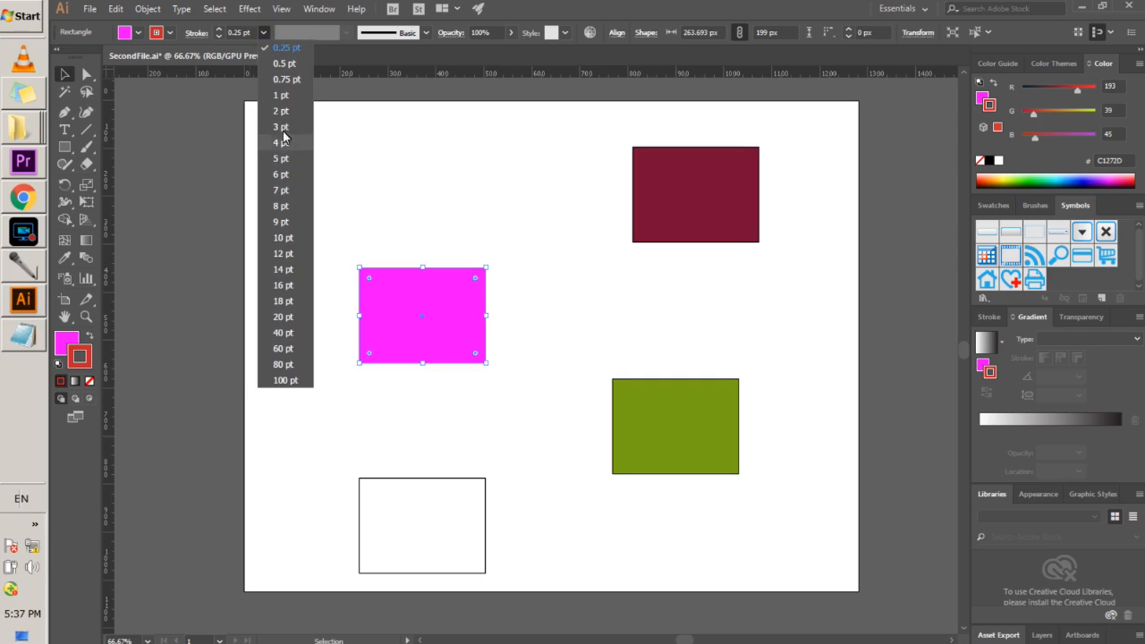
{"action": "left_click", "coordinate": [281, 126]}
- Give the dark red upper-right rectangle a 9 pt stroke in magenta FF00FF
{"action": "left_click", "coordinate": [678, 221]}
{"action": "left_click", "coordinate": [264, 33]}
{"action": "left_click", "coordinate": [290, 223]}
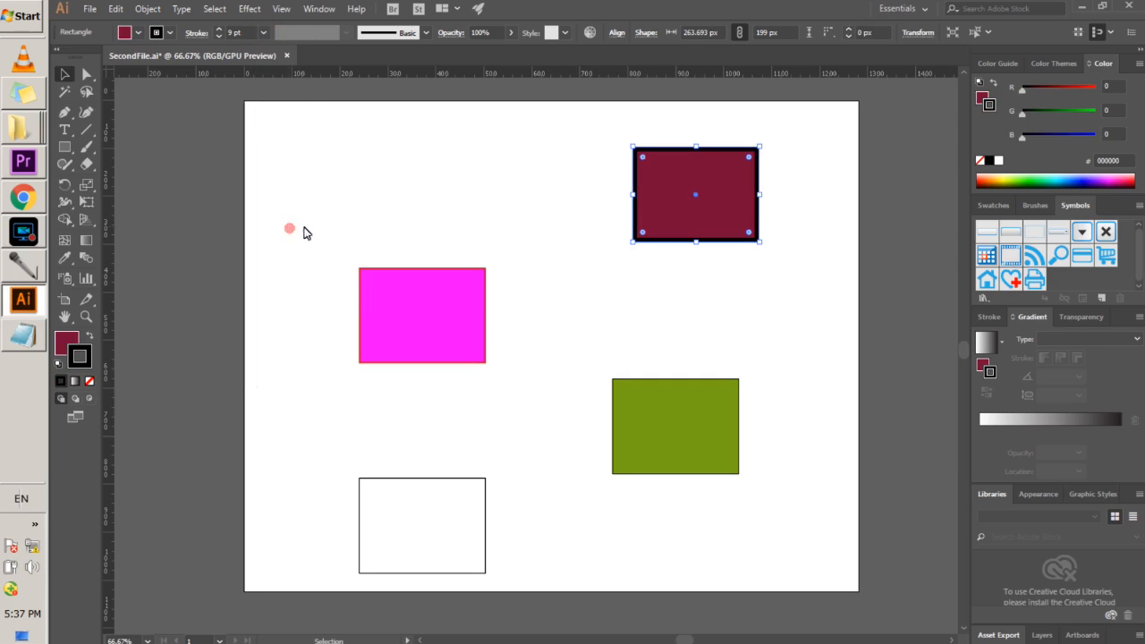
{"action": "left_click", "coordinate": [170, 33]}
{"action": "left_click", "coordinate": [152, 57]}
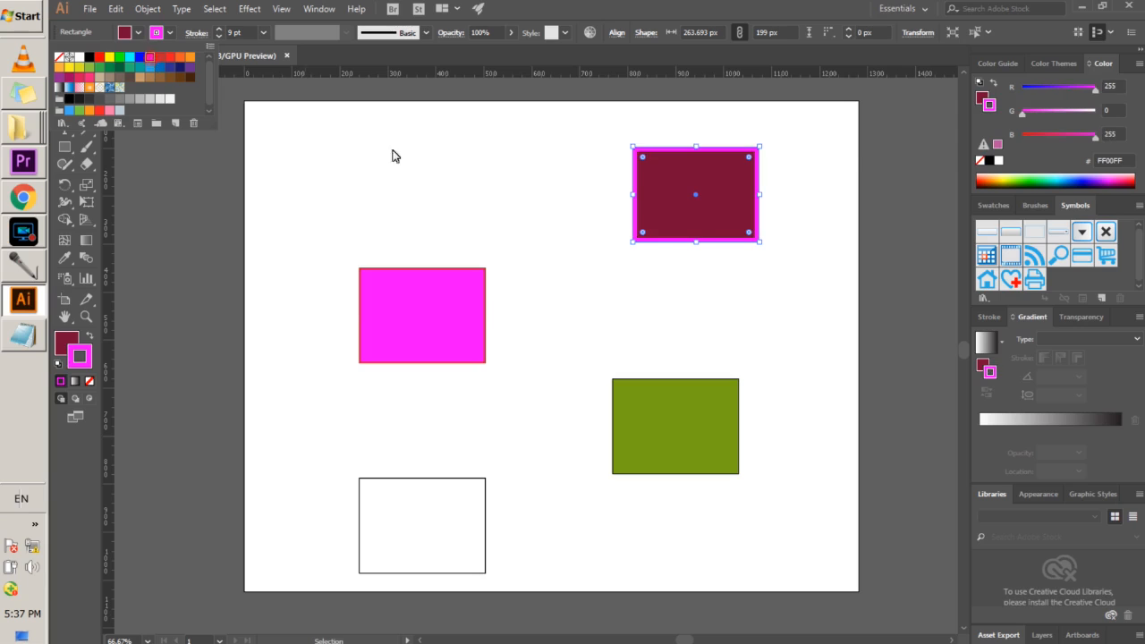
{"action": "left_click", "coordinate": [645, 411]}
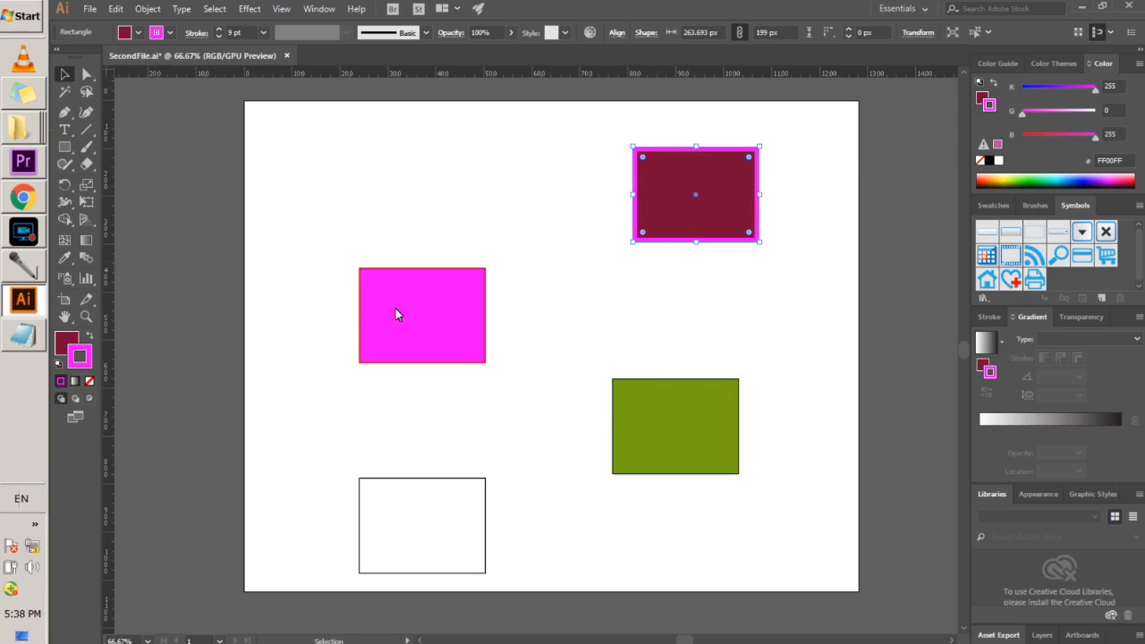
- Draw an ellipse about 207 × 189 px above the magenta rectangle, plus circles about 210 px at center-right and 180 px at lower left
{"action": "left_click", "coordinate": [420, 499]}
{"action": "left_click", "coordinate": [63, 149]}
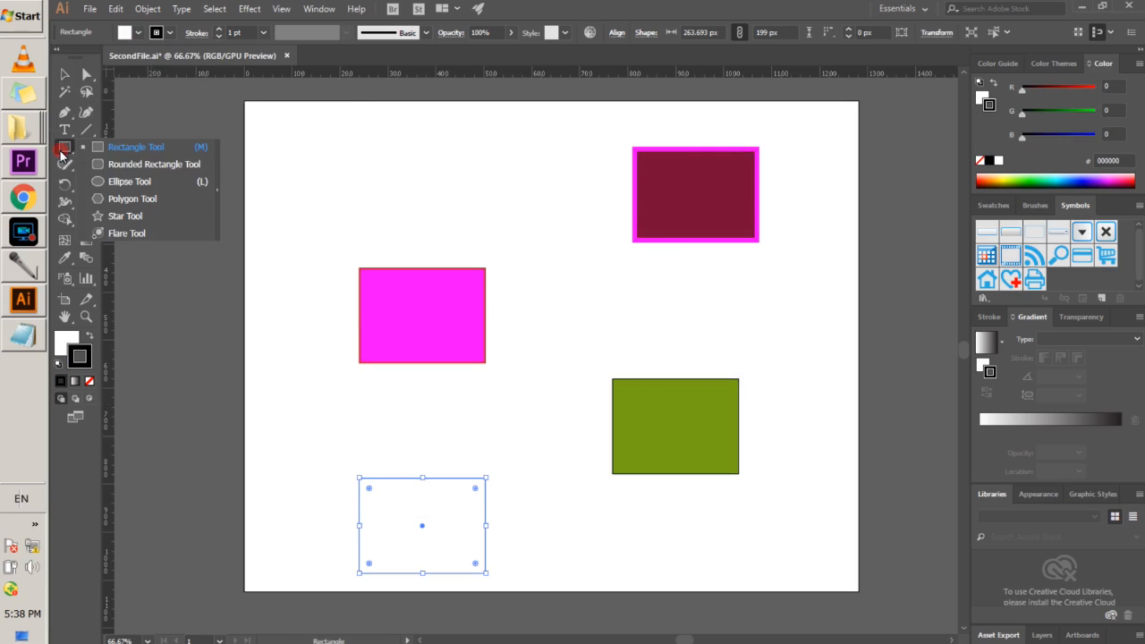
{"action": "left_click", "coordinate": [201, 181]}
{"action": "left_click_drag", "start_coordinate": [359, 161], "coordinate": [459, 256]}
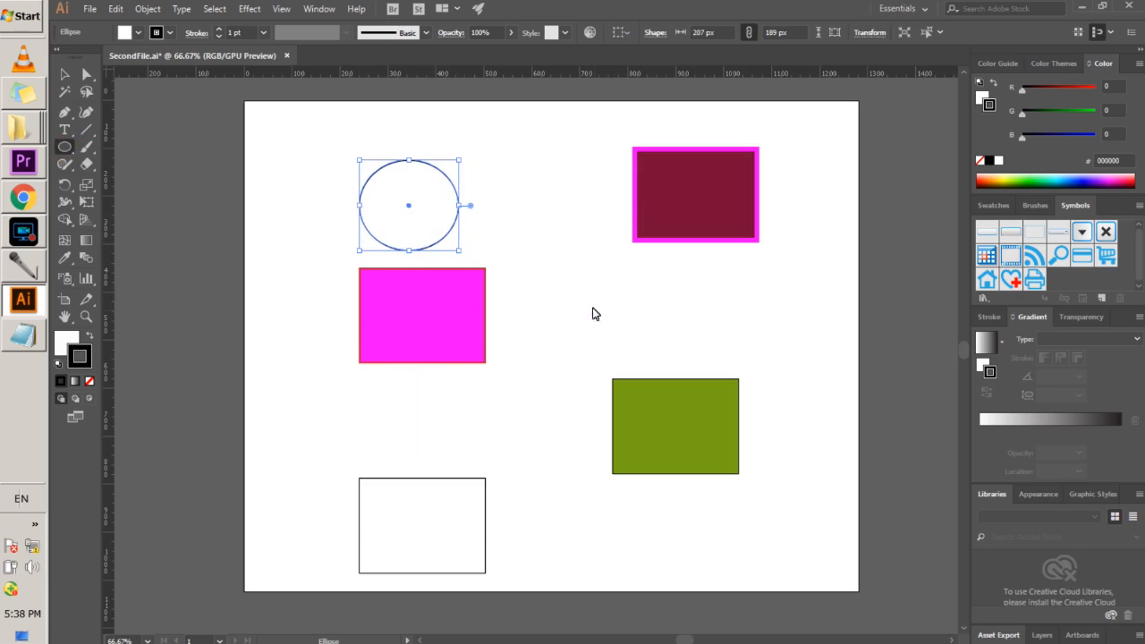
{"action": "left_click_drag", "start_coordinate": [568, 267], "coordinate": [670, 368]}
{"action": "left_click_drag", "start_coordinate": [287, 396], "coordinate": [374, 482]}
- Draw a square beside the ellipse and a hexagon about 169 × 146 px on top of the magenta rectangle
{"action": "left_click_drag", "start_coordinate": [74, 152], "coordinate": [122, 158]}
{"action": "left_click_drag", "start_coordinate": [273, 191], "coordinate": [347, 262]}
{"action": "left_click_drag", "start_coordinate": [64, 146], "coordinate": [130, 197]}
{"action": "mouse_move", "coordinate": [514, 395]}
{"action": "left_mouse_down"}
{"action": "mouse_move", "coordinate": [578, 473]}
{"action": "mouse_move", "coordinate": [686, 391]}
{"action": "mouse_move", "coordinate": [573, 301]}
{"action": "mouse_move", "coordinate": [436, 317]}
{"action": "mouse_move", "coordinate": [564, 356]}
{"action": "mouse_move", "coordinate": [542, 384]}
{"action": "mouse_move", "coordinate": [575, 401]}
{"action": "mouse_move", "coordinate": [567, 378]}
{"action": "mouse_move", "coordinate": [562, 393]}
{"action": "mouse_move", "coordinate": [596, 409]}
{"action": "mouse_move", "coordinate": [545, 360]}
{"action": "mouse_move", "coordinate": [556, 386]}
{"action": "mouse_move", "coordinate": [548, 380]}
{"action": "mouse_move", "coordinate": [537, 205]}
{"action": "mouse_move", "coordinate": [414, 320]}
{"action": "left_mouse_up"}
{"action": "left_click", "coordinate": [62, 76]}
{"action": "left_click", "coordinate": [572, 533]}
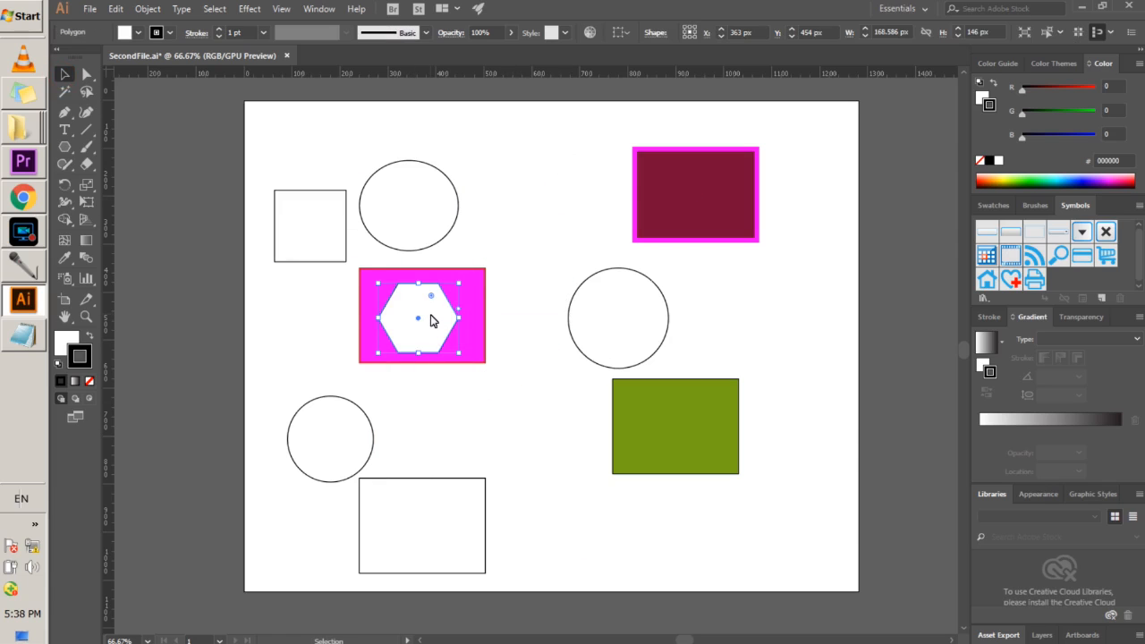
- Fill the hexagon on the magenta rectangle with blue 0000FF and remove its stroke
{"action": "left_click", "coordinate": [67, 343]}
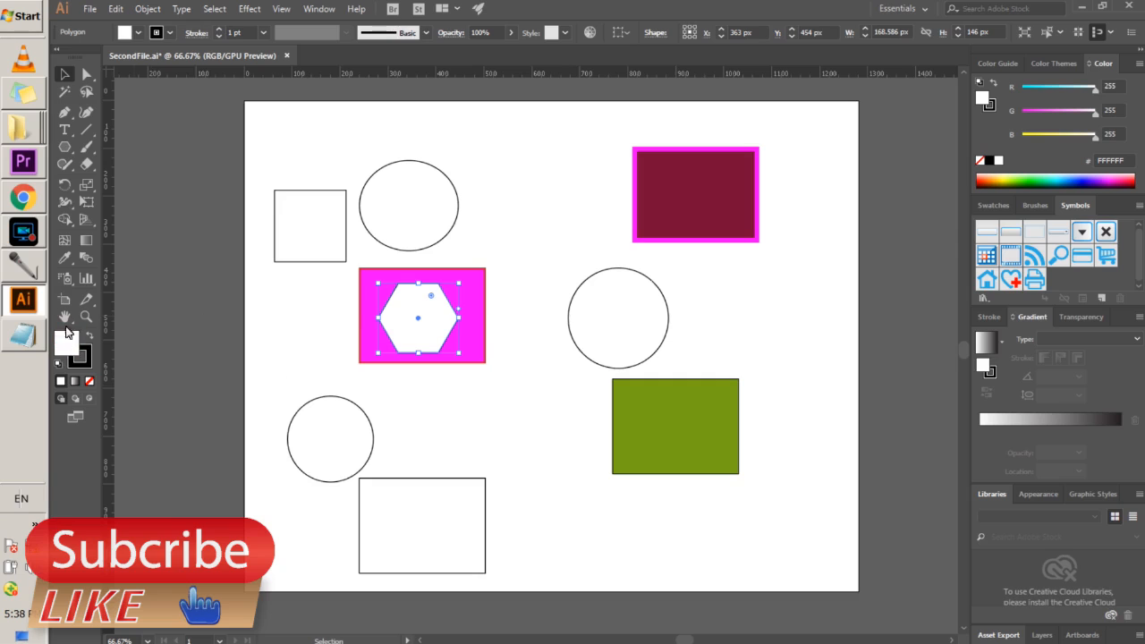
{"action": "left_click", "coordinate": [138, 33]}
{"action": "left_click", "coordinate": [139, 60]}
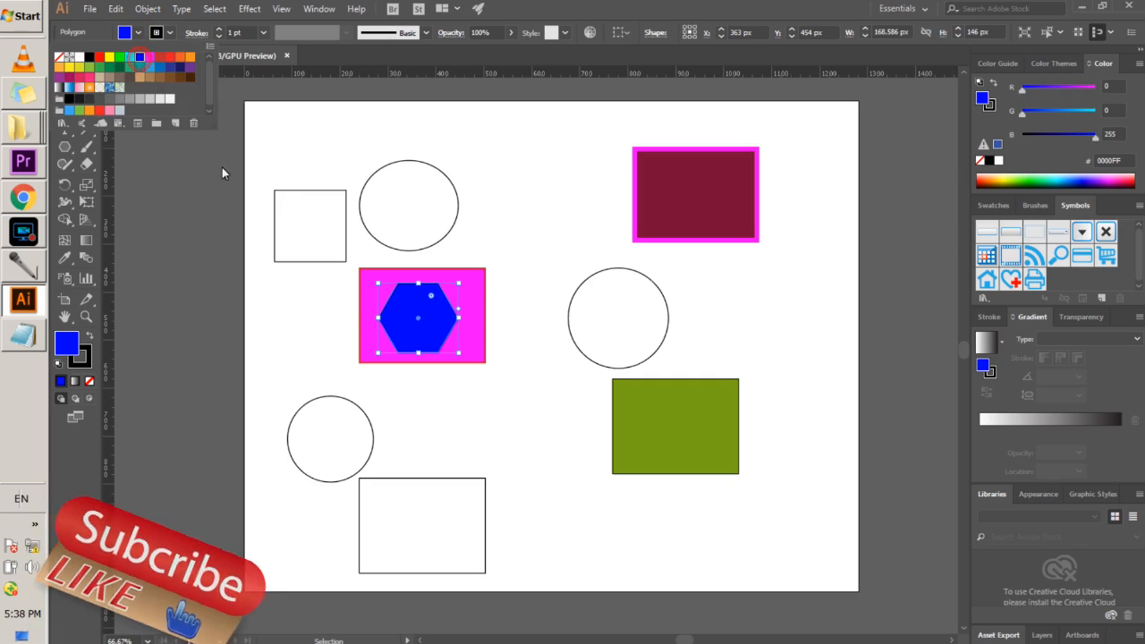
{"action": "left_click", "coordinate": [84, 362]}
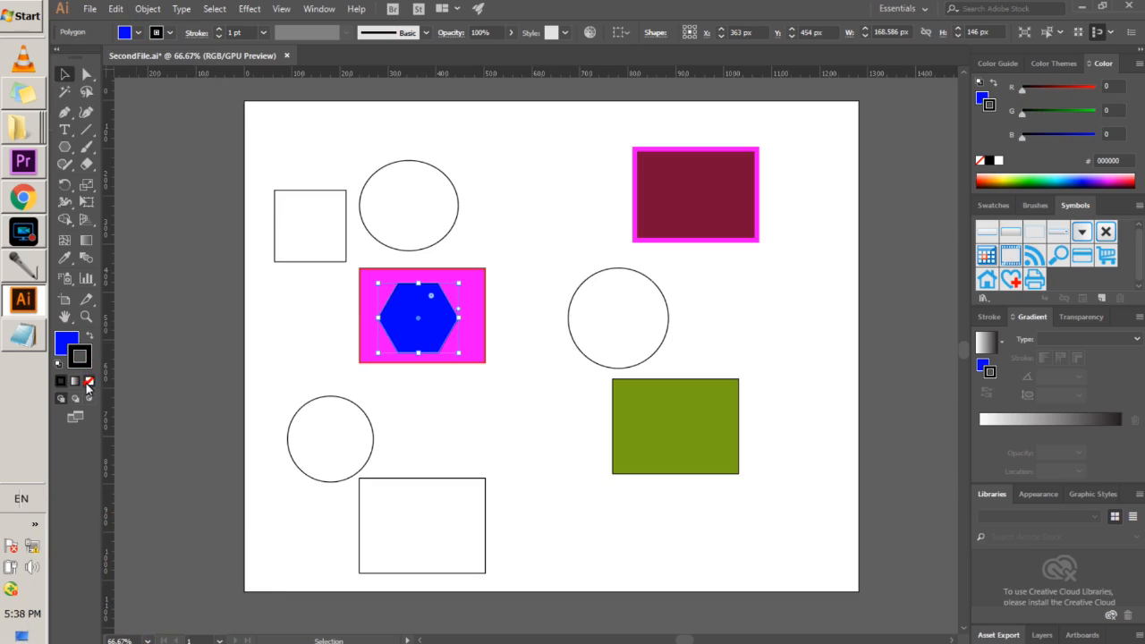
{"action": "left_click", "coordinate": [88, 382]}
{"action": "left_click", "coordinate": [170, 34]}
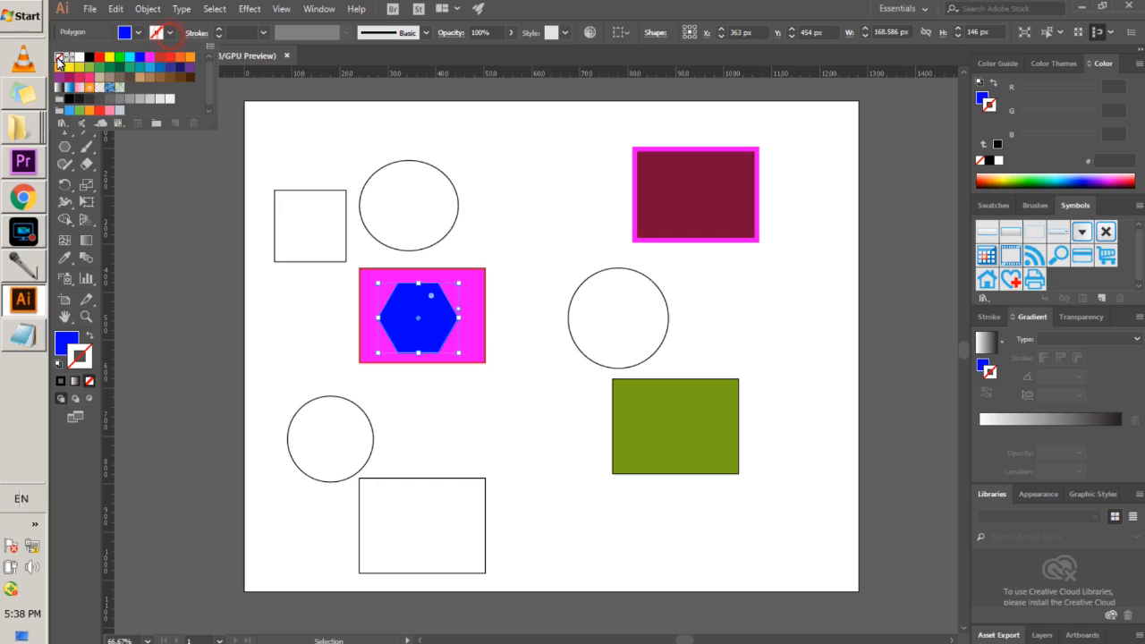
{"action": "left_click", "coordinate": [59, 56]}
{"action": "left_click", "coordinate": [339, 350]}
{"action": "left_click", "coordinate": [486, 362]}
{"action": "left_click", "coordinate": [410, 313]}
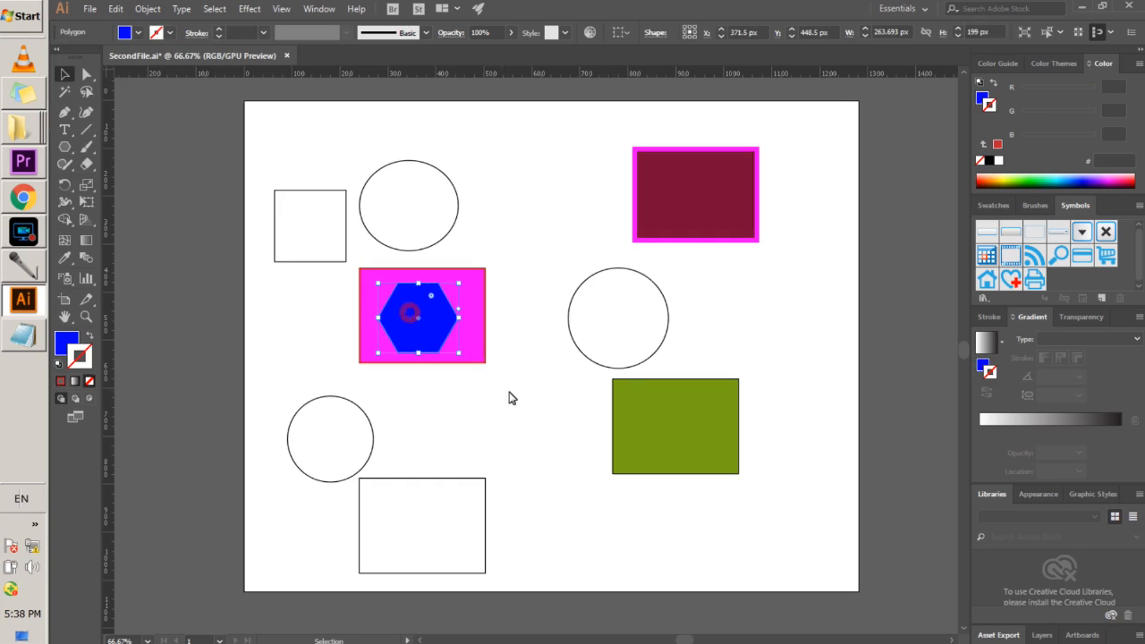
- Fill the 210 px circle with the orange radial gradient swatch and deselect it
{"action": "left_click", "coordinate": [617, 342]}
{"action": "left_click", "coordinate": [65, 340]}
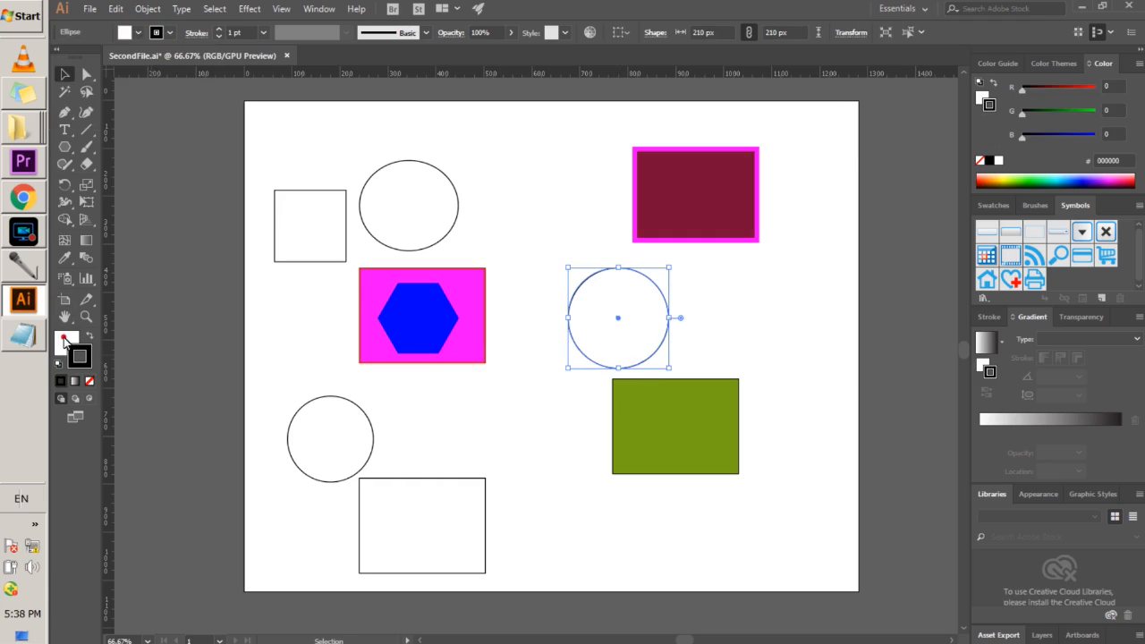
{"action": "left_click", "coordinate": [138, 33]}
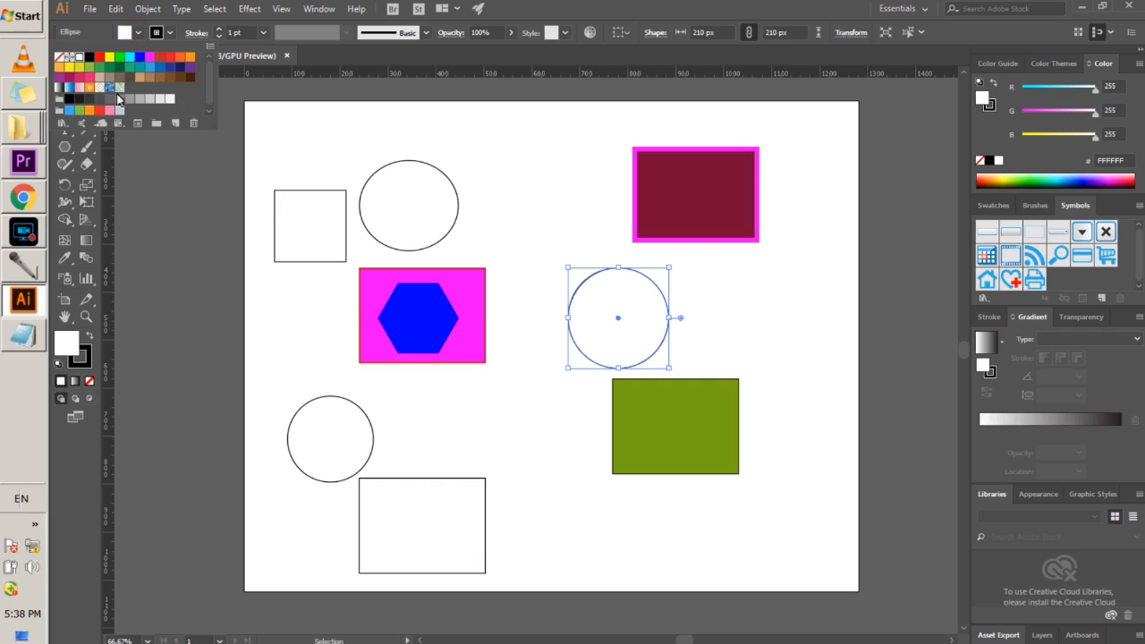
{"action": "left_click", "coordinate": [97, 89]}
{"action": "left_click", "coordinate": [420, 390]}
{"action": "left_click", "coordinate": [439, 437]}
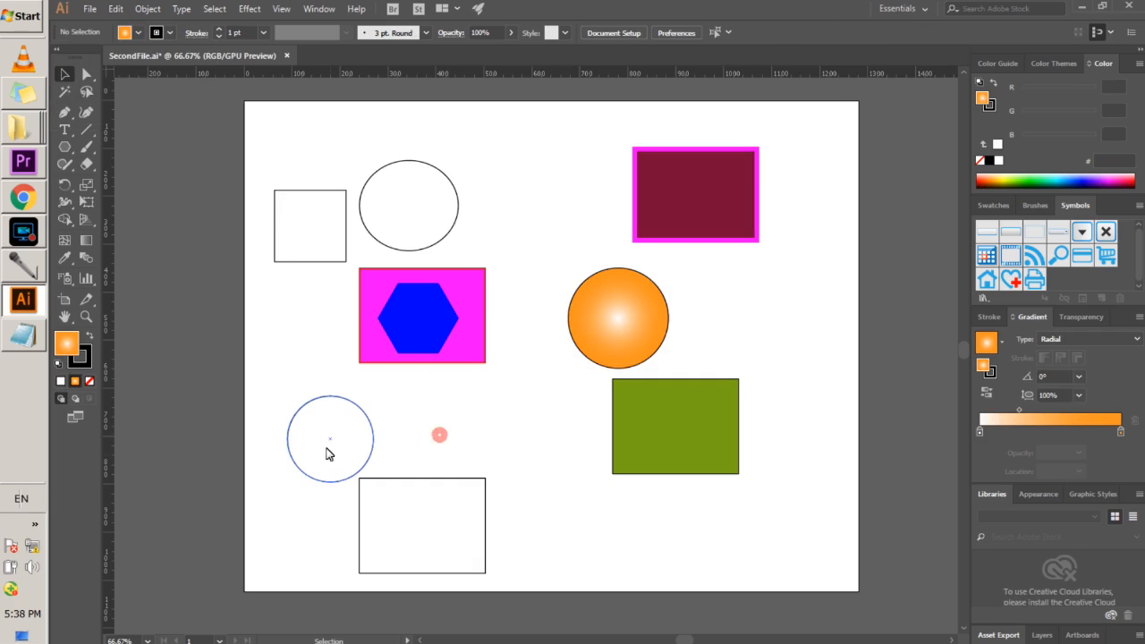
- Move the 180 px circle onto the center of the orange circle and set its fill to none
{"action": "left_click_drag", "start_coordinate": [333, 399], "coordinate": [618, 275]}
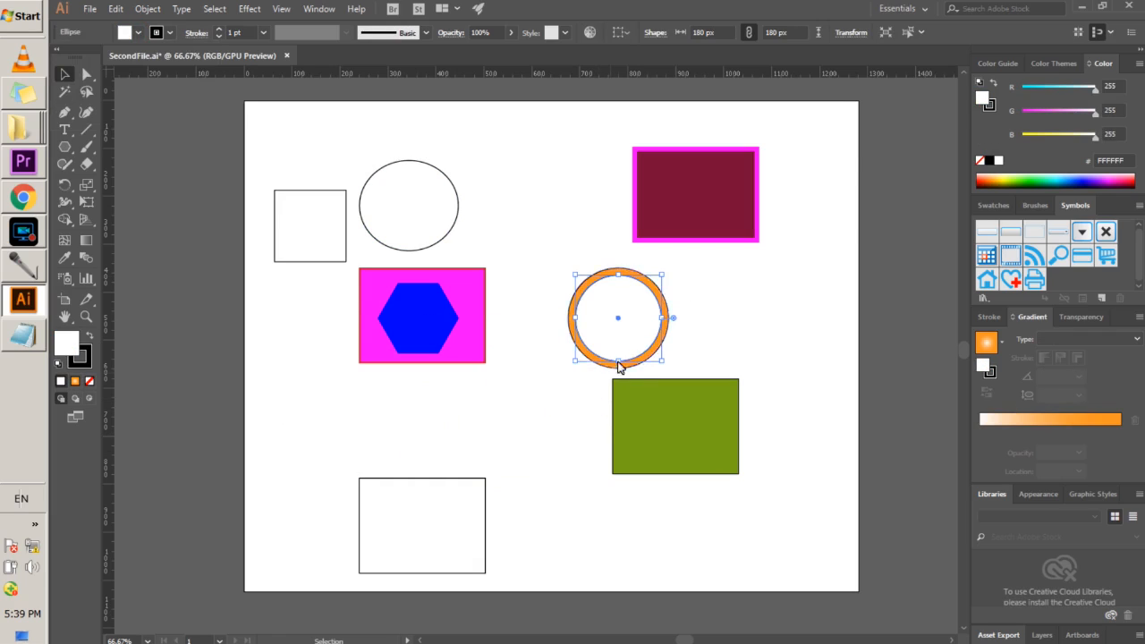
{"action": "left_click", "coordinate": [139, 34]}
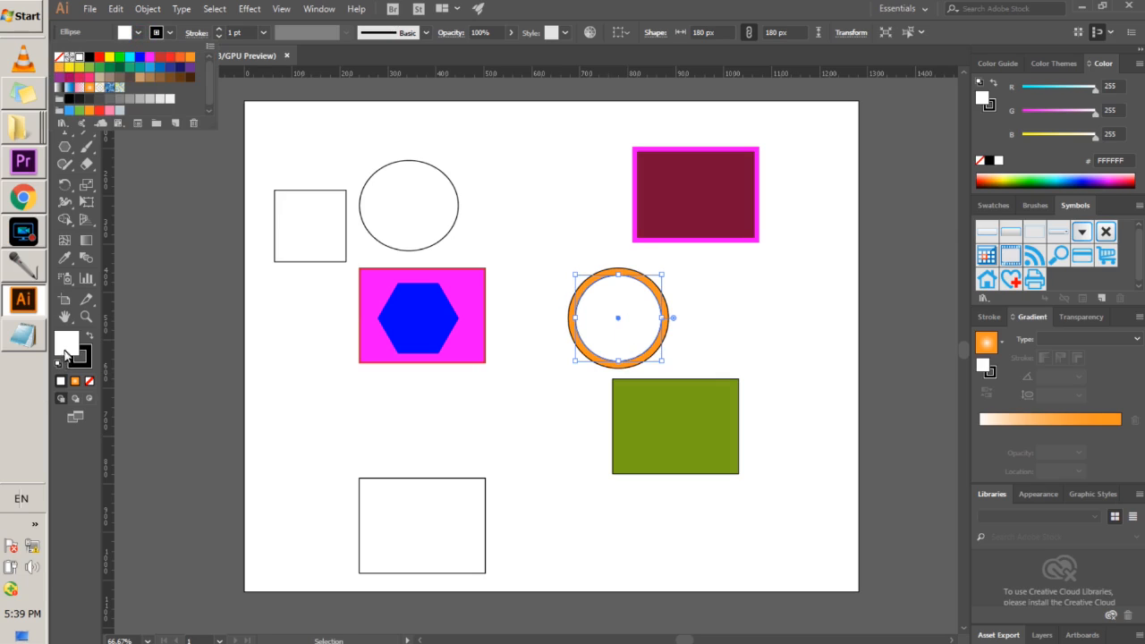
{"action": "left_click", "coordinate": [65, 351]}
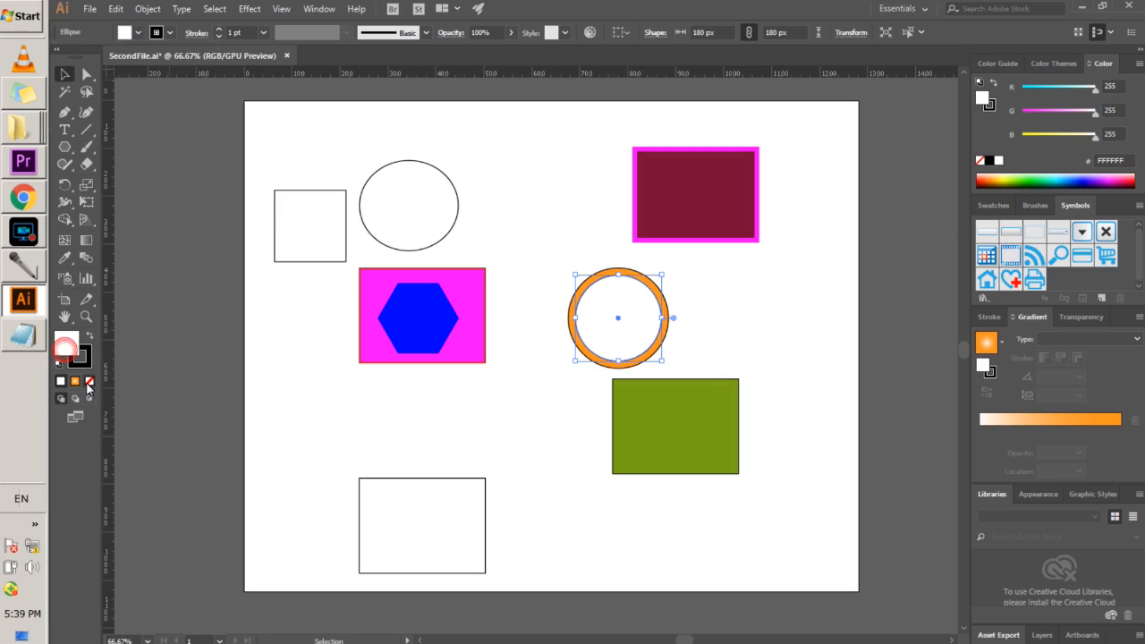
{"action": "left_click", "coordinate": [139, 34]}
{"action": "left_click", "coordinate": [60, 58]}
- Give the unfilled inner circle a red stroke with a weight of 6 pt
{"action": "left_click", "coordinate": [170, 33]}
{"action": "left_click", "coordinate": [162, 58]}
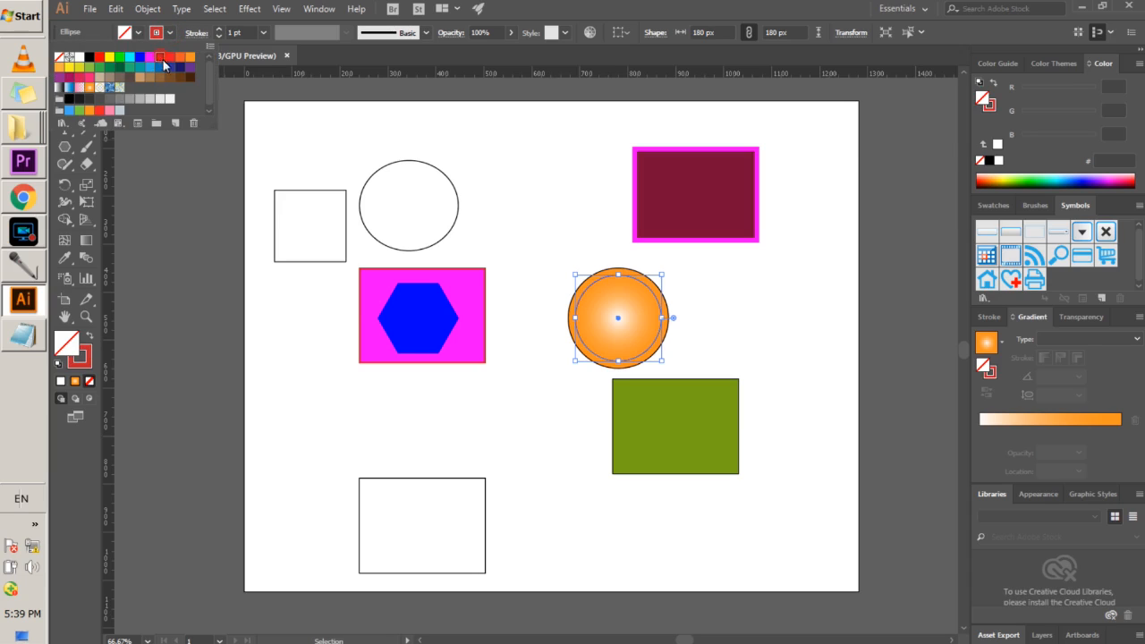
{"action": "left_click", "coordinate": [263, 32]}
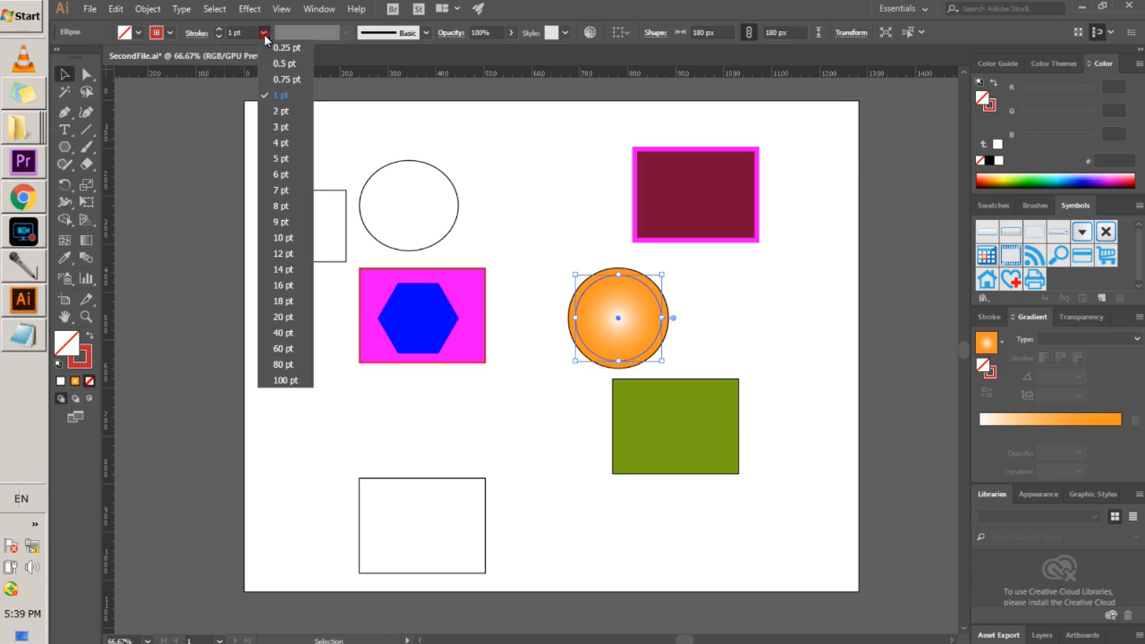
{"action": "left_click", "coordinate": [272, 170]}
{"action": "left_click", "coordinate": [360, 426]}
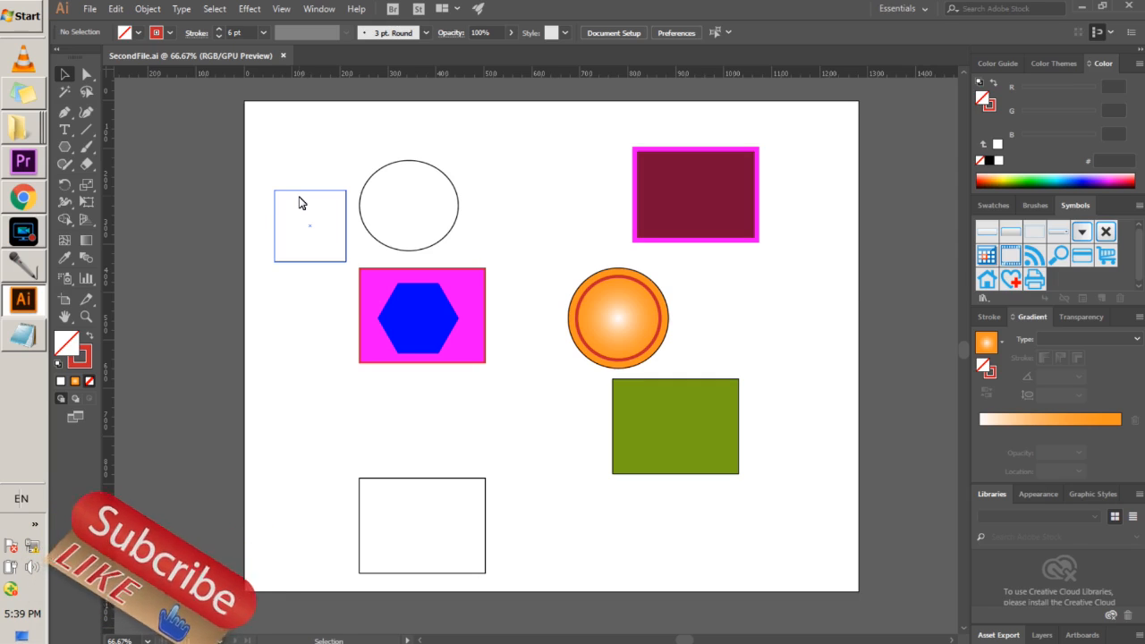
{"action": "key", "text": "alt+Tab"}
{"action": "key", "text": "alt+Tab"}
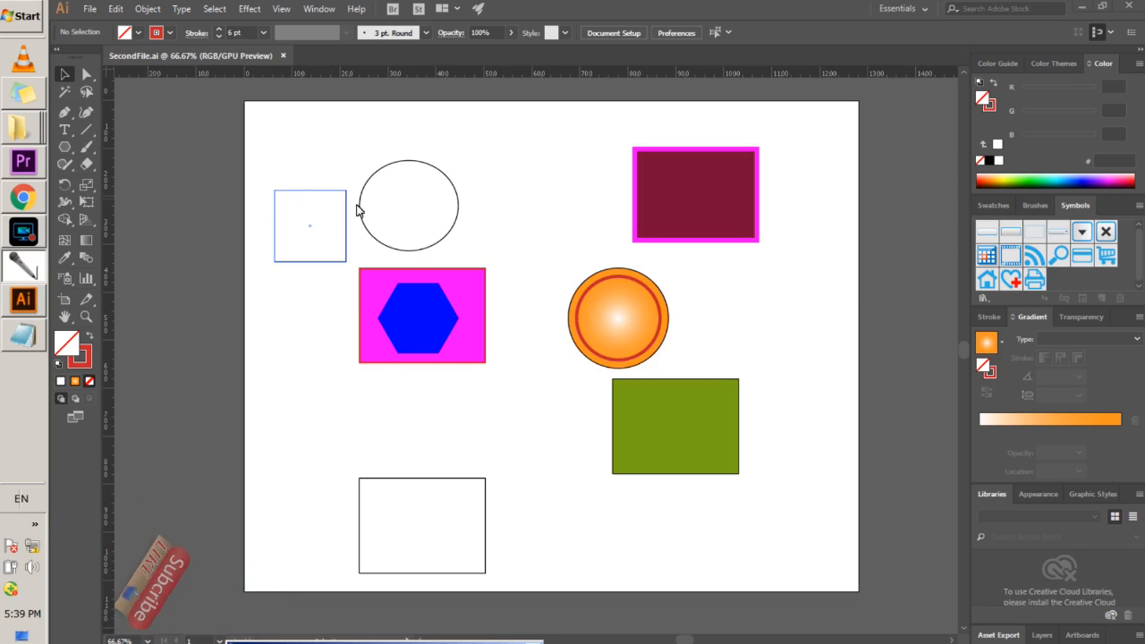